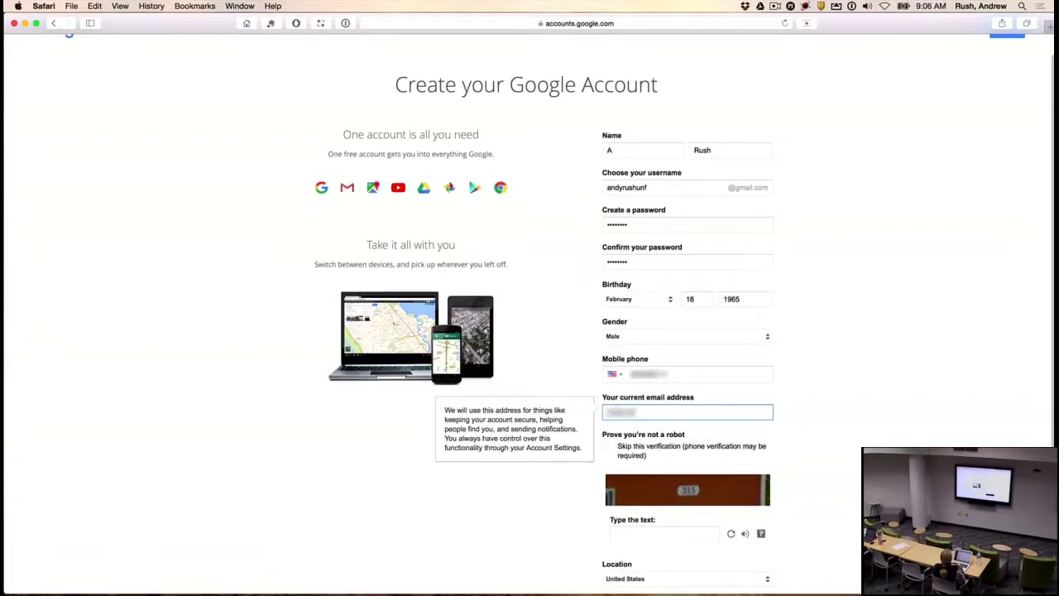
Step: Enter the CAPTCHA text and submit the completed Google Account registration form
left_click(650, 535)
type("315")
scroll(825, 449, "down", 3)
left_click(753, 531)
left_click(605, 497)
left_click(751, 532)
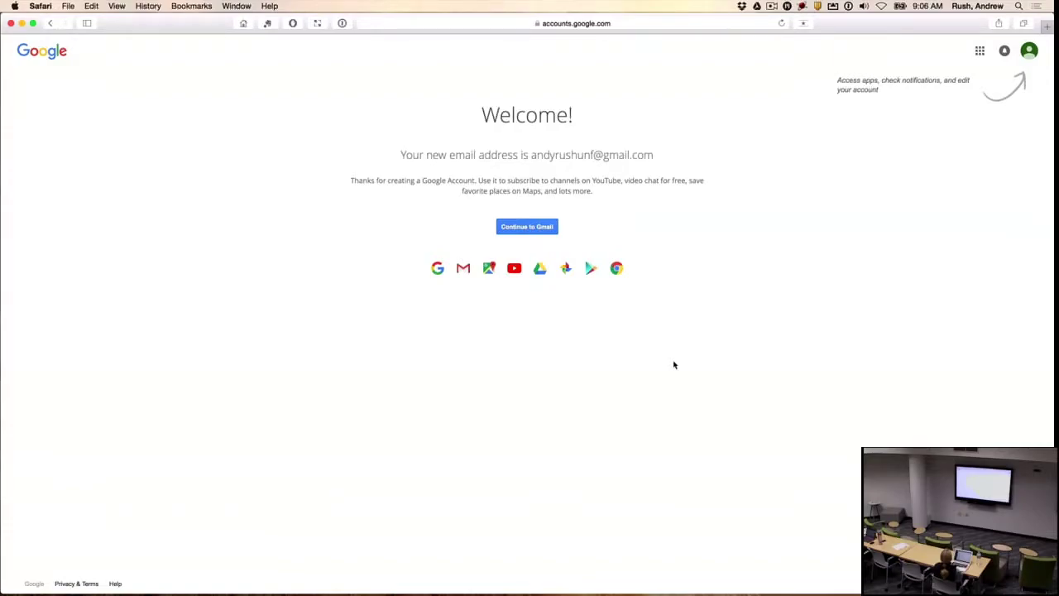
Step: Continue to Gmail from the account welcome page and dismiss the welcome window over the inbox
left_click(524, 230)
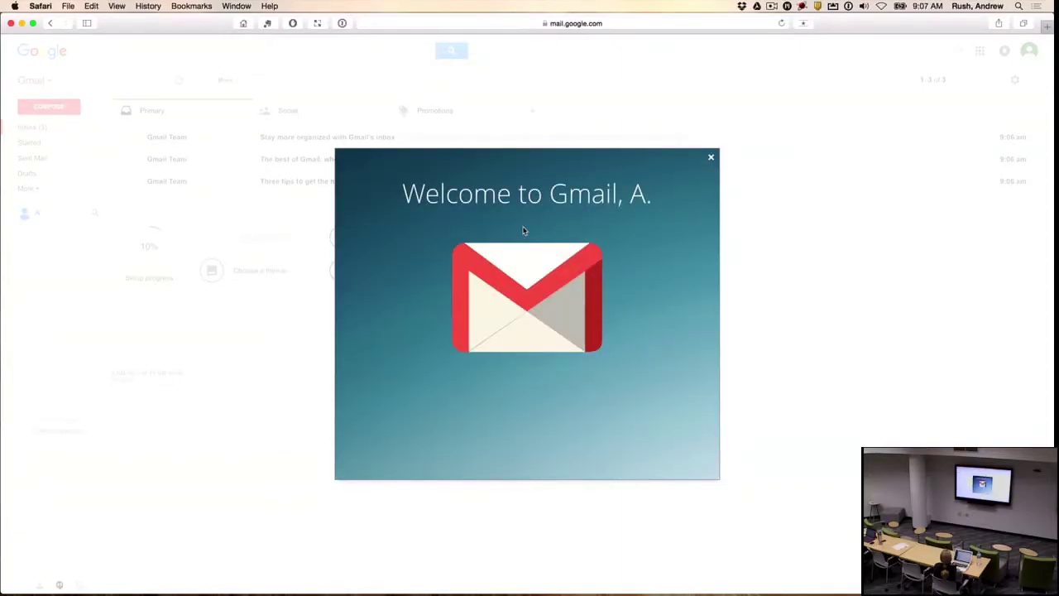
left_click(712, 158)
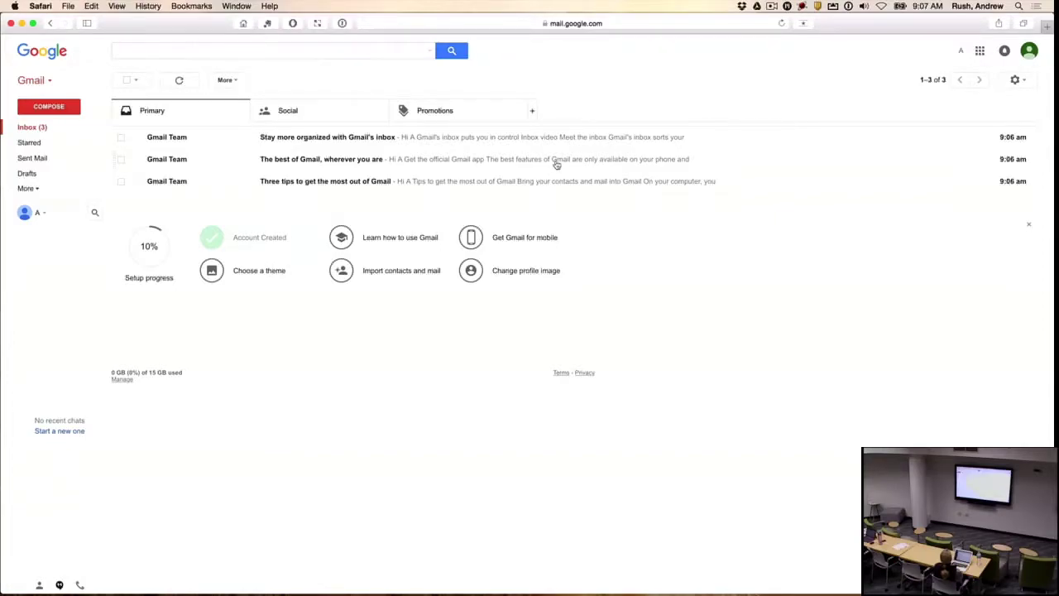
Step: Go to youtube.com and sign in with the new Google account
left_click(569, 25)
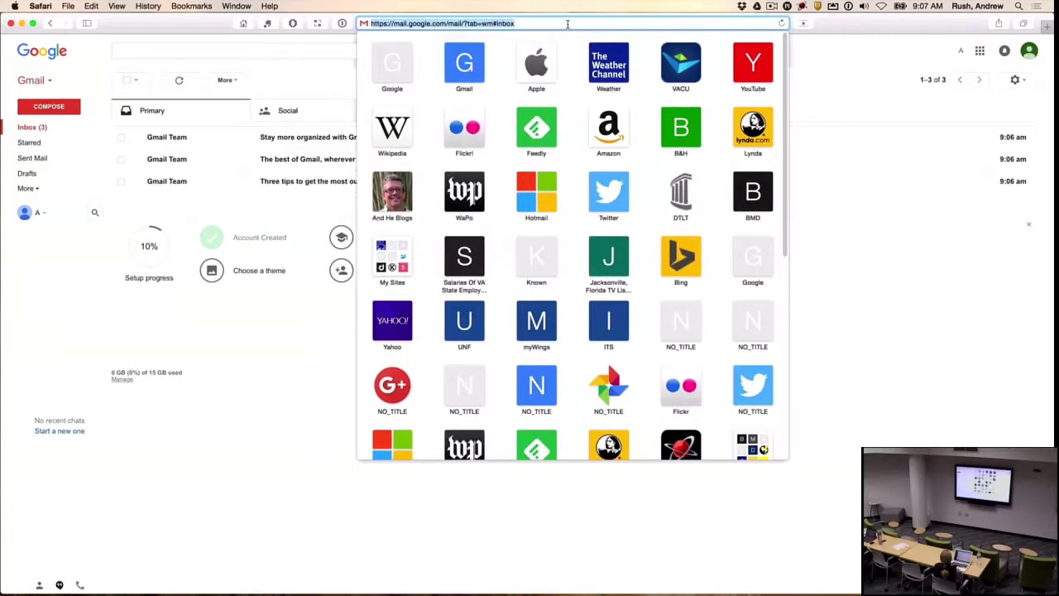
type("youtu")
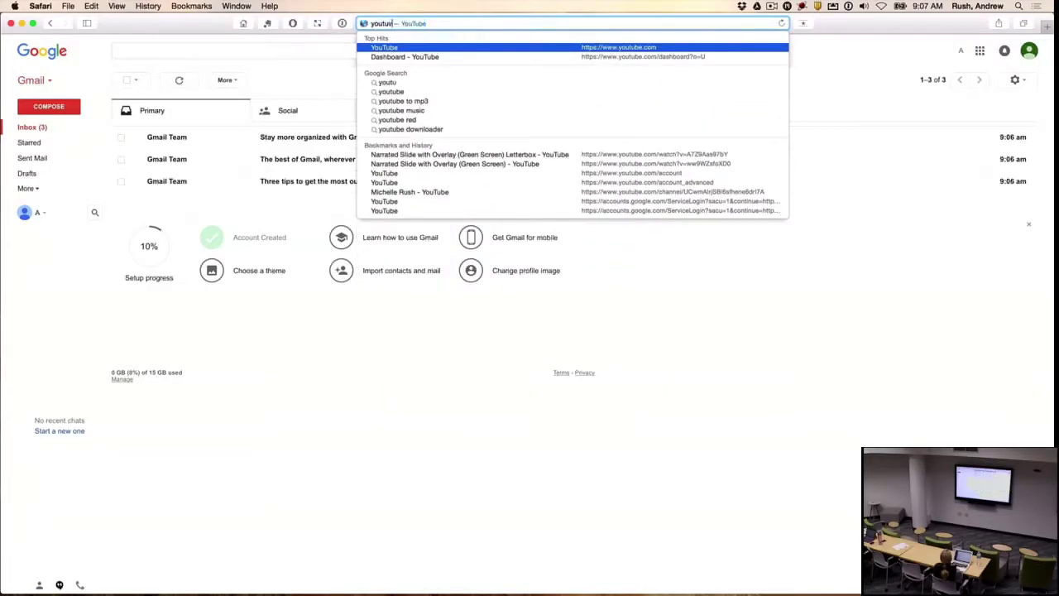
type("b")
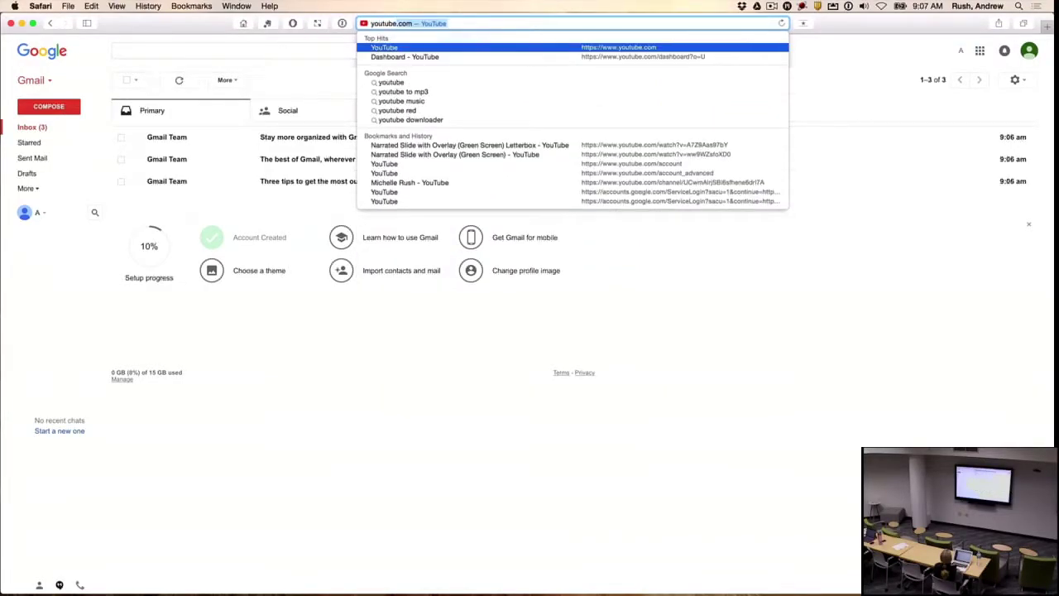
key("Return")
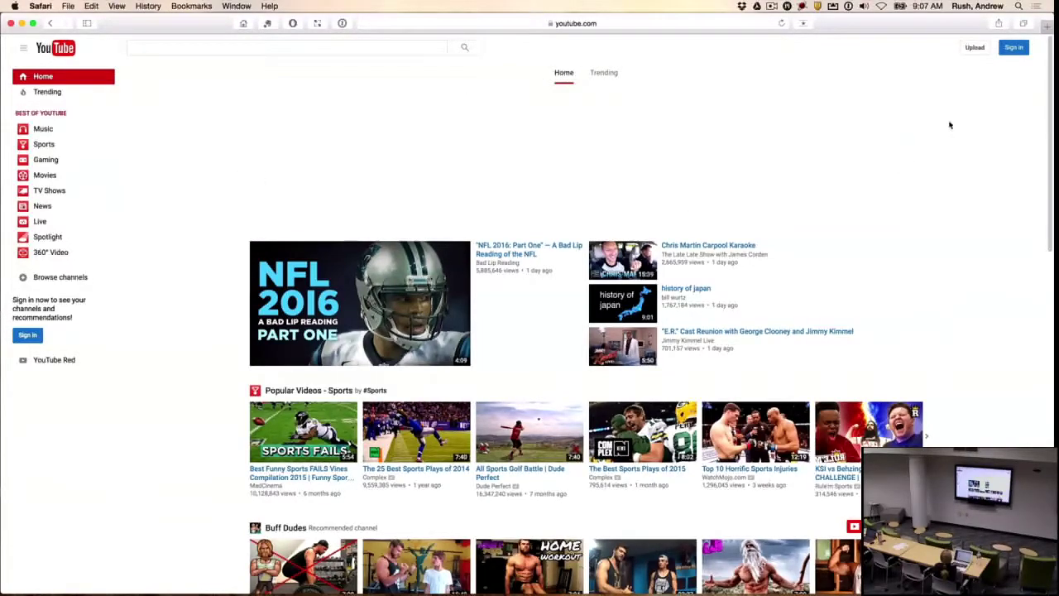
left_click(1015, 49)
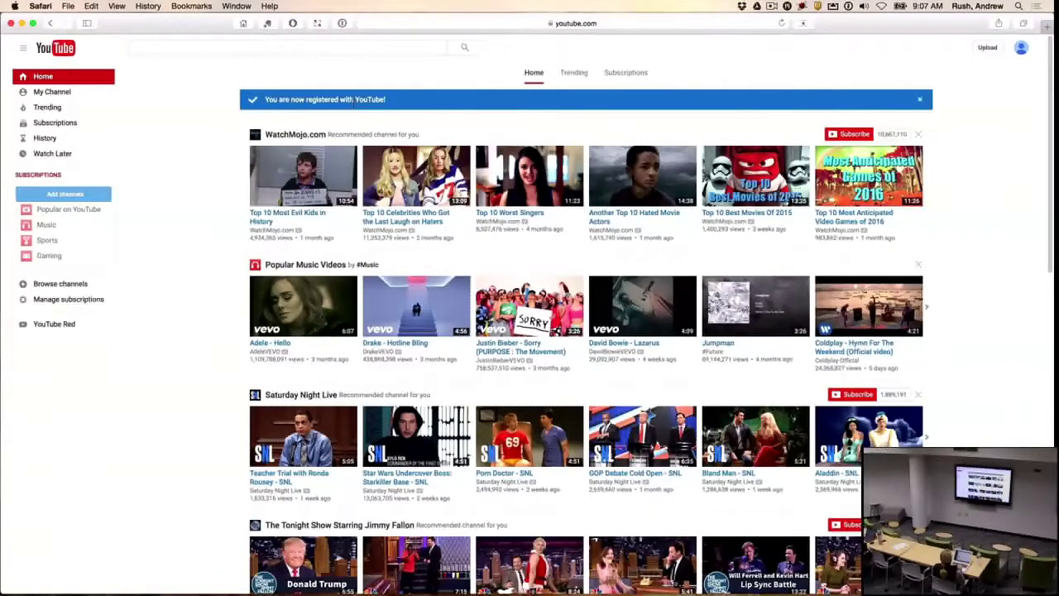
Step: Open the account's own channel page and create the channel under the prefilled first and last name
left_click(46, 94)
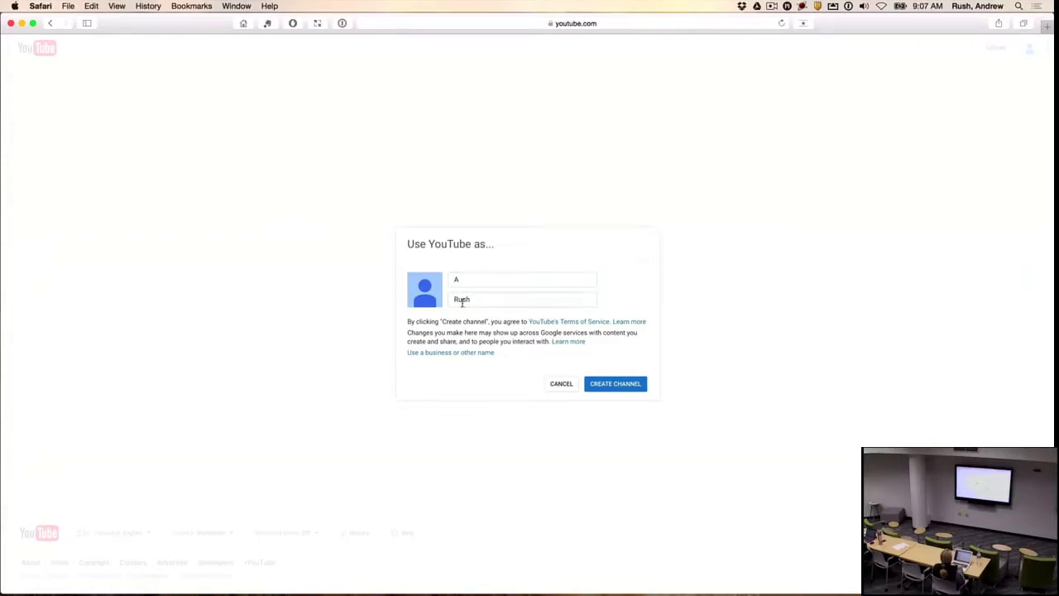
left_click(616, 386)
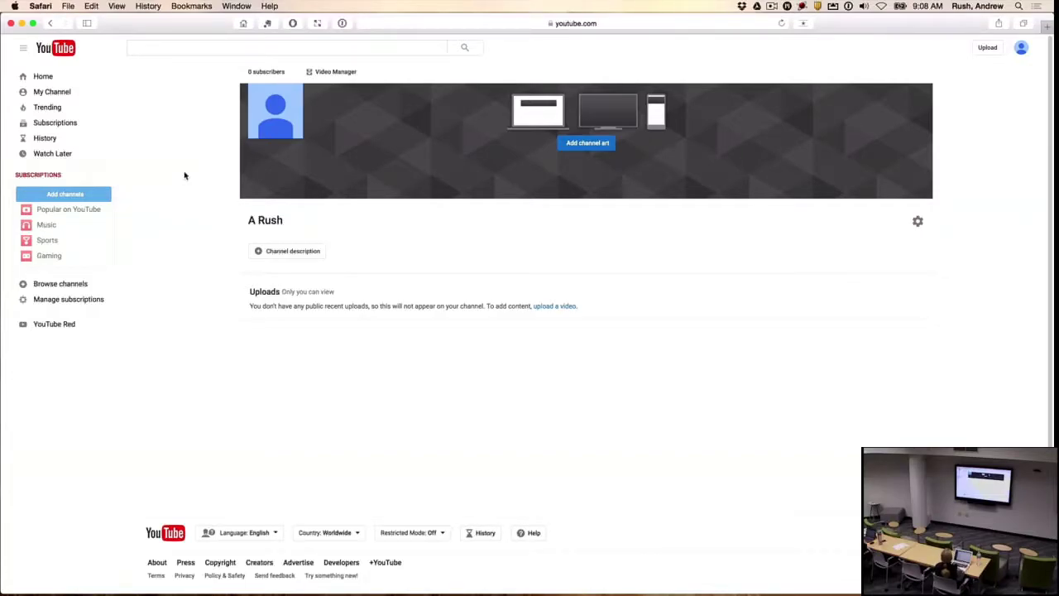
Step: Stop and close the "Setting Up Google Account & YouTube" video, and return to the demo YouTube channel page
left_click(987, 55)
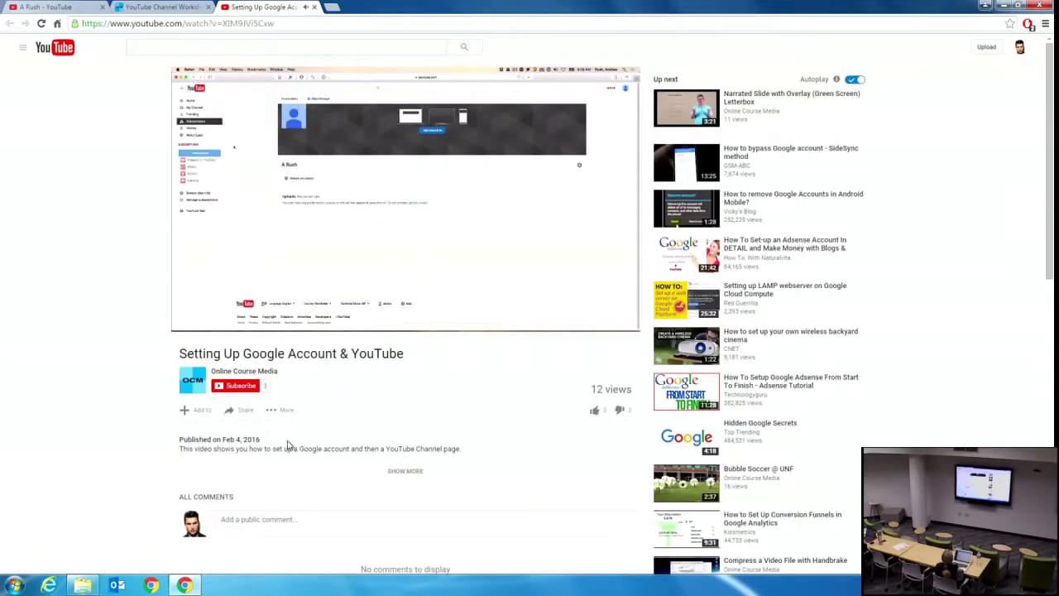
left_click(190, 322)
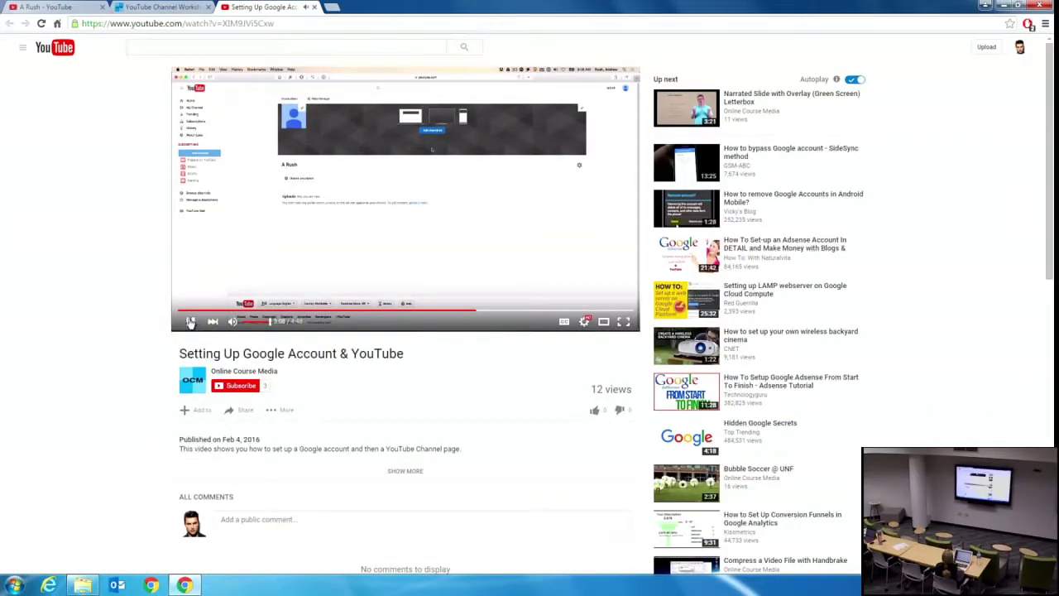
left_click(314, 7)
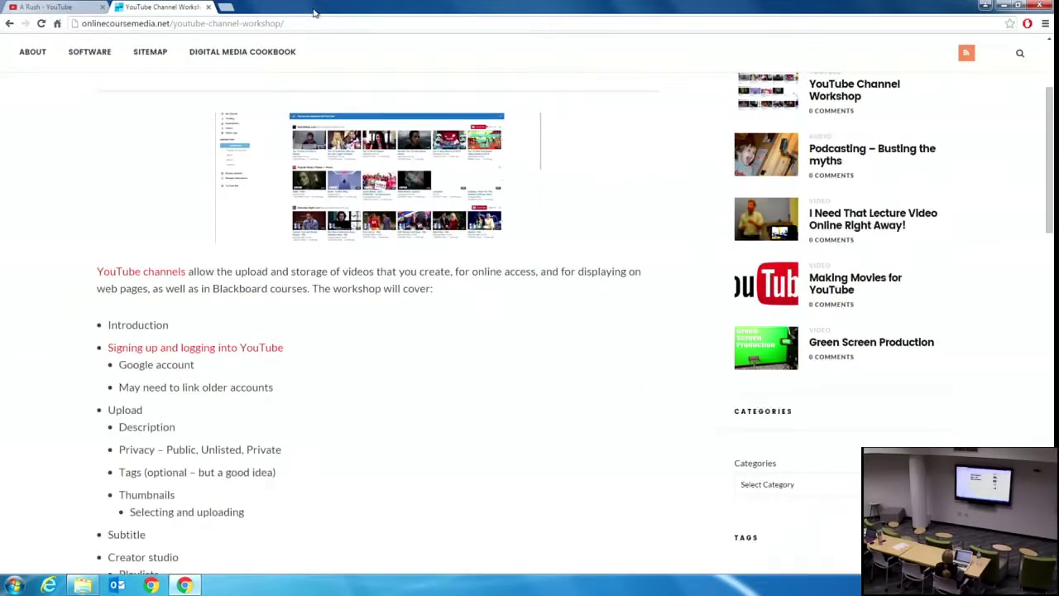
left_click(55, 8)
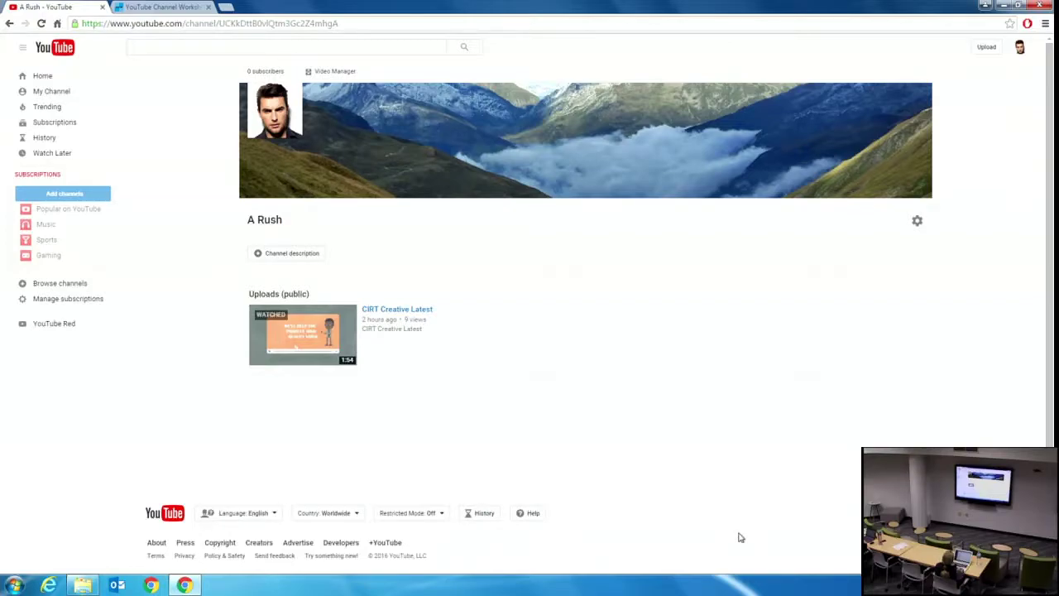
Step: Shrink the browser window and arrange it side by side with the YouTube Workshop folder window
left_click(1019, 6)
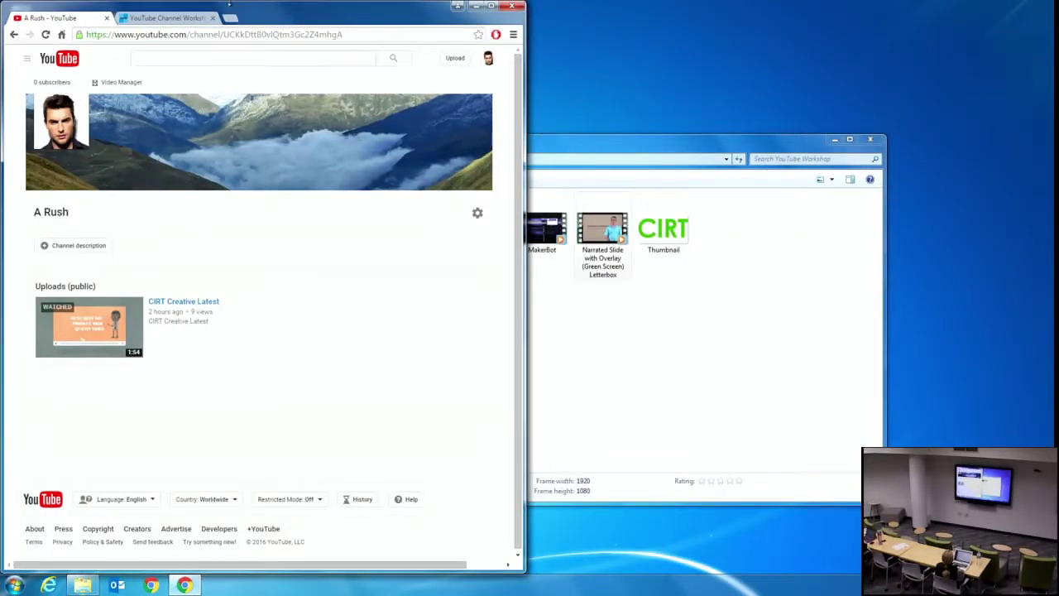
left_click_drag(292, 18, 300, 19)
left_click_drag(597, 147, 767, 157)
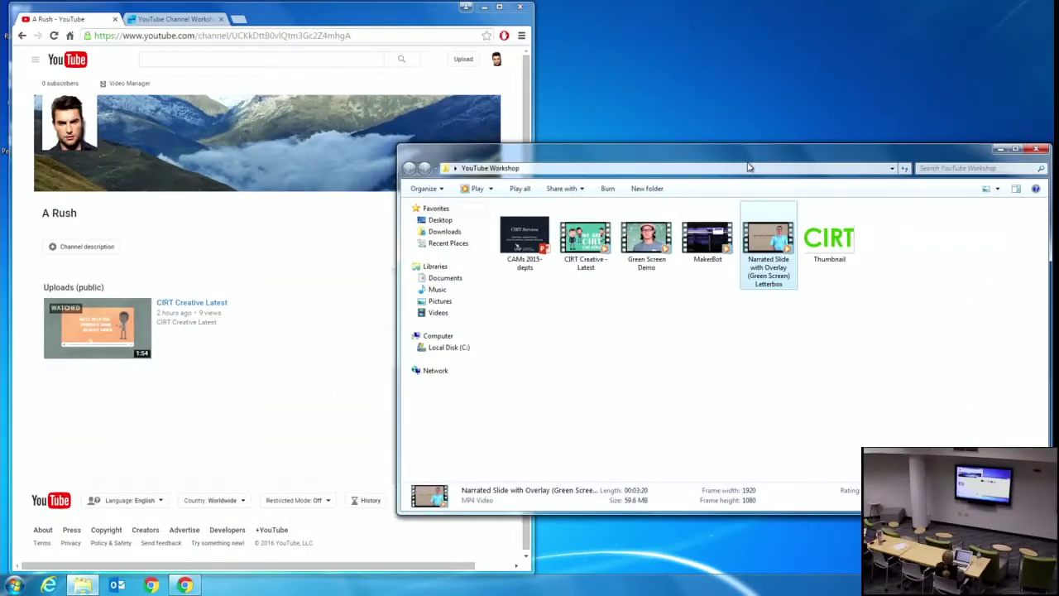
left_click(308, 11)
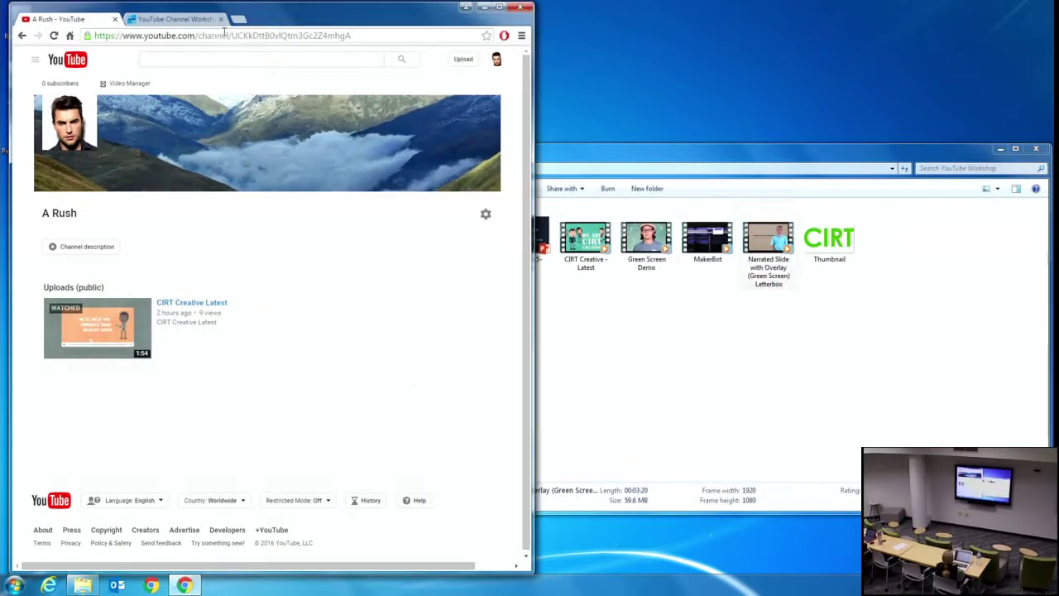
Step: Upload the MakerBot and Narrated Slide with Overlay (Green Screen) Letterbox videos from the folder, and maximize the browser window
left_click(463, 61)
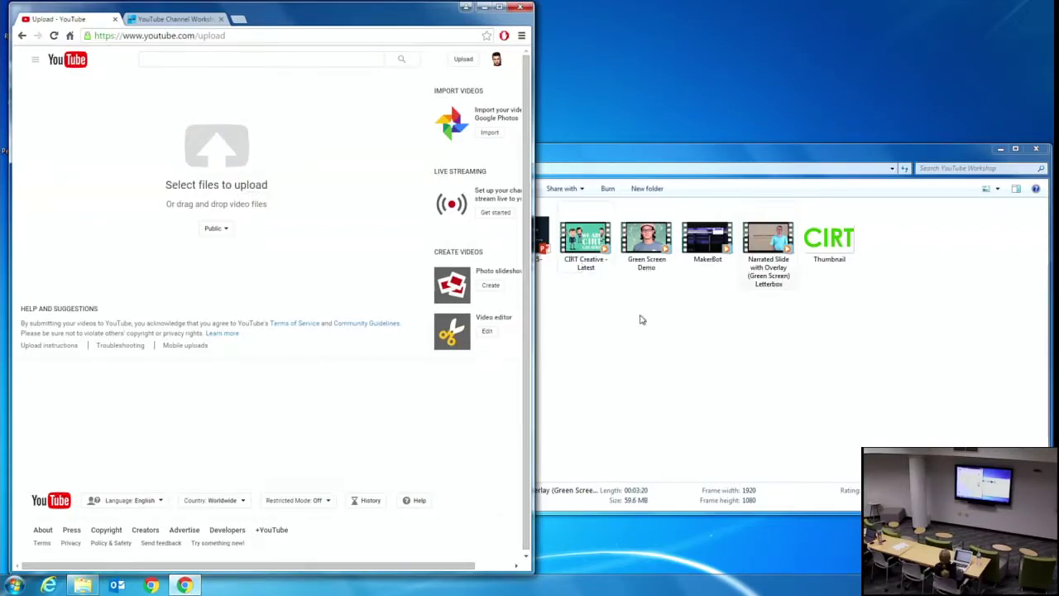
left_click_drag(760, 305, 215, 165)
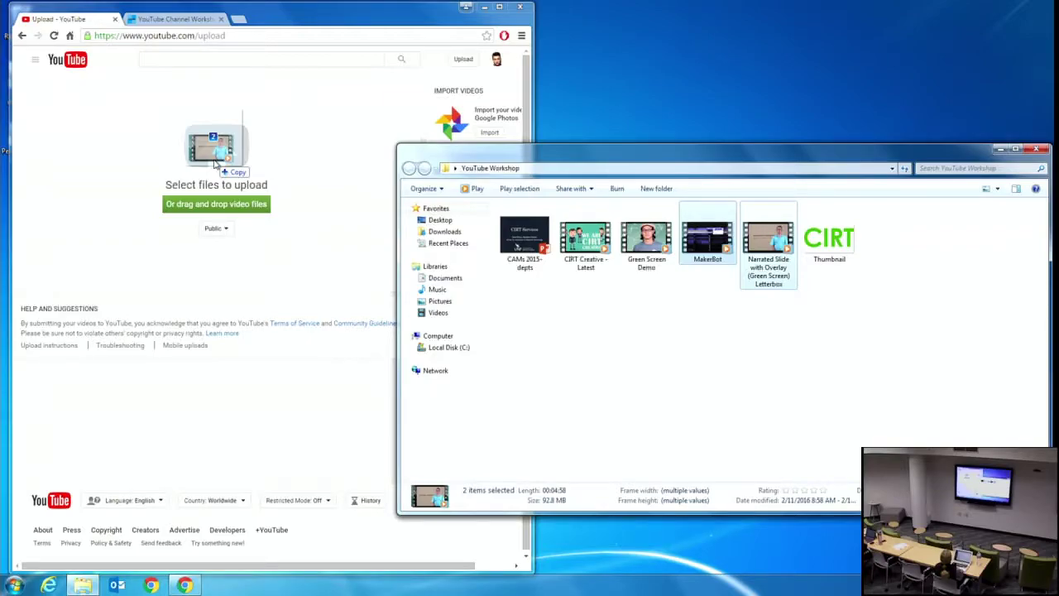
left_click_drag(215, 166, 219, 164)
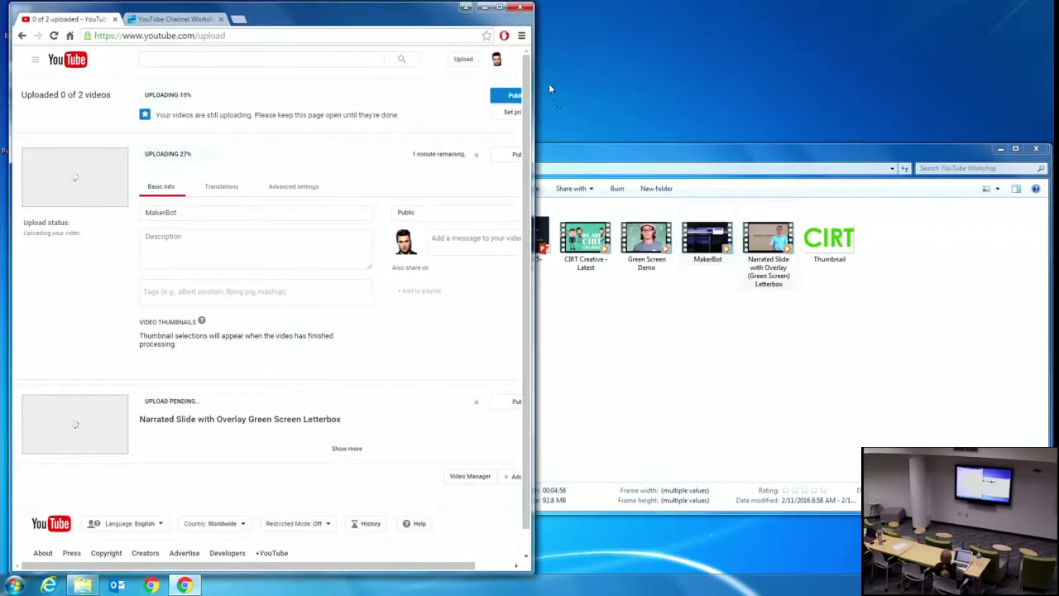
left_click(500, 8)
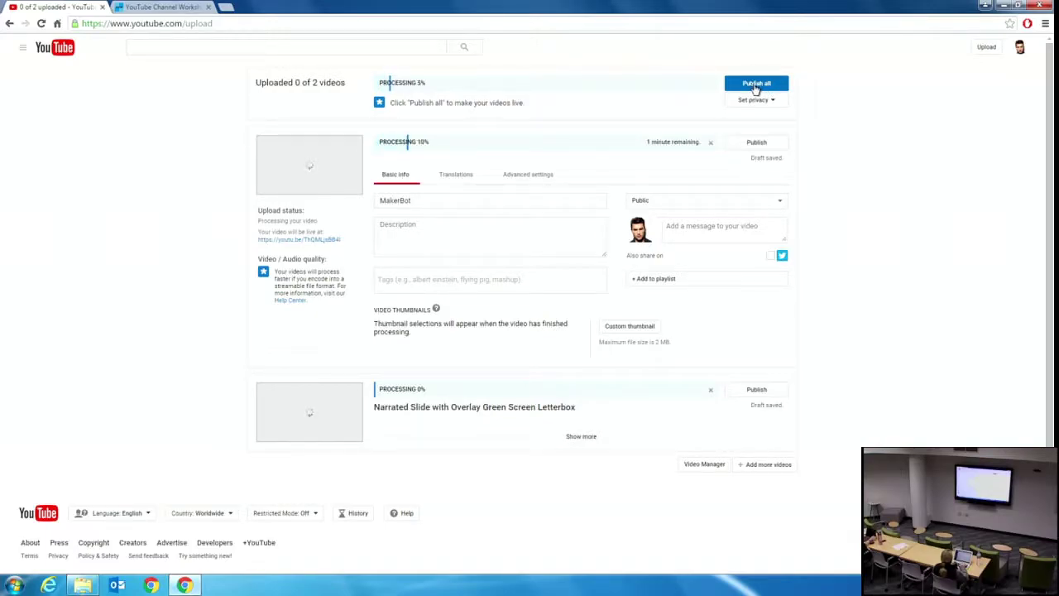
left_click(753, 103)
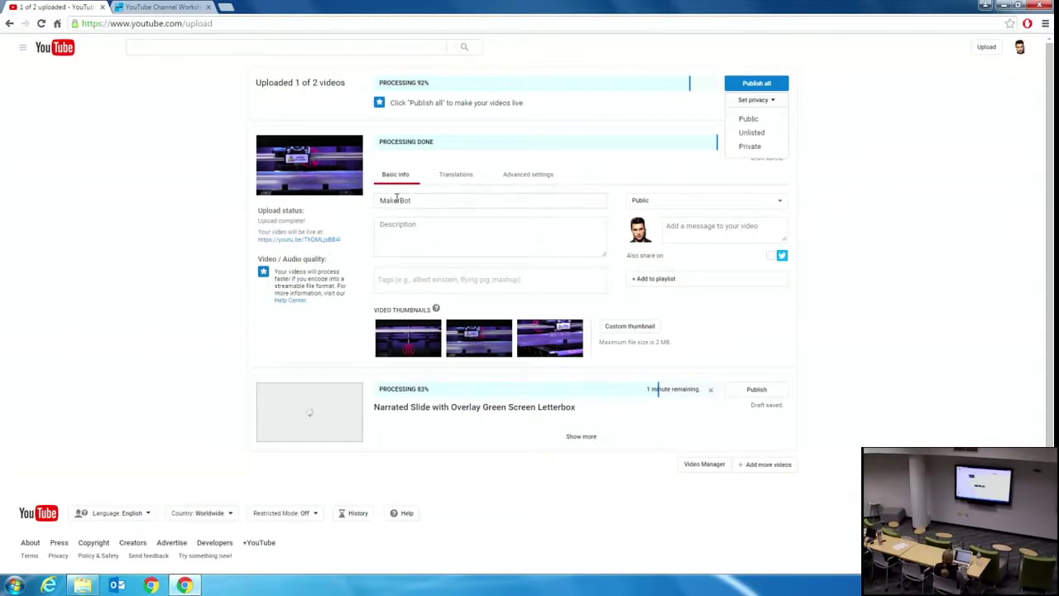
mouse_move(569, 334)
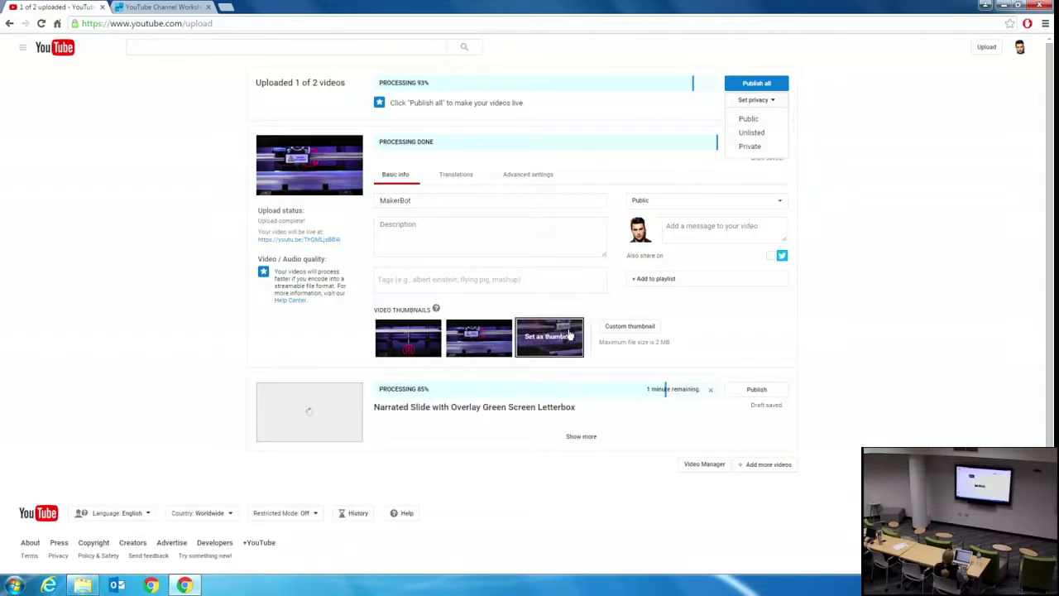
Step: Retitle the MakerBot video as "CIRT 3D printer"
double_click(435, 201)
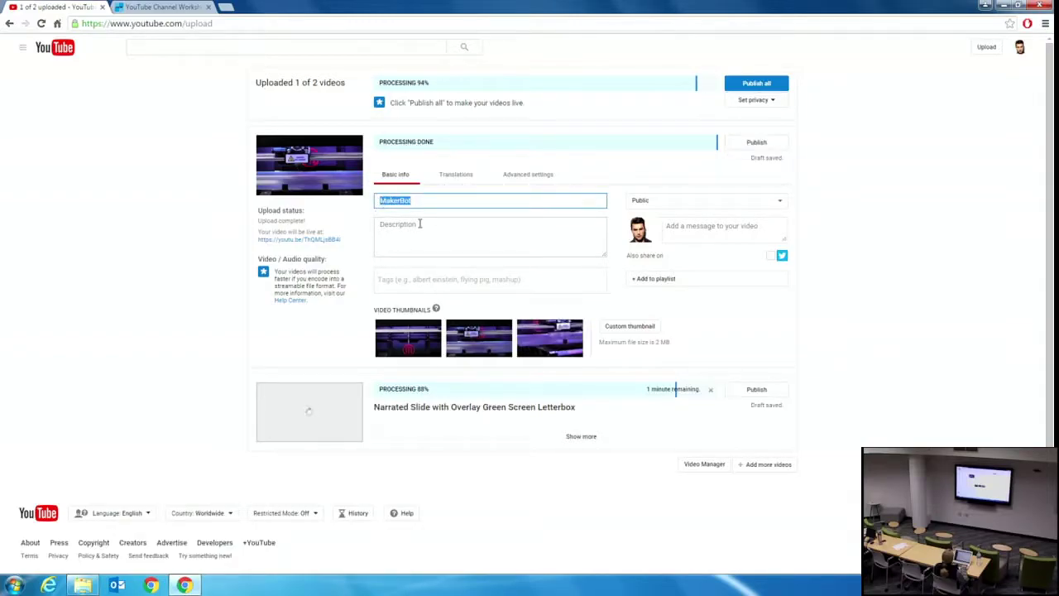
type("CITR")
key("BackSpace")
key("BackSpace")
key("BackSpace")
type("RT 3D printer")
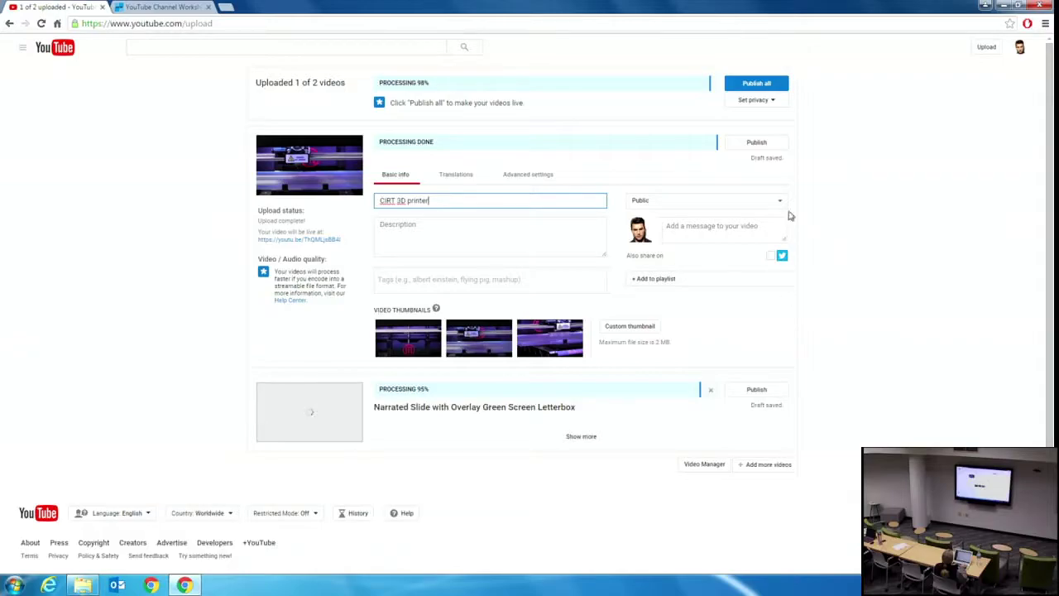
Step: Set the privacy of all uploaded videos to Unlisted and give the CIRT 3D printer video the description "A demo of the 3d printer in CIRT"
left_click(785, 102)
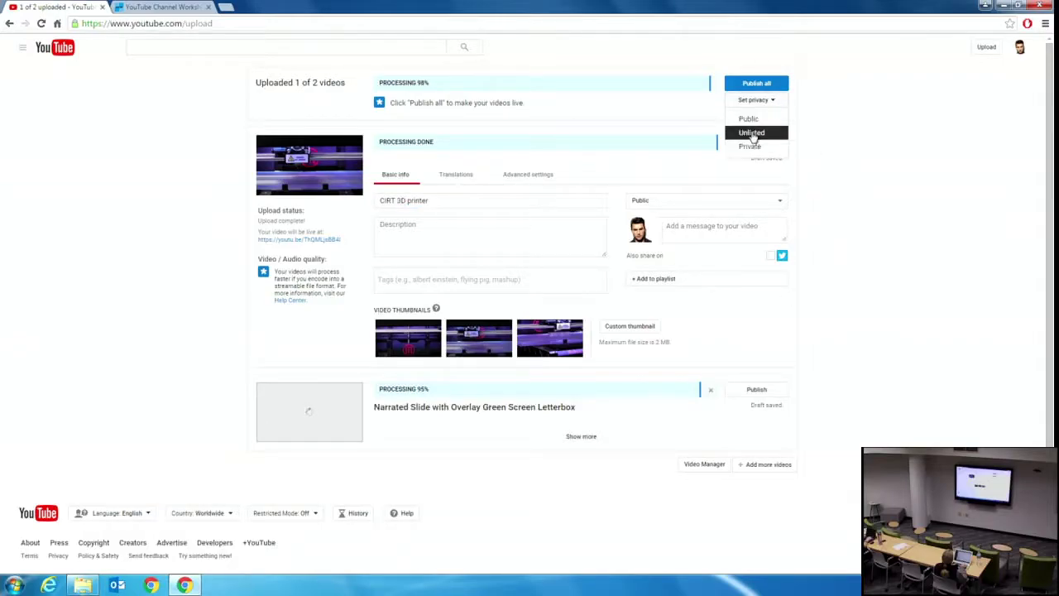
left_click(753, 136)
left_click(401, 226)
left_click(402, 226)
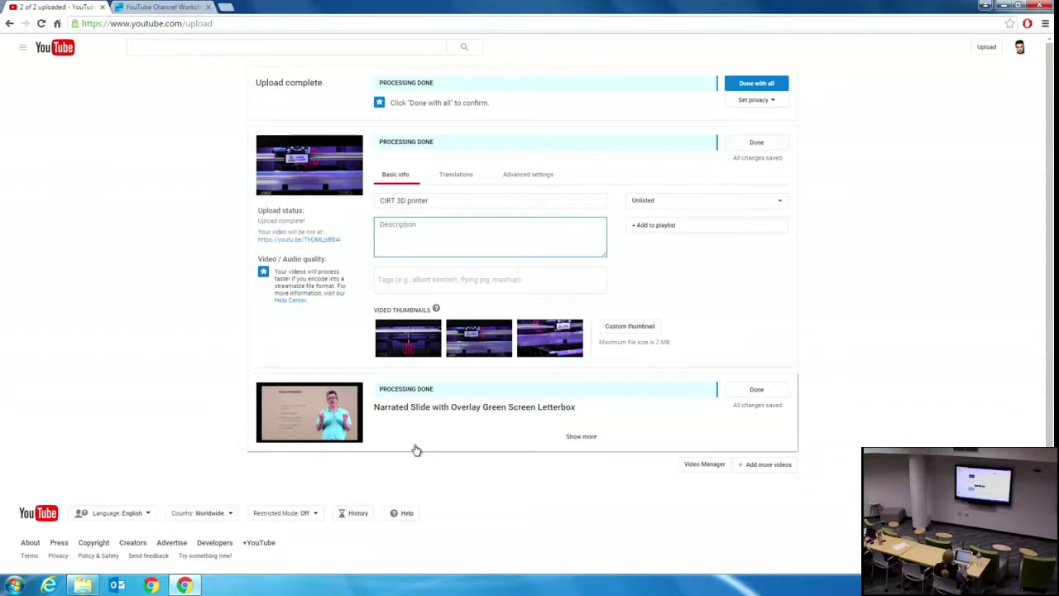
type("A demo")
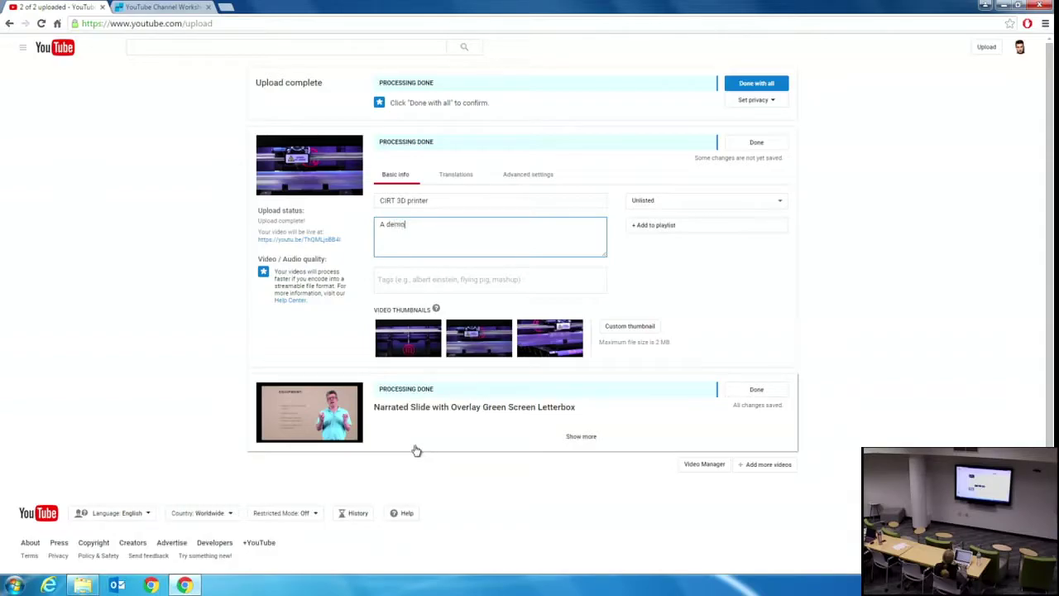
type(" of the 3d printer in CIRT")
Step: Add the tags "CIRT", "education" and "higher education" to the CIRT 3D printer video
mouse_move(520, 344)
left_click(428, 278)
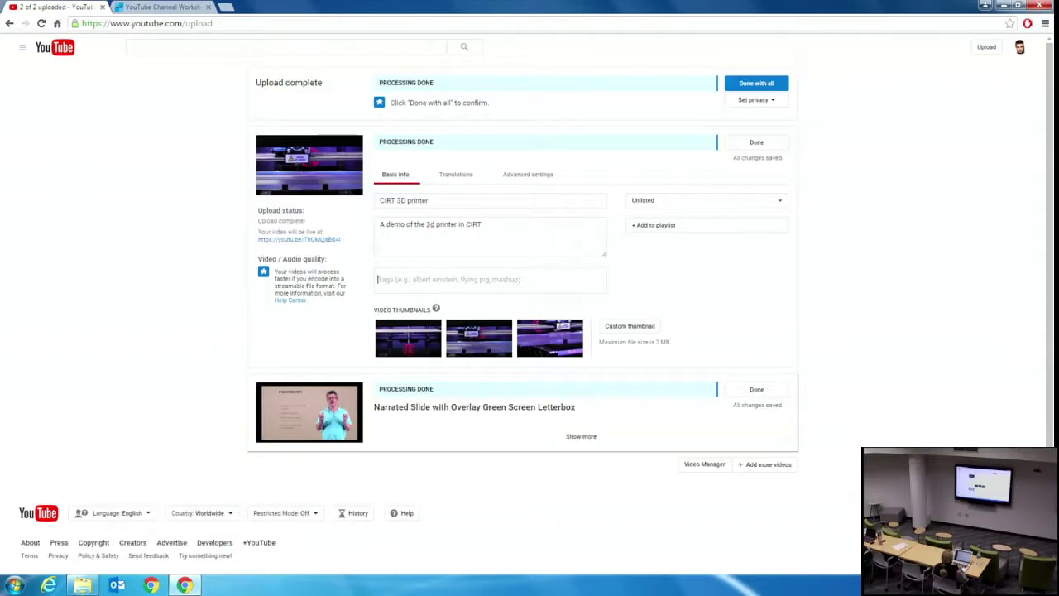
type("CIRT")
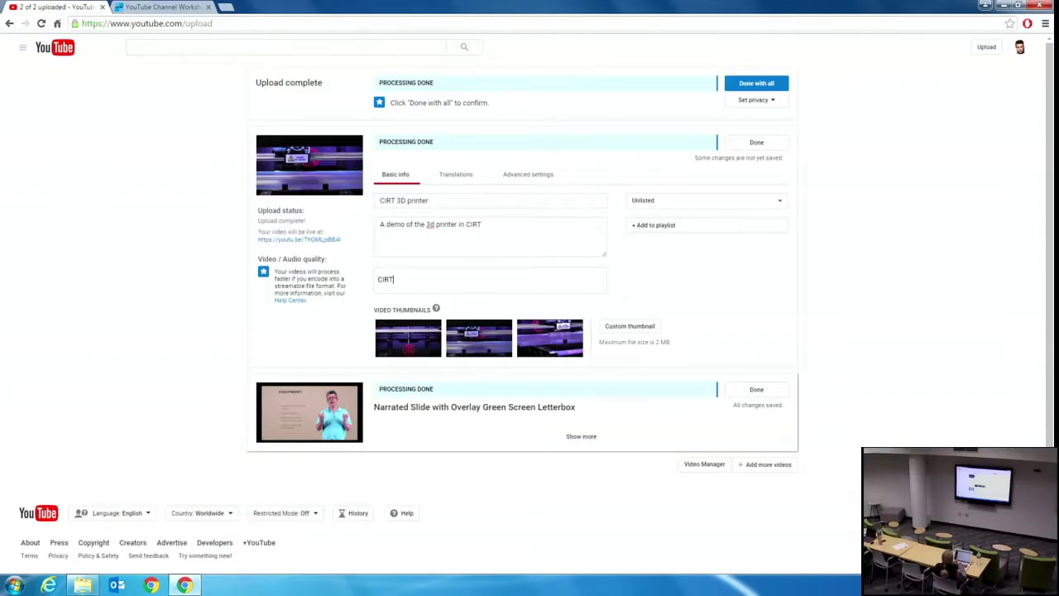
key("Return")
type("edu")
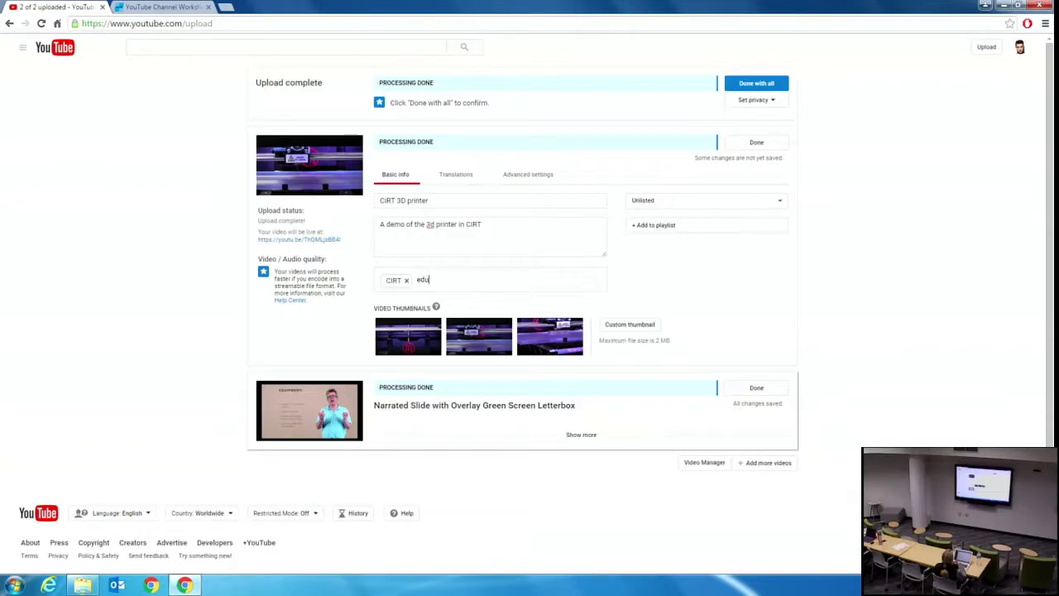
type("cation")
key("Return")
type("hig")
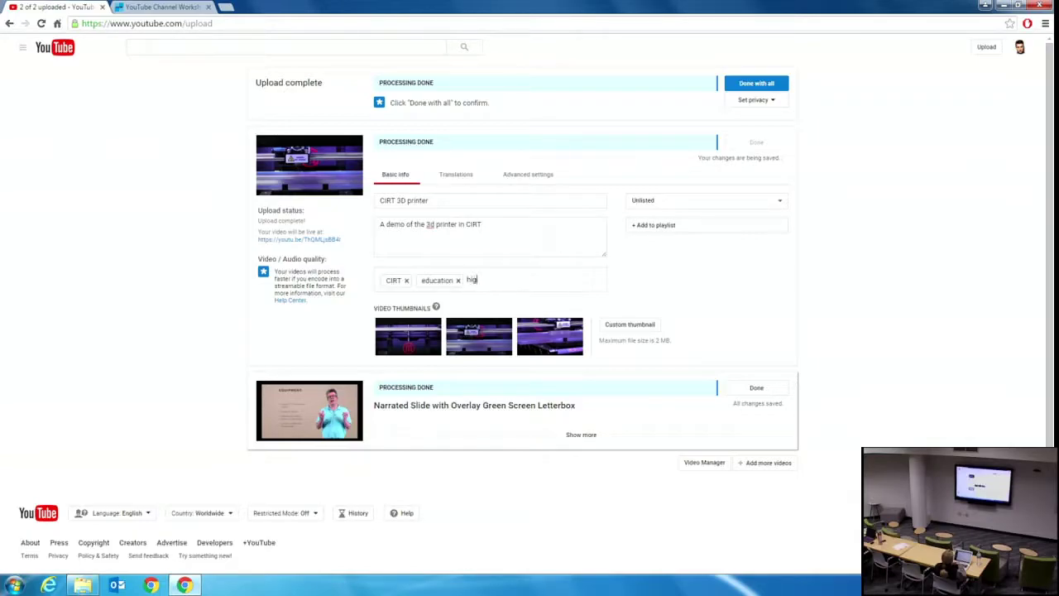
type("her education")
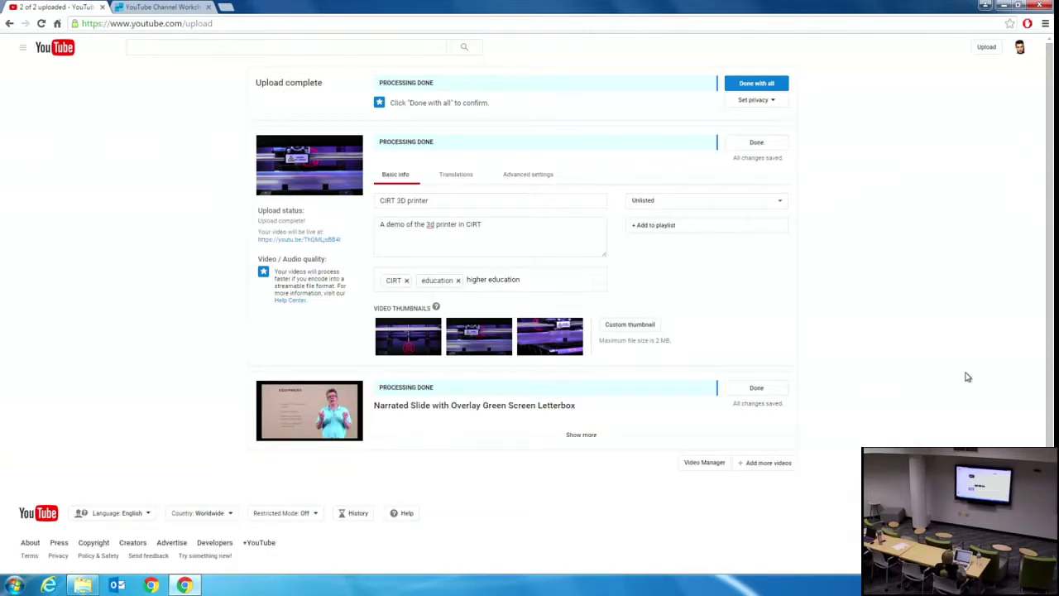
key("Return")
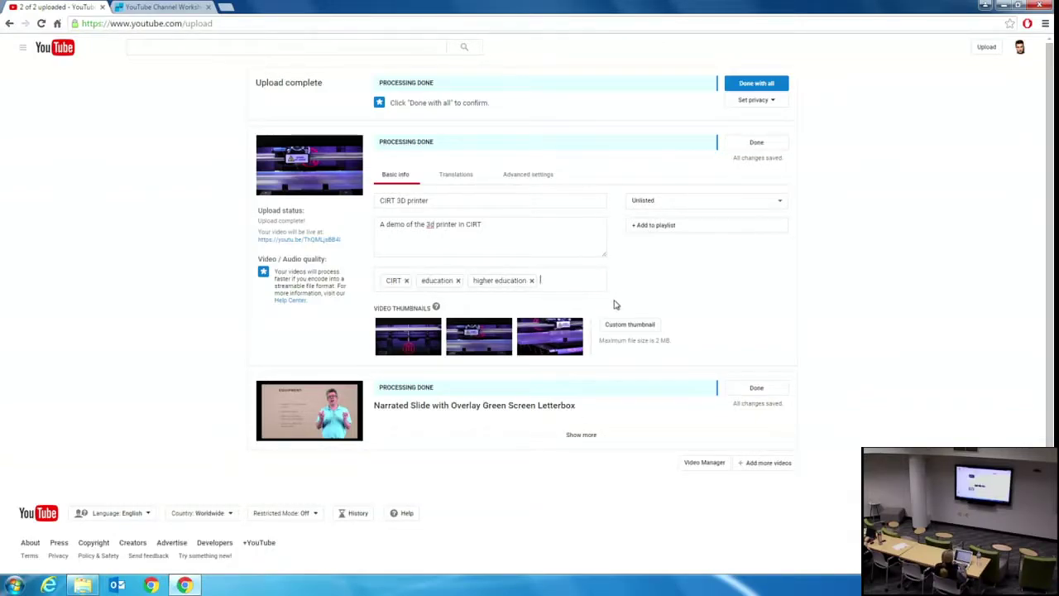
Step: Set the Thumbnail image from the desktop's YouTube Workshop folder as the CIRT 3D printer video's custom thumbnail
left_click(407, 346)
left_click(627, 325)
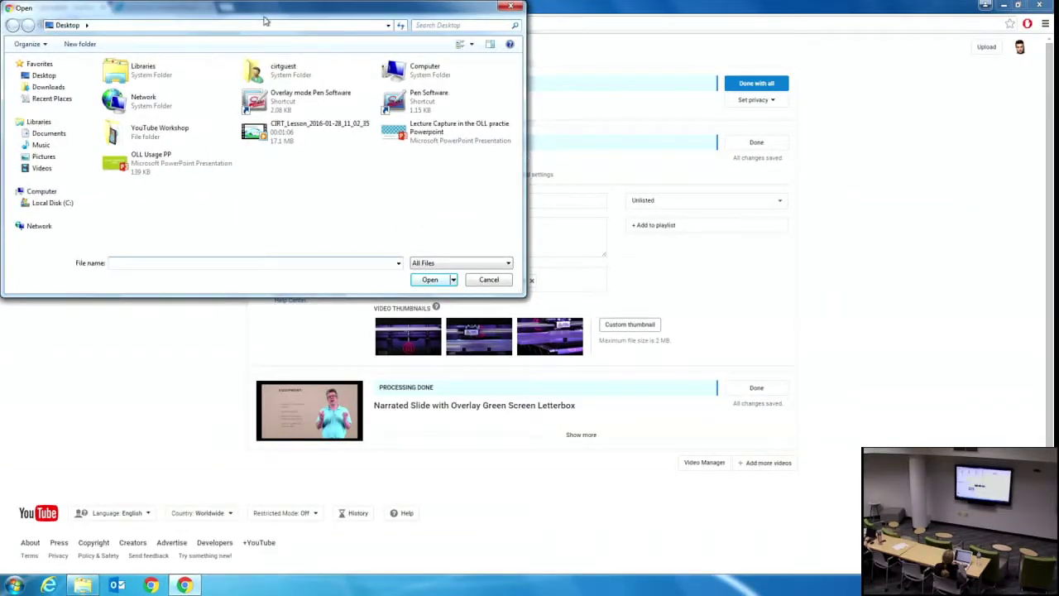
left_click(58, 78)
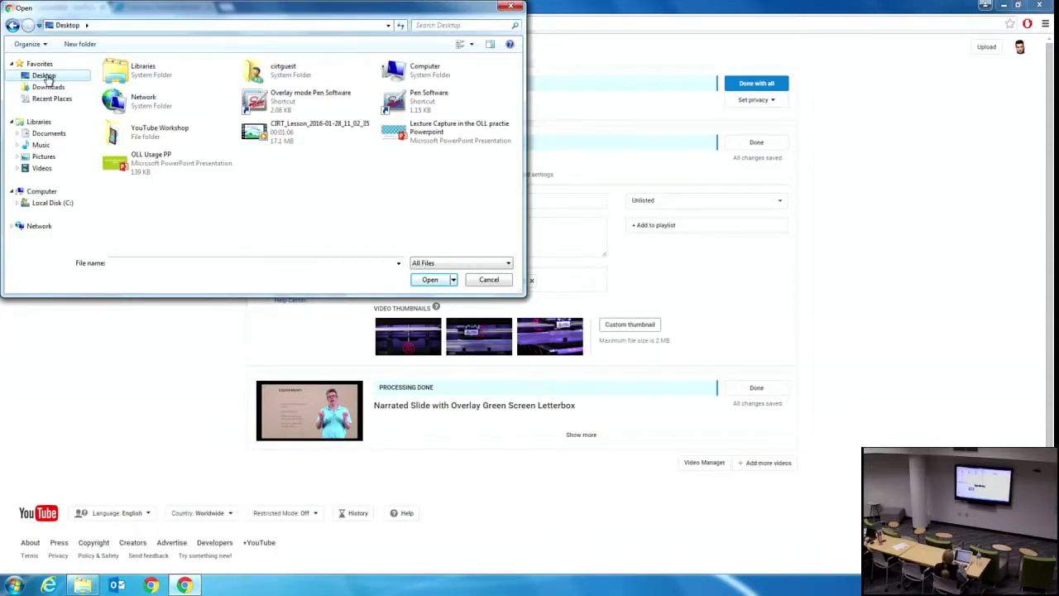
double_click(137, 136)
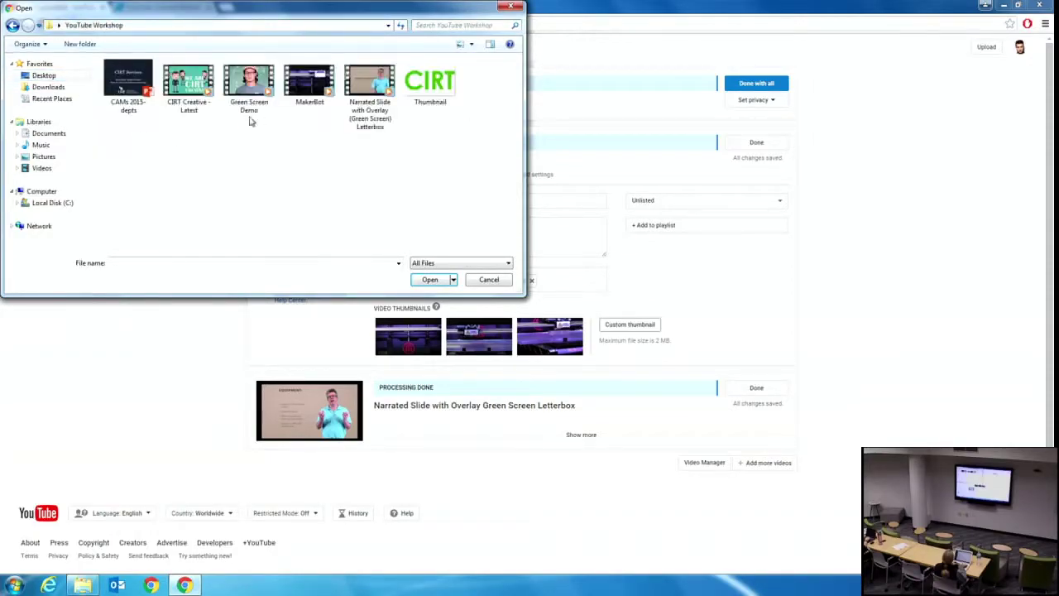
left_click(429, 77)
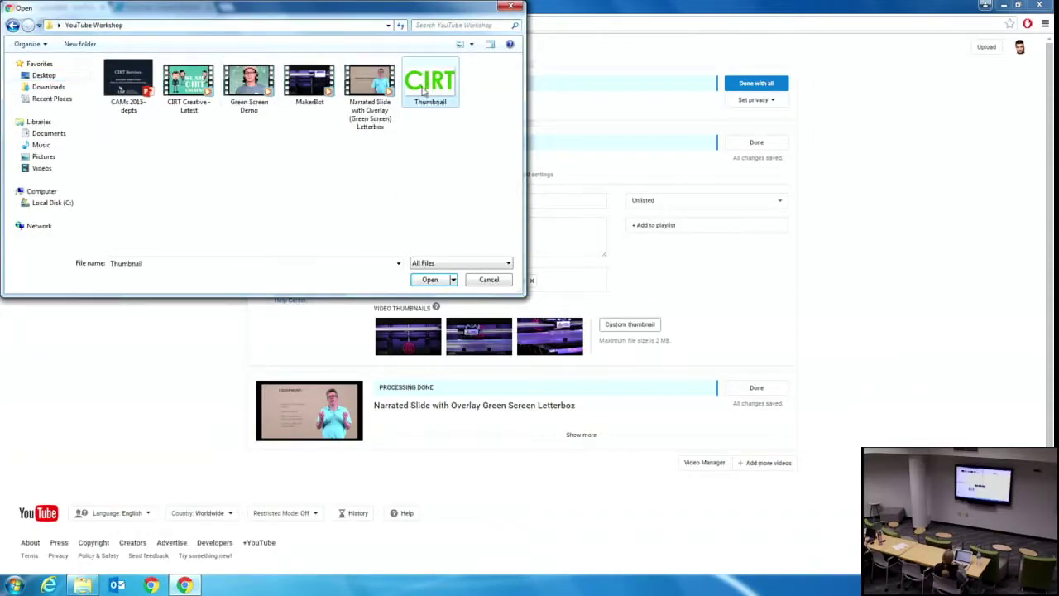
left_click(431, 280)
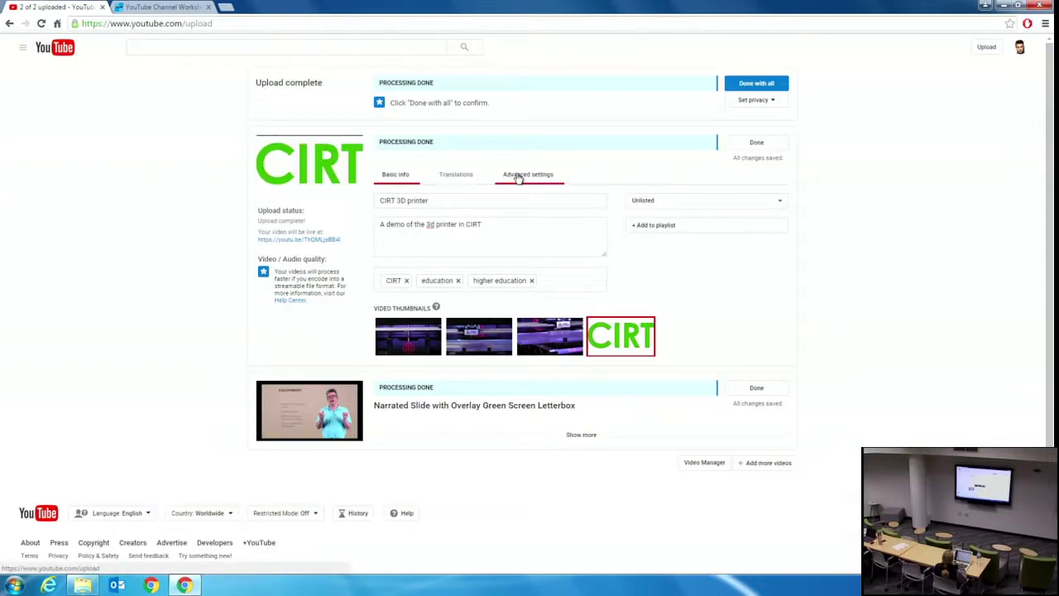
Step: Review the license help, license choices and category choices in the CIRT 3D printer video's advanced settings, keeping Standard YouTube License
left_click(522, 174)
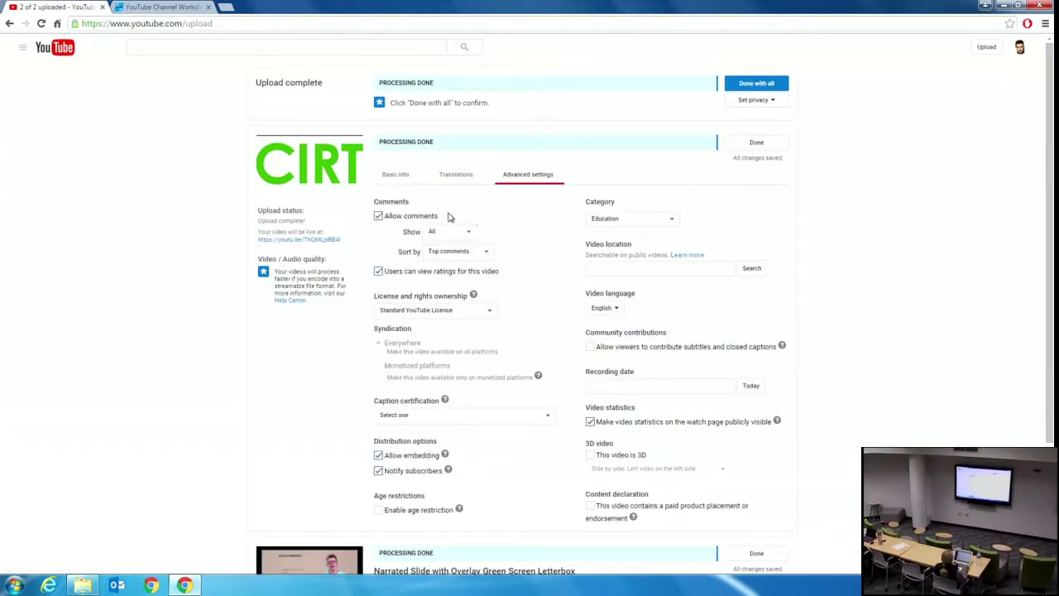
scroll(471, 208, "down", 1)
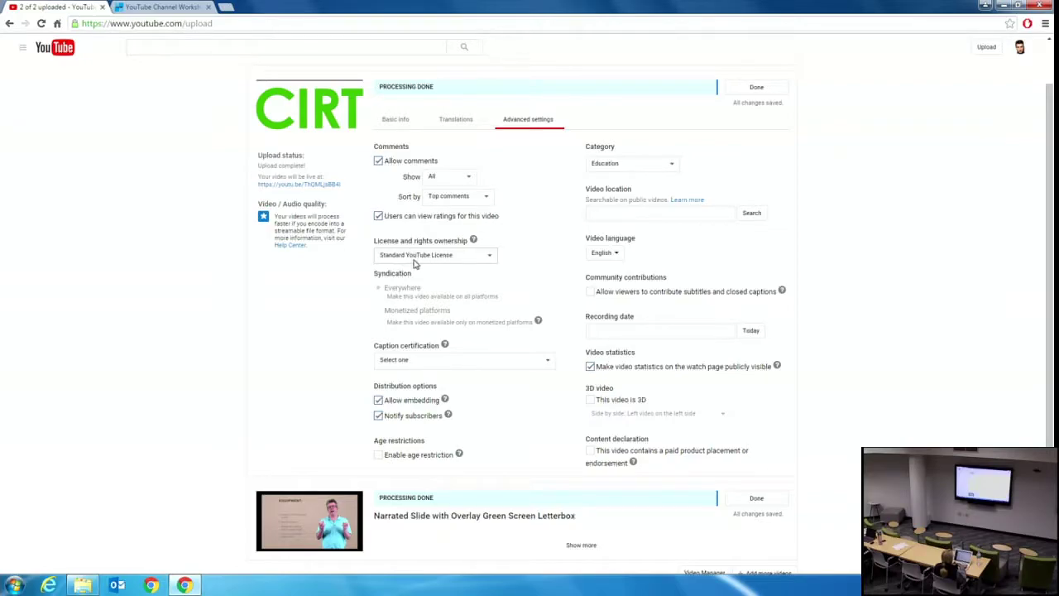
left_click(473, 240)
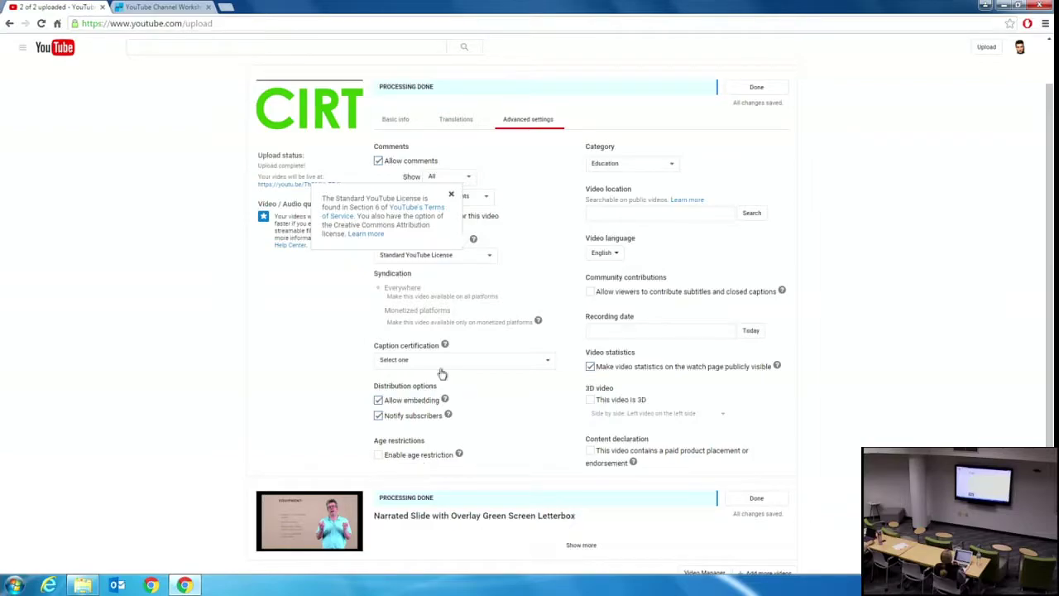
left_click(479, 256)
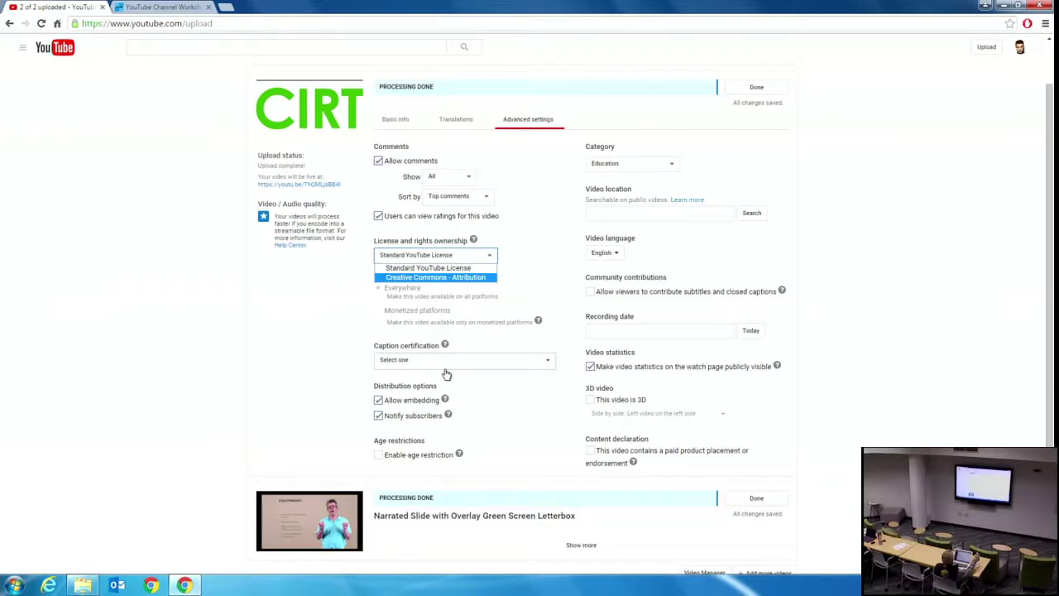
left_click(456, 272)
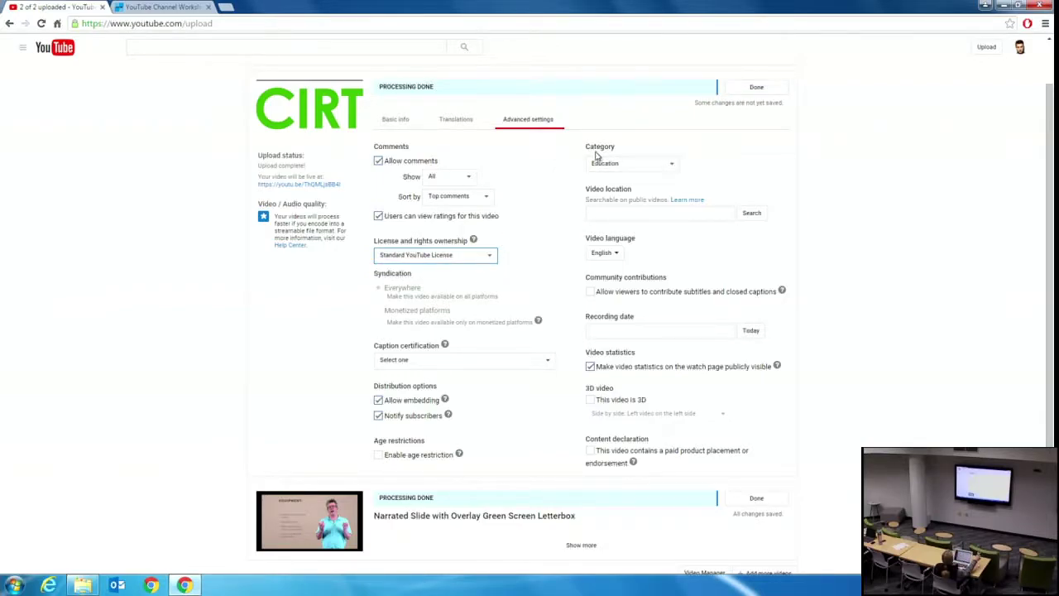
left_click(658, 169)
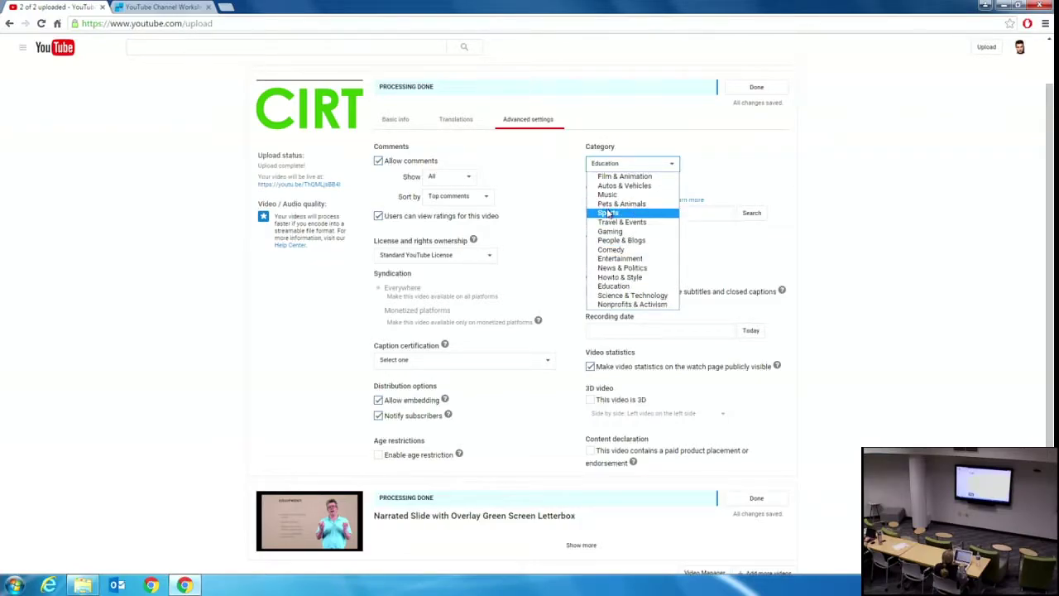
left_click(544, 204)
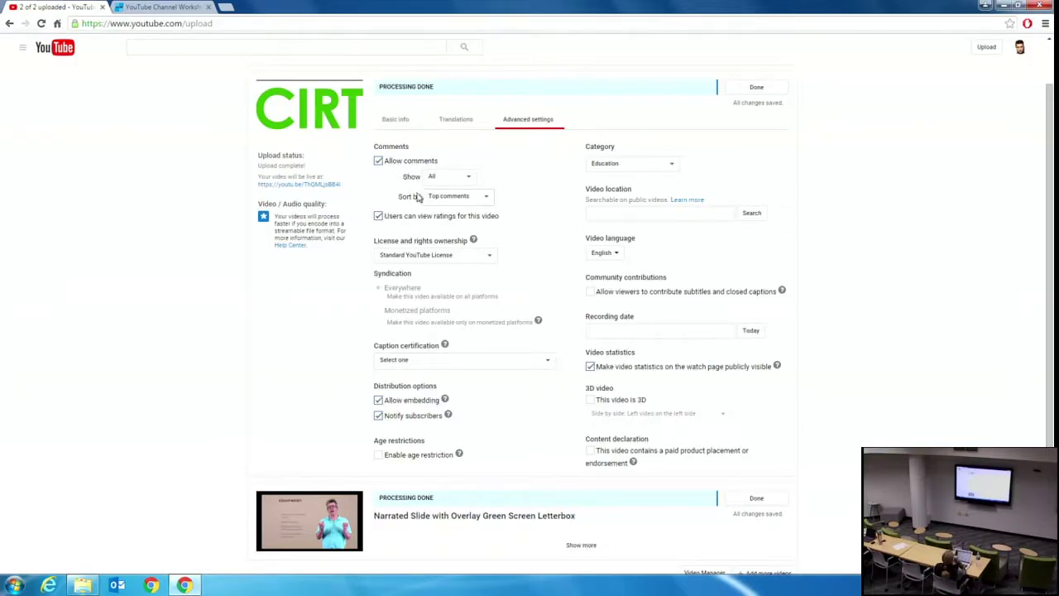
Step: Examine the caption certification explanation and its available choices for the CIRT 3D printer video
scroll(404, 132, "down", 3)
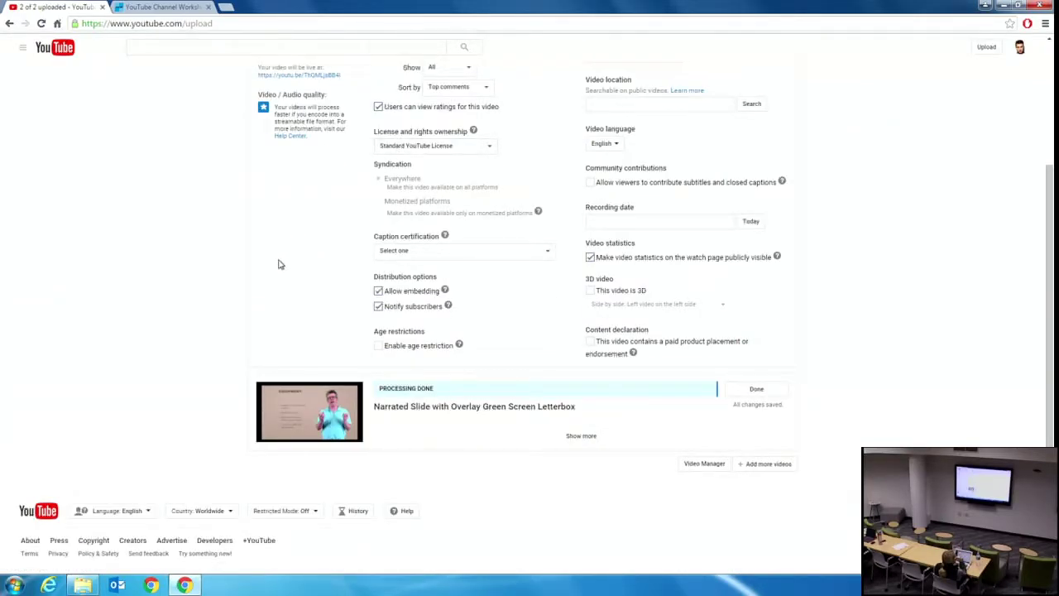
left_click(445, 236)
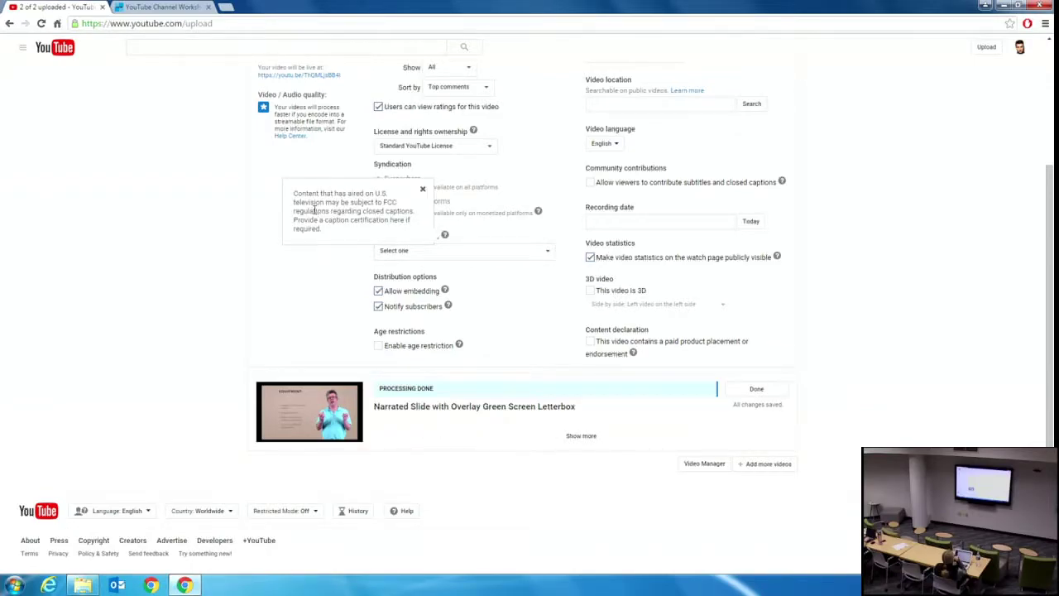
left_click(423, 189)
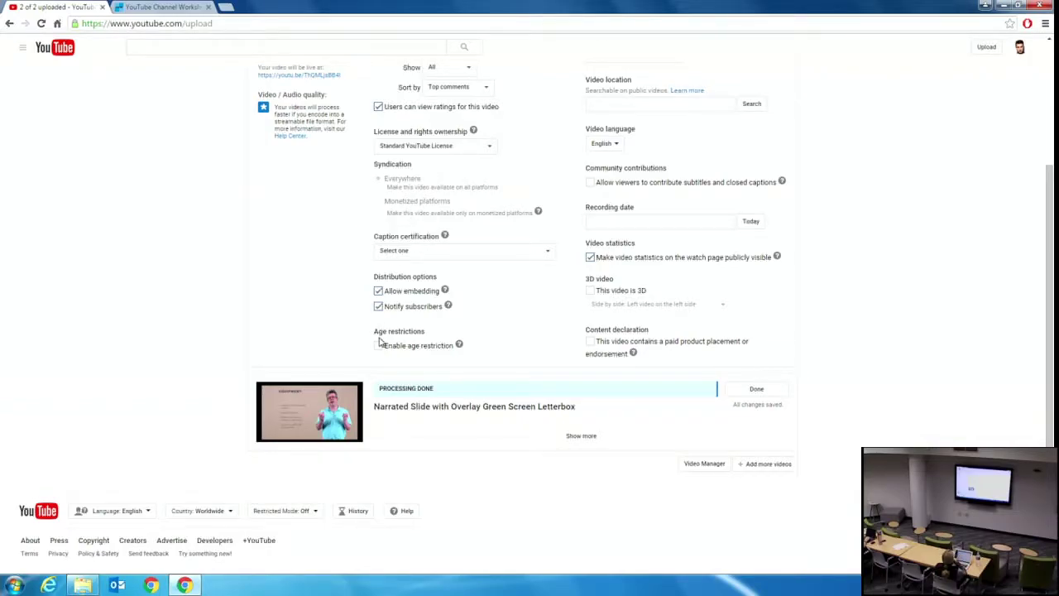
left_click(467, 253)
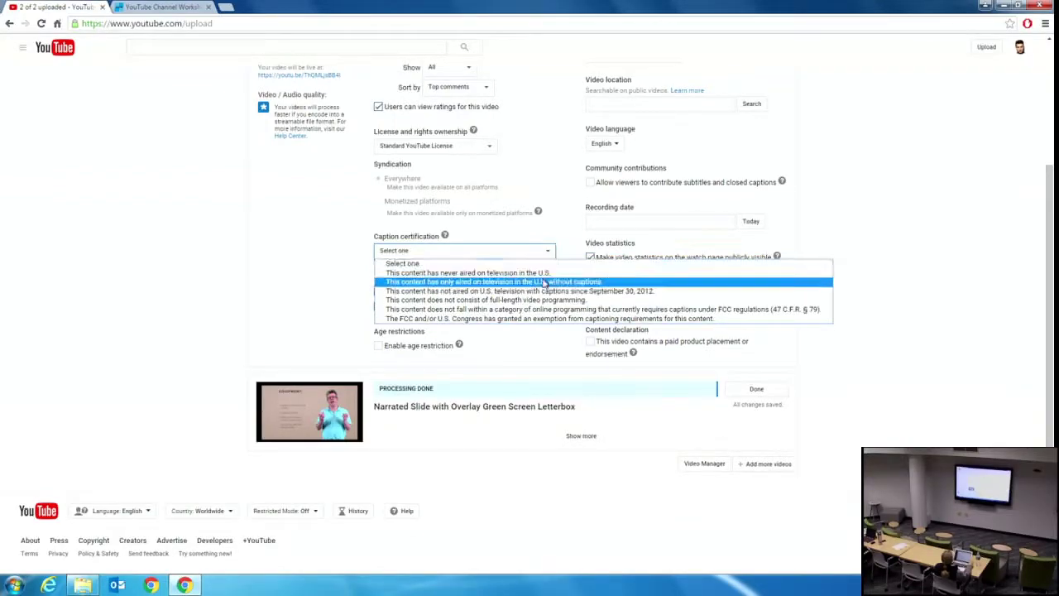
left_click(333, 269)
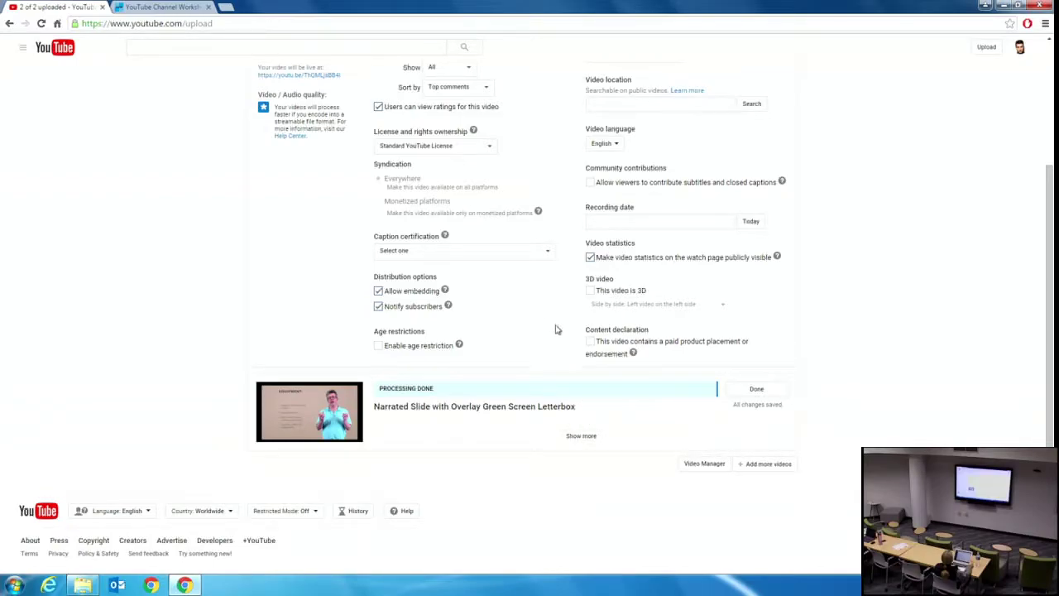
Step: Give the Narrated Slide with Overlay Green Screen Letterbox video the description "demonstration of the capabilities of the CIRT Studio" and its first suggested thumbnail
left_click(580, 436)
scroll(452, 394, "down", 1)
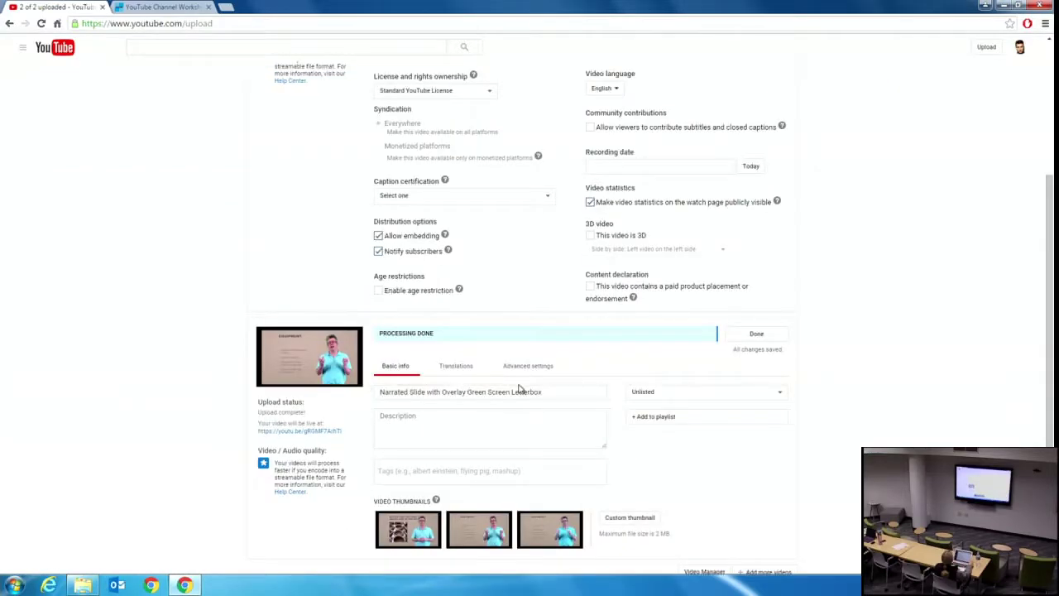
scroll(519, 423, "down", 2)
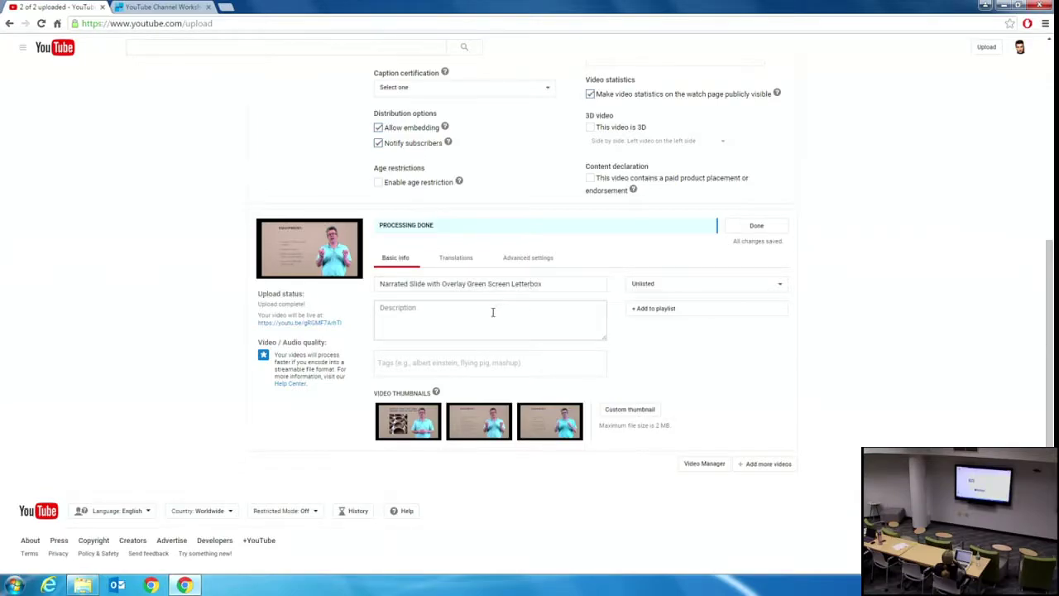
left_click(468, 317)
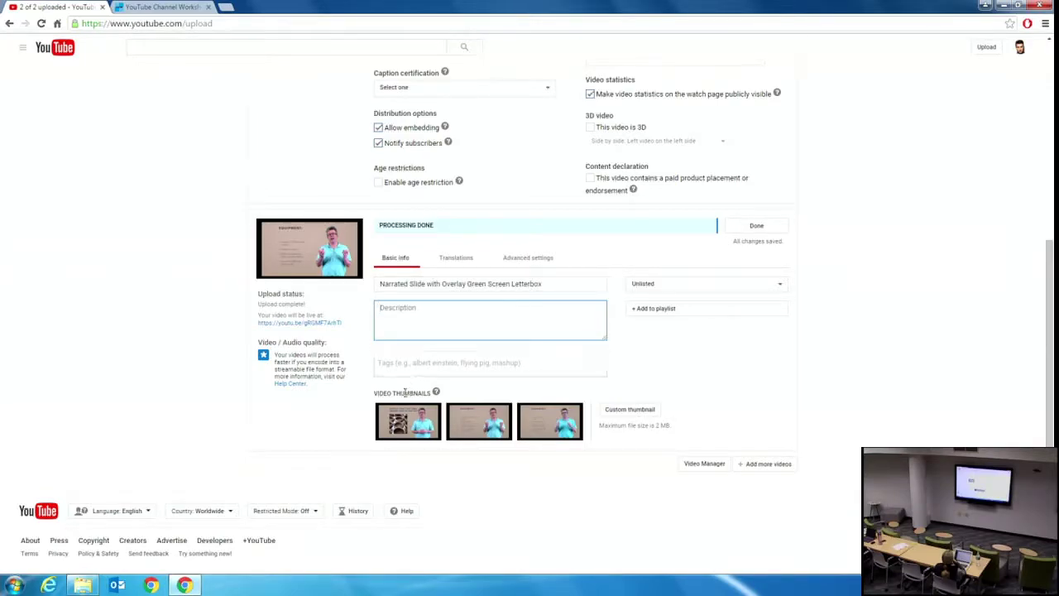
type("deom")
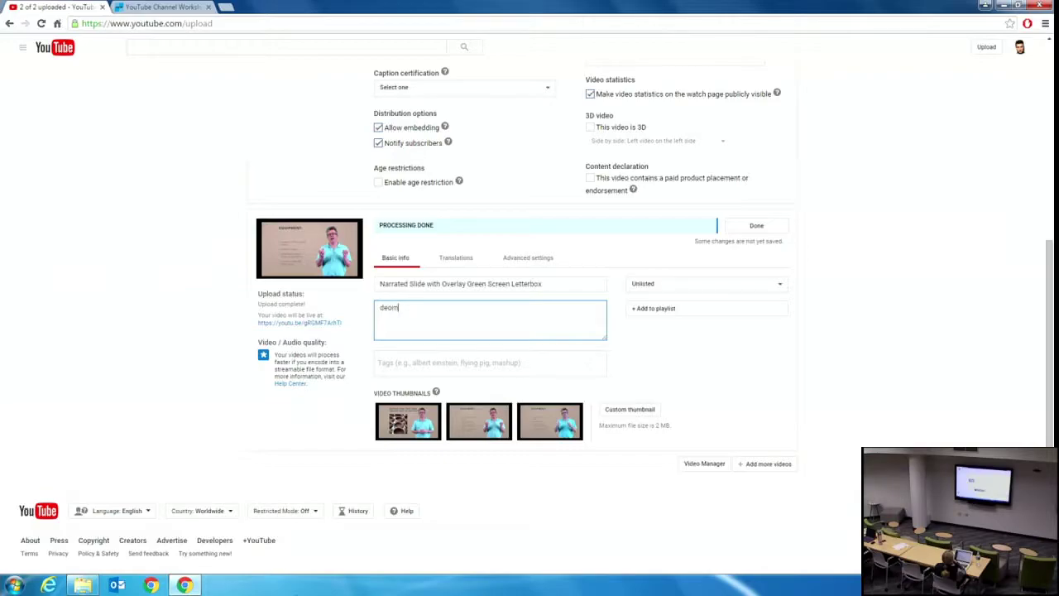
type("stration")
key("BackSpace")
key("BackSpace")
right_click(418, 307)
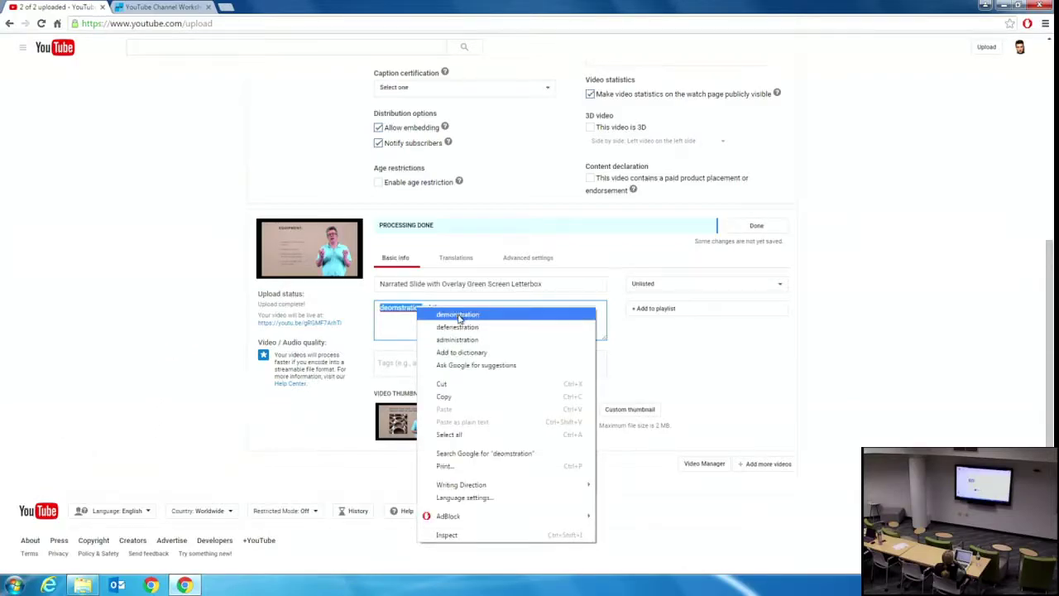
left_click(451, 314)
type("capabilities of the")
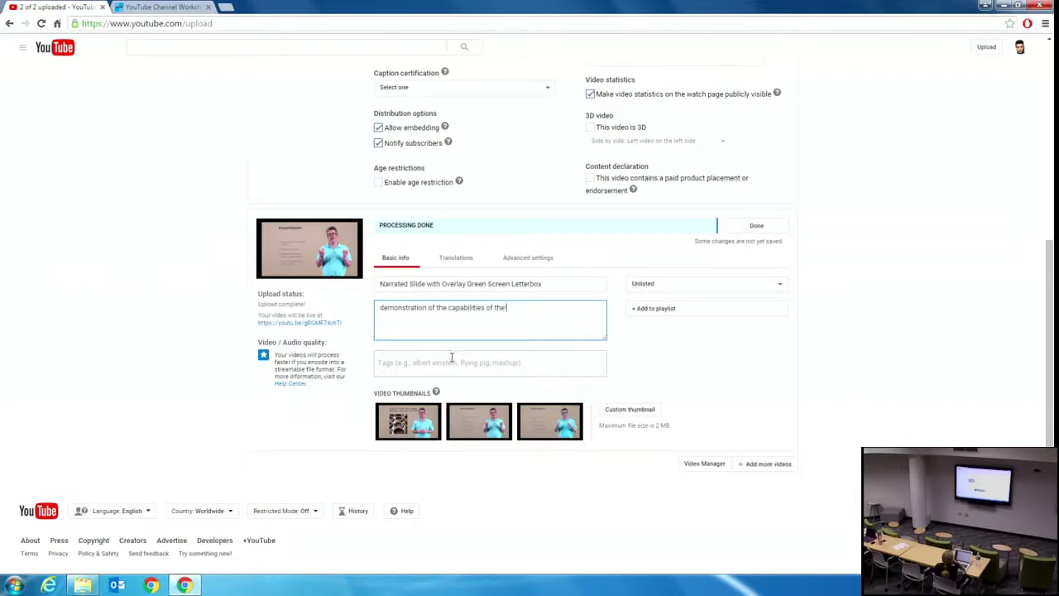
type(" CIRT Studio")
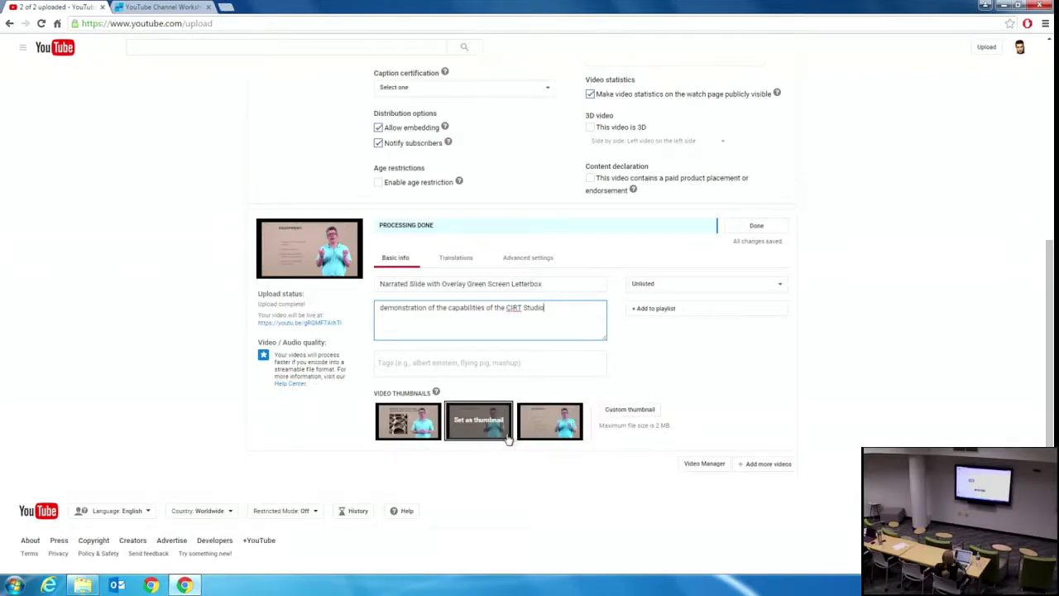
left_click(408, 422)
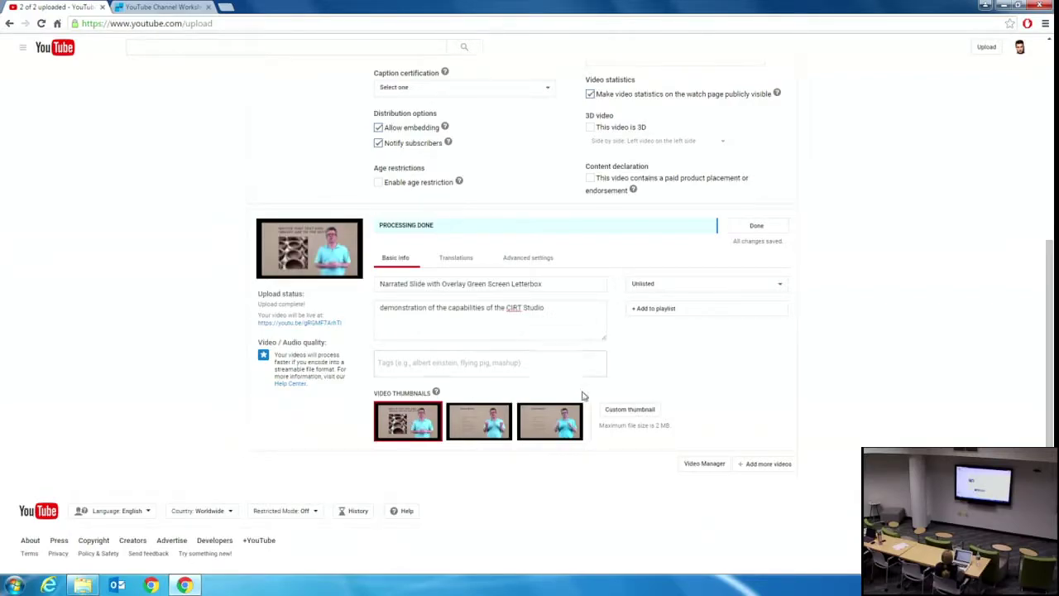
Step: Check the settings of both uploaded videos and finalize the whole upload batch
scroll(418, 434, "up", 2)
scroll(414, 433, "up", 2)
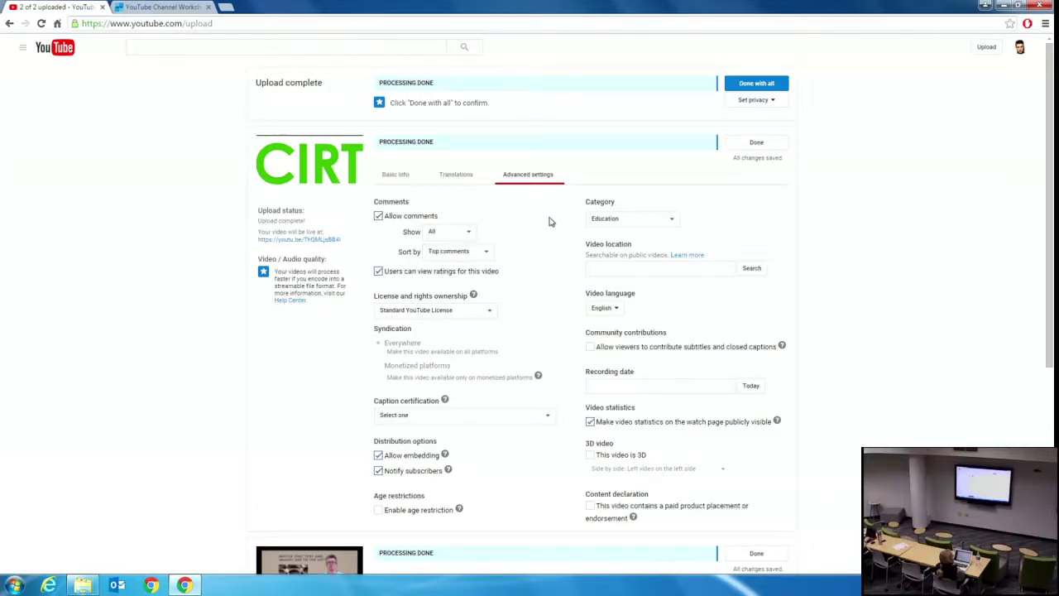
scroll(530, 249, "down", 2)
scroll(508, 248, "down", 2)
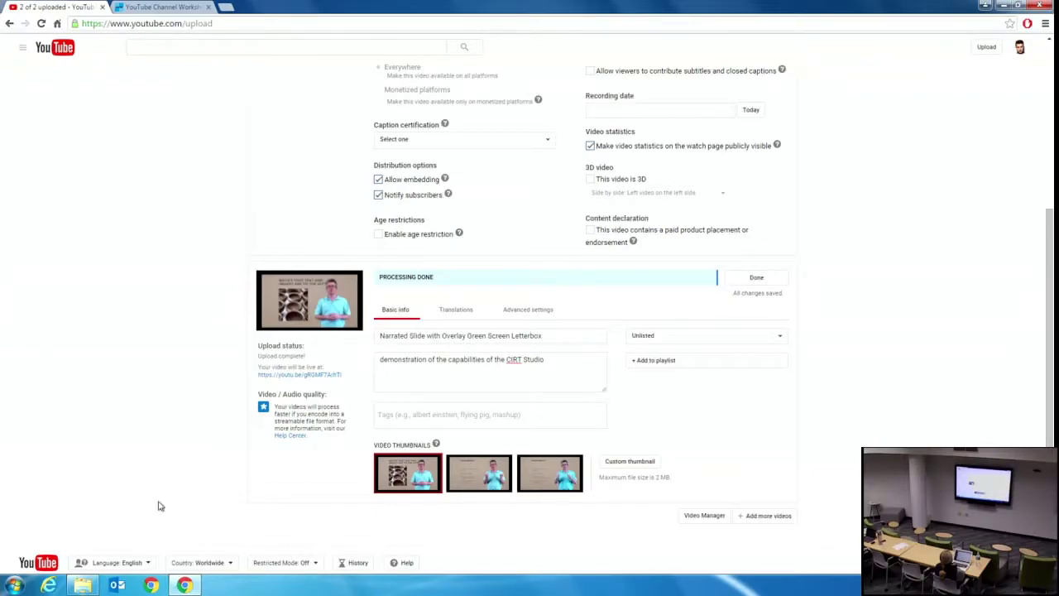
scroll(165, 389, "down", 1)
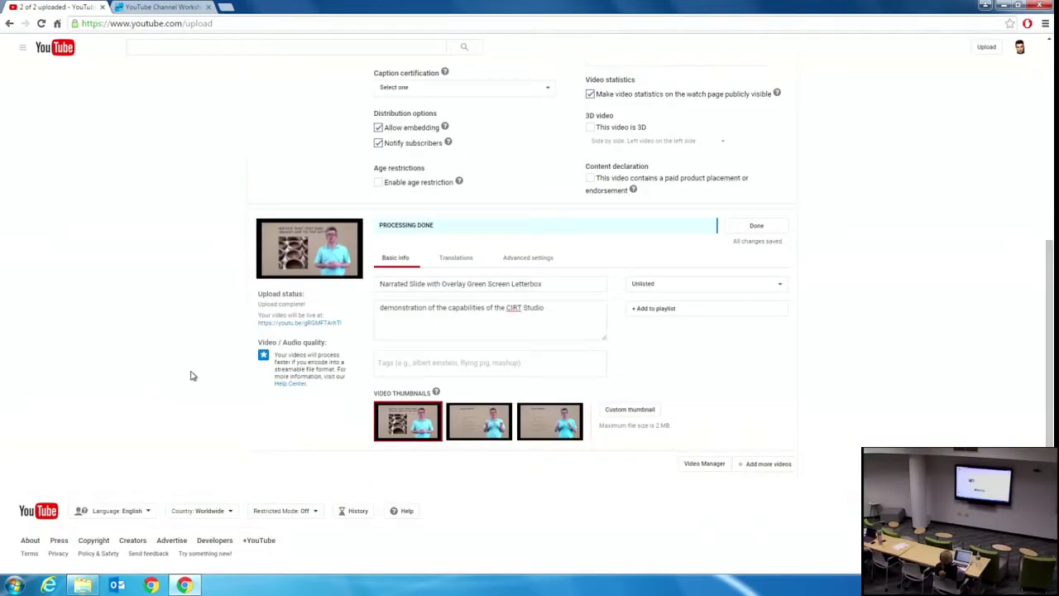
scroll(166, 407, "up", 4)
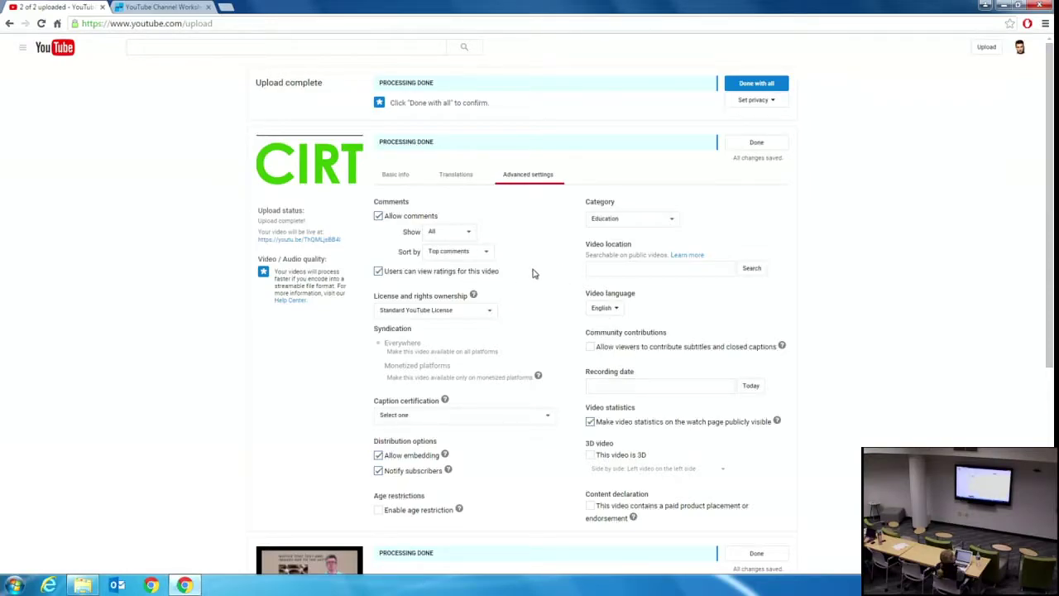
left_click(756, 85)
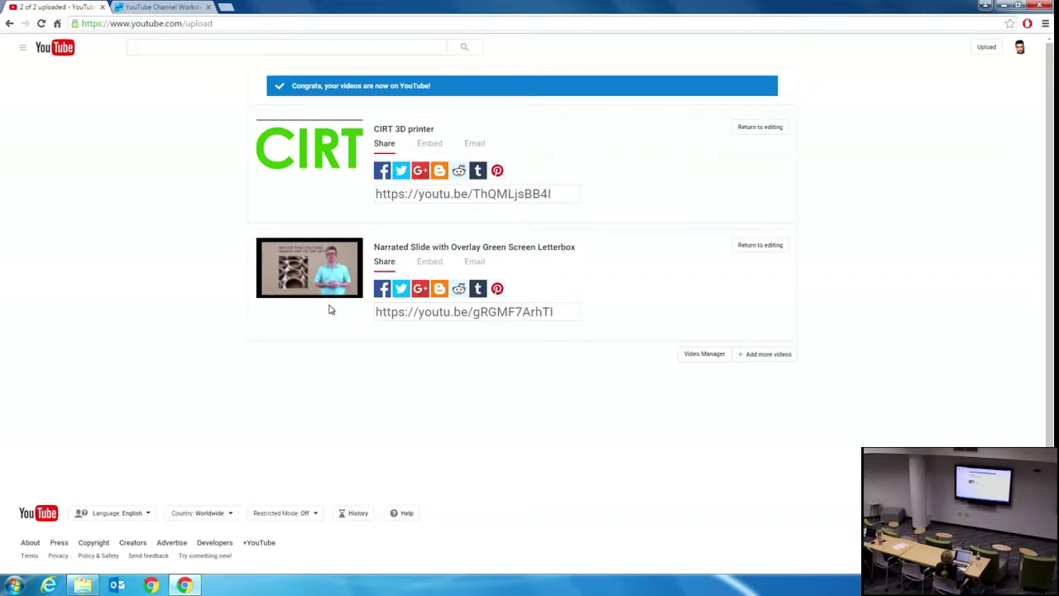
Step: Go to the own channel page and add the channel description "YouTuber | Tech Guy | Male Model"
left_click(45, 49)
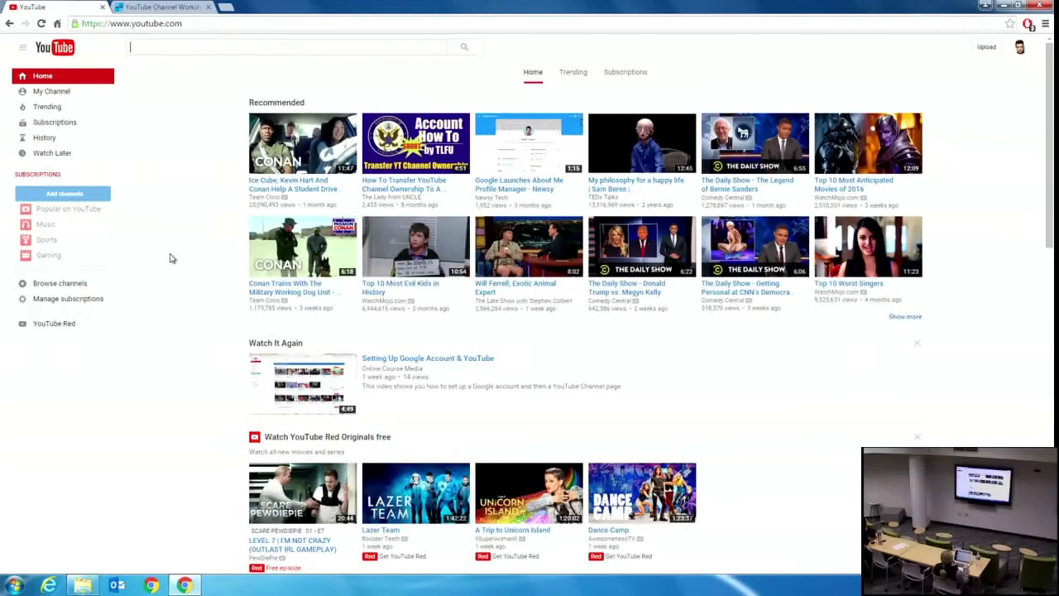
left_click(53, 93)
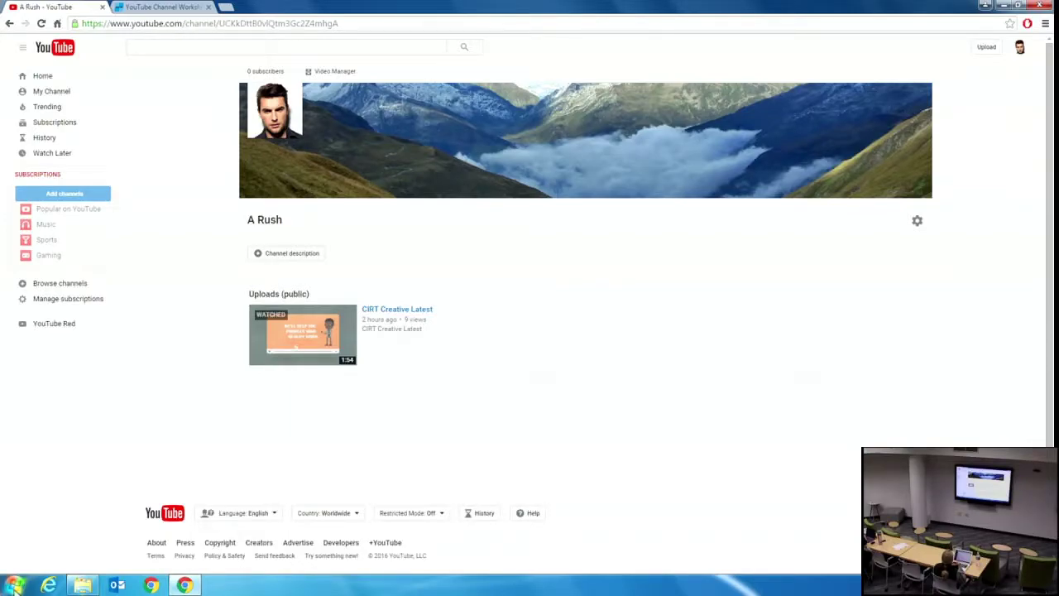
left_click(286, 254)
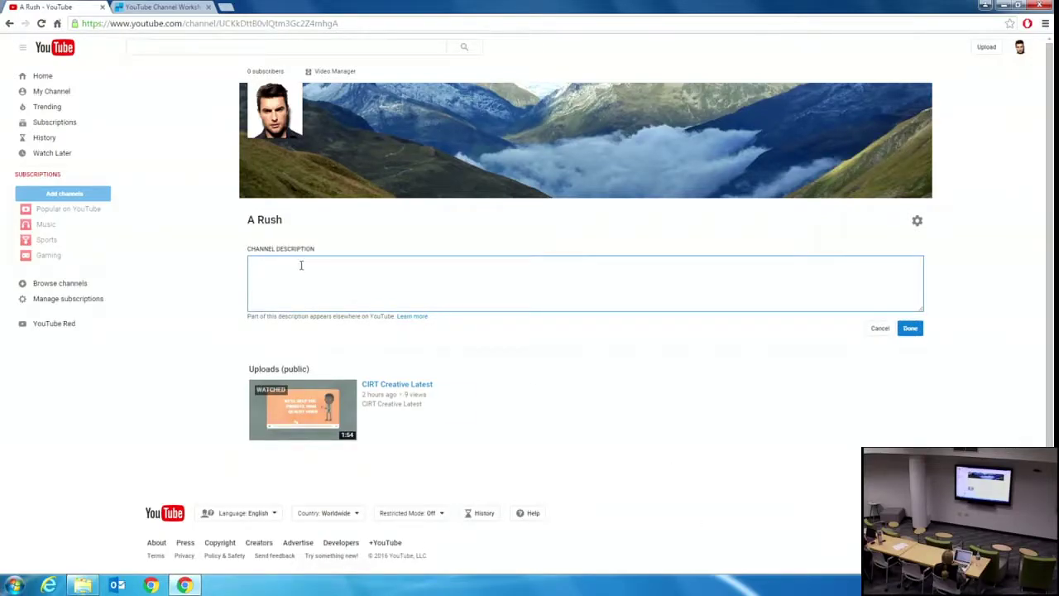
mouse_move(83, 585)
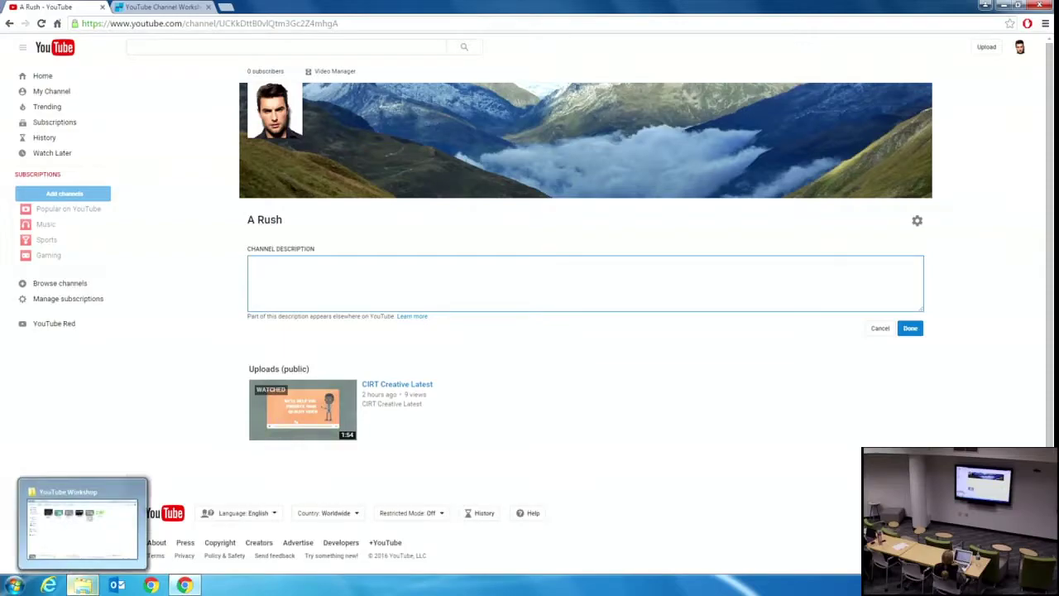
type("YouTu")
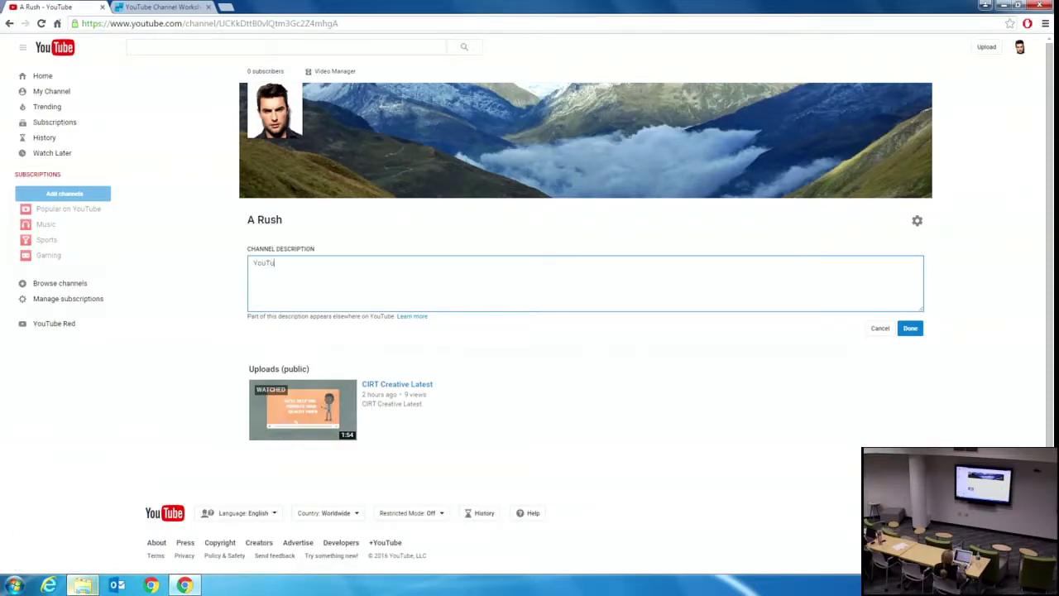
type("ber | Tech Giuy | Male Model")
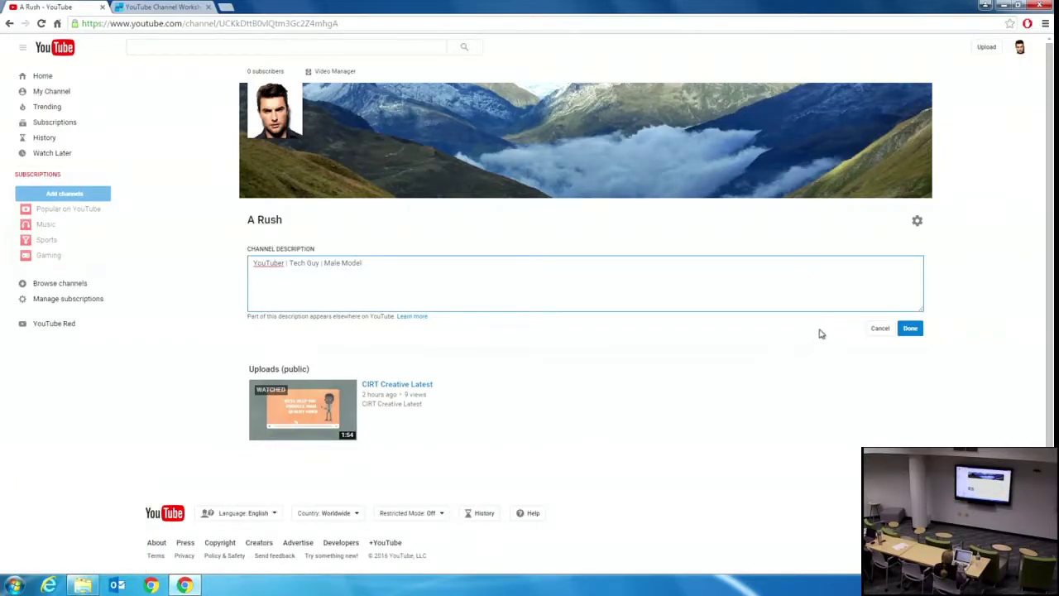
left_click(910, 329)
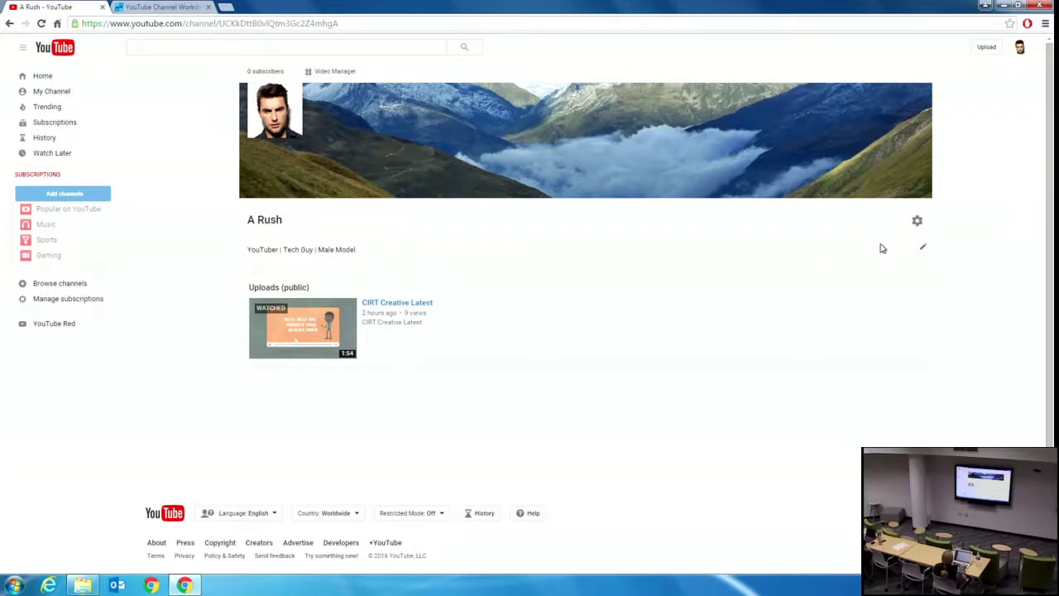
Step: Enable the option to customize the layout of the channel and save the channel settings
left_click(917, 224)
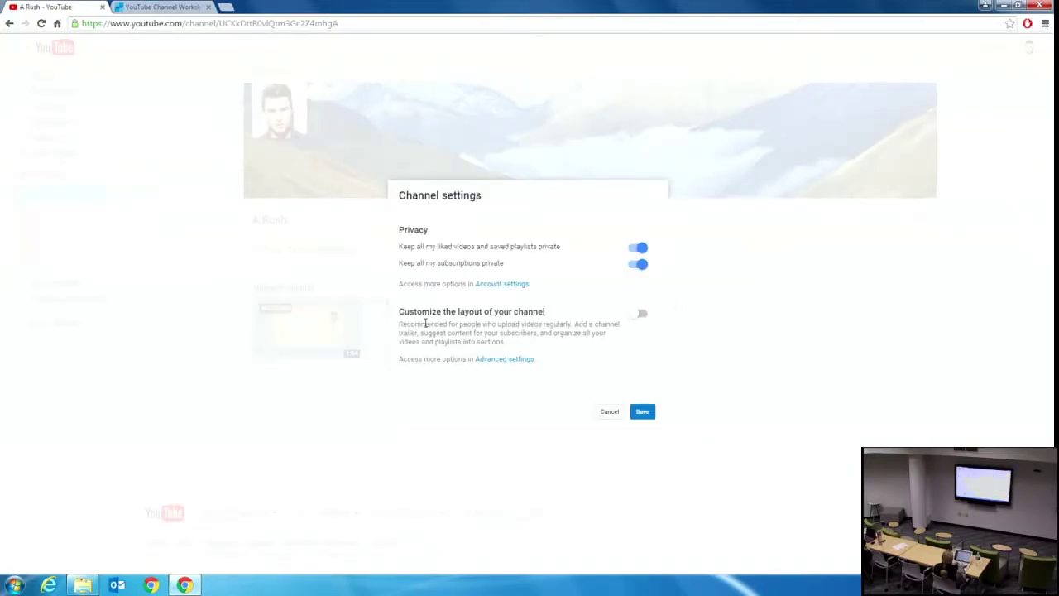
left_click(644, 317)
left_click(641, 417)
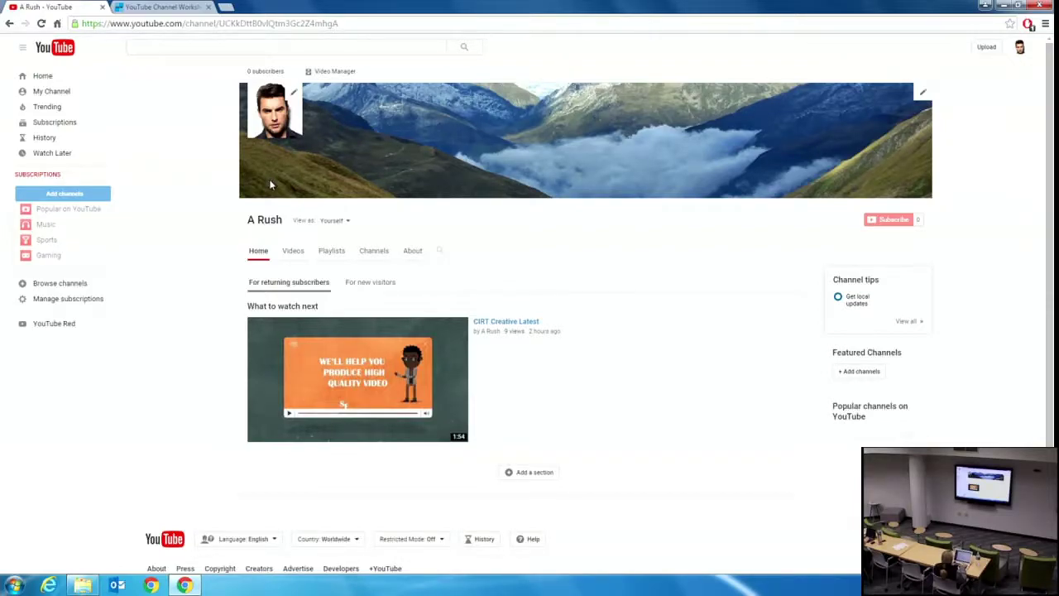
Step: Replace the channel icon with the Thumbnail image from the YouTube Workshop folder, and reload the channel page
left_click(295, 96)
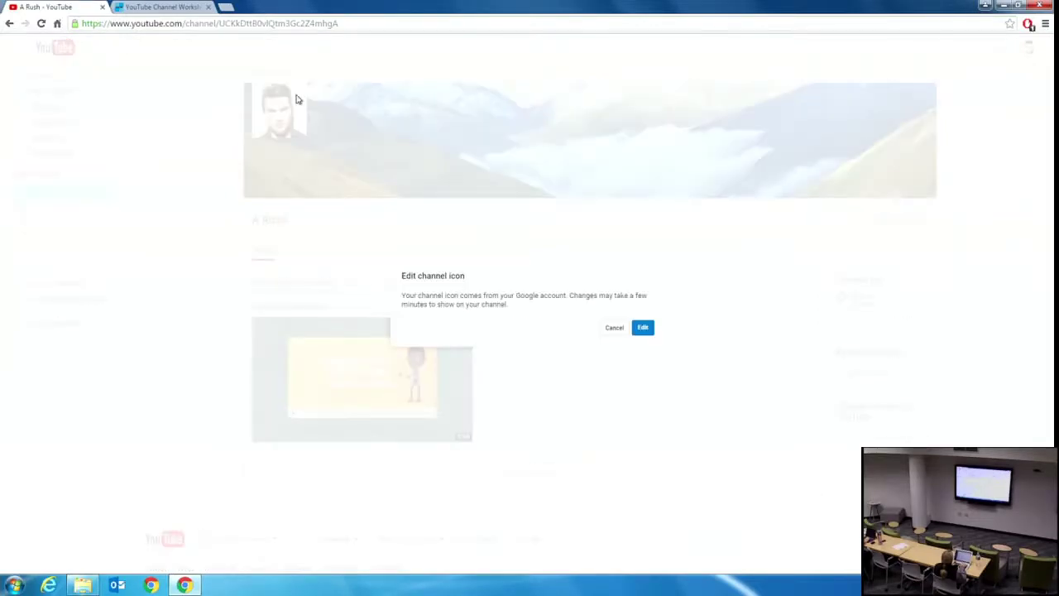
left_click(643, 329)
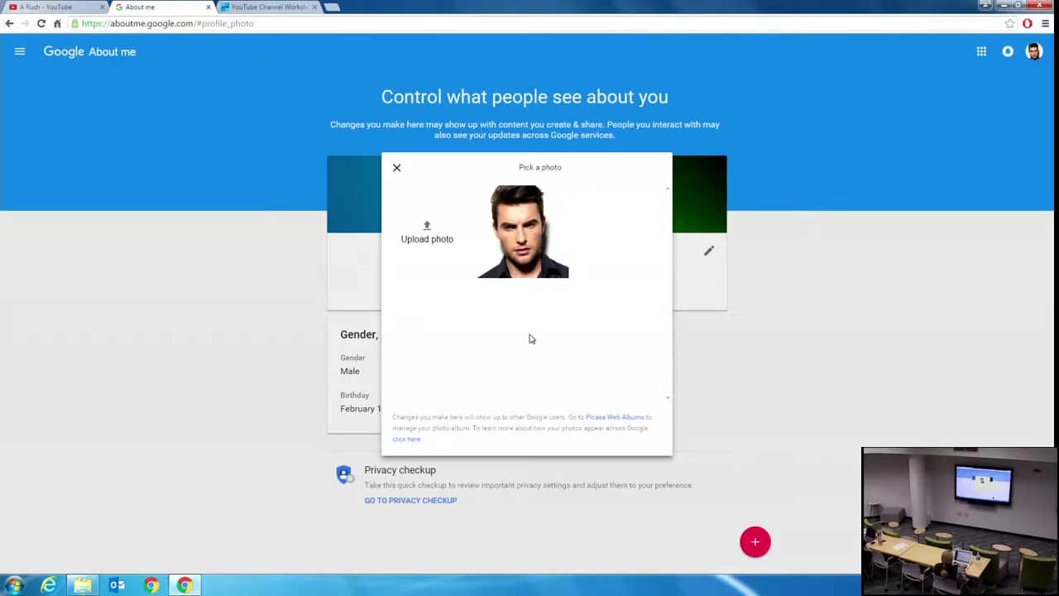
left_click(426, 232)
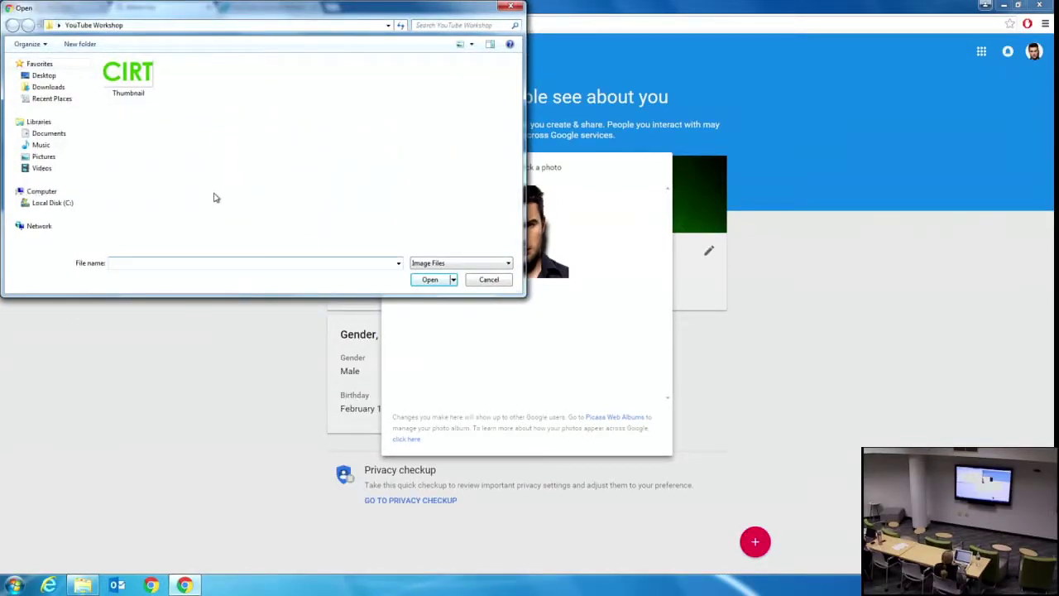
left_click(130, 76)
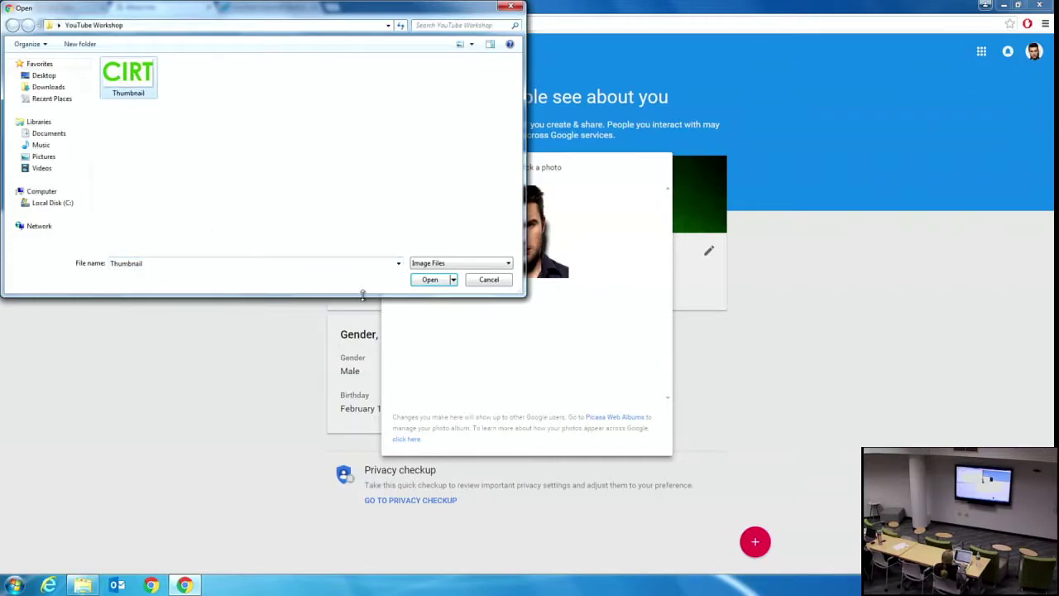
left_click(430, 279)
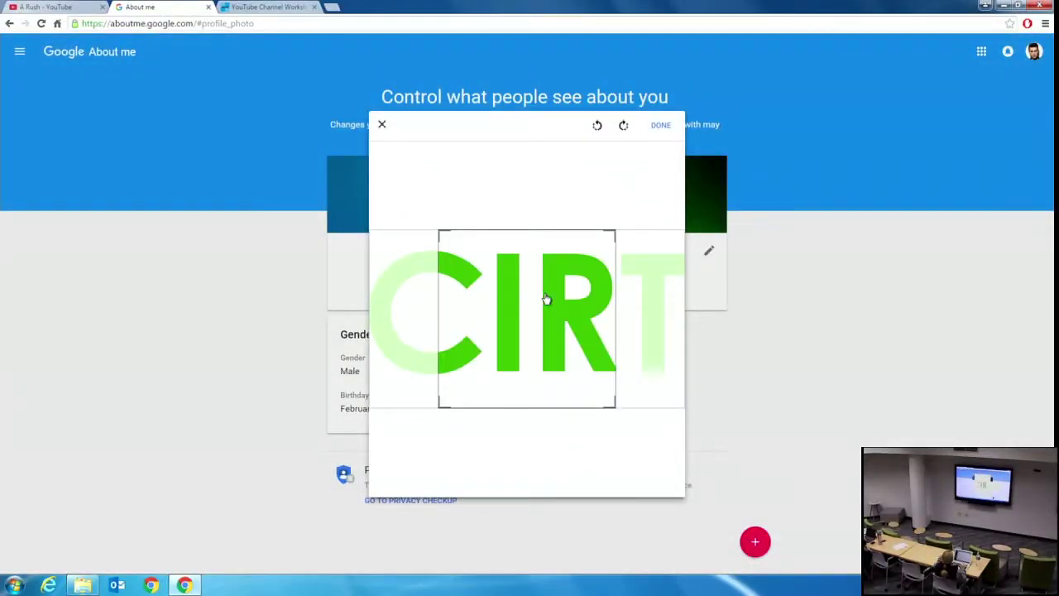
mouse_move(547, 300)
left_mouse_down()
mouse_move(494, 307)
mouse_move(583, 309)
mouse_move(521, 314)
mouse_move(549, 308)
left_mouse_up()
left_click(660, 128)
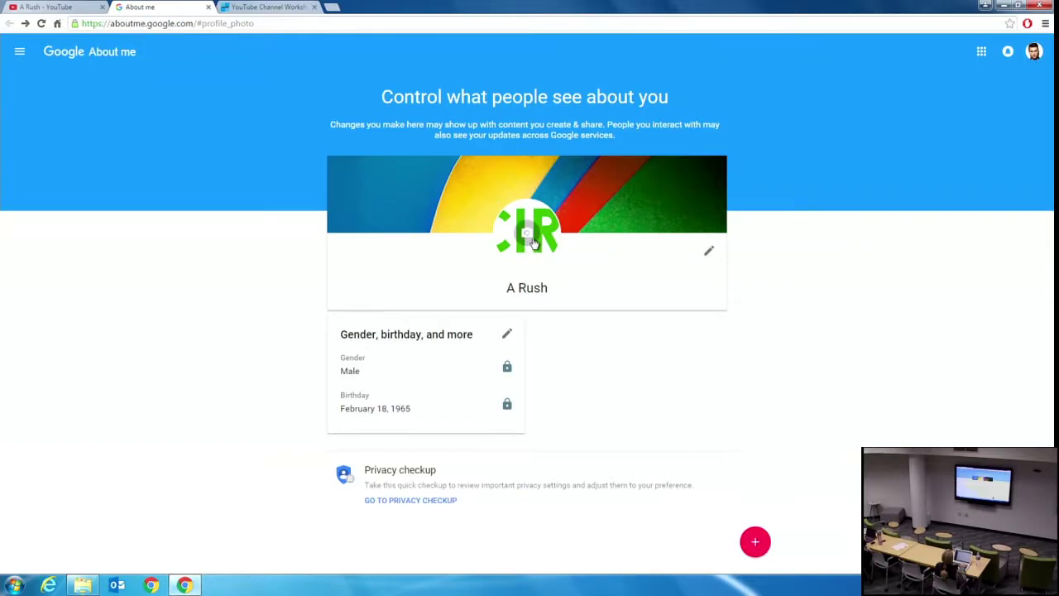
left_click(65, 7)
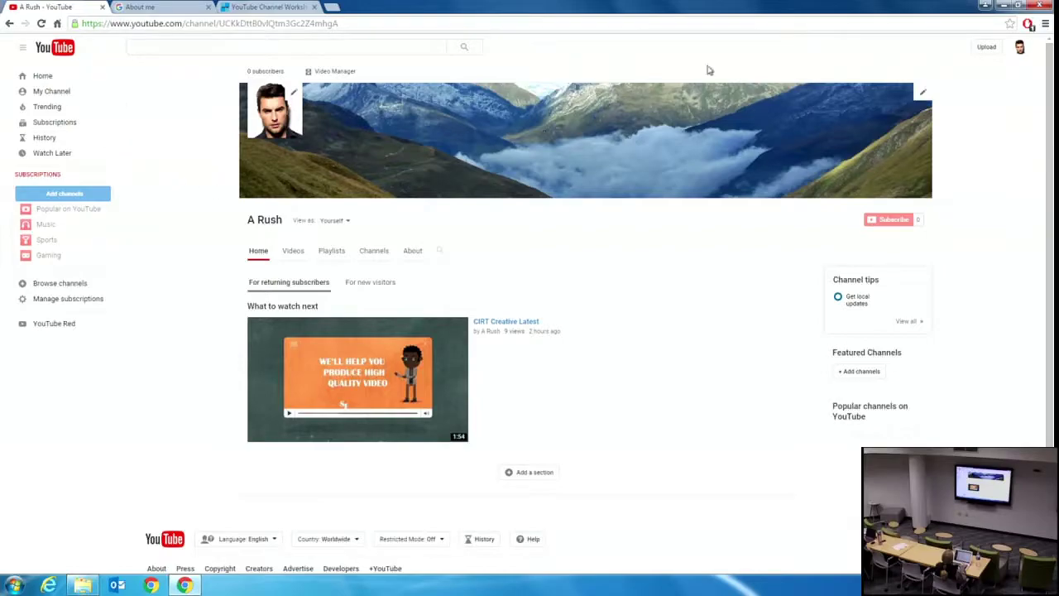
left_click(41, 23)
Step: Set the channel art to the gallery photo of the yellow kayak on tropical water, with the crop lowered to include the kayak
left_click(922, 93)
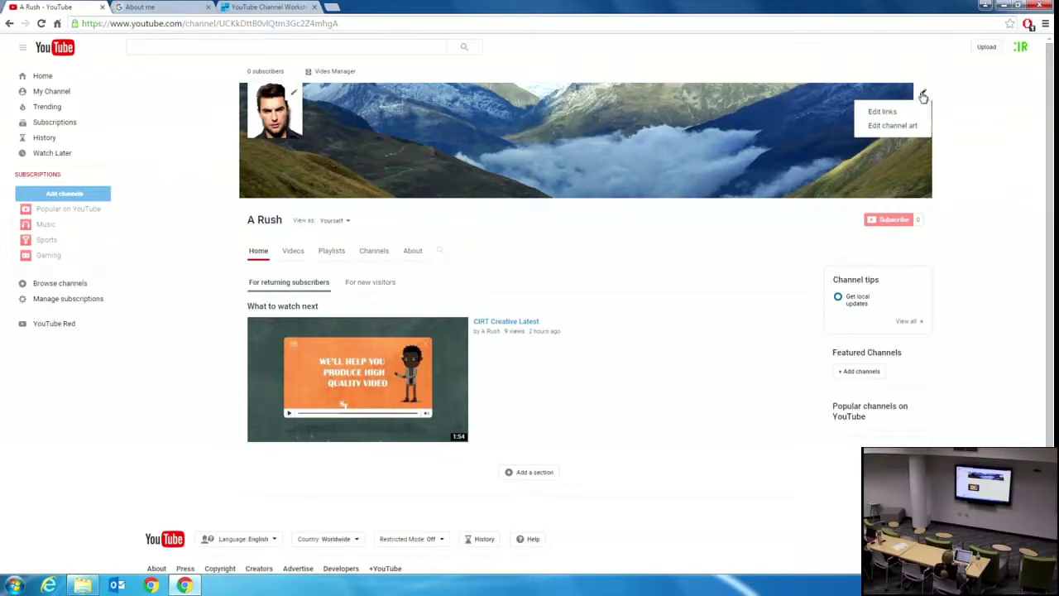
left_click(901, 132)
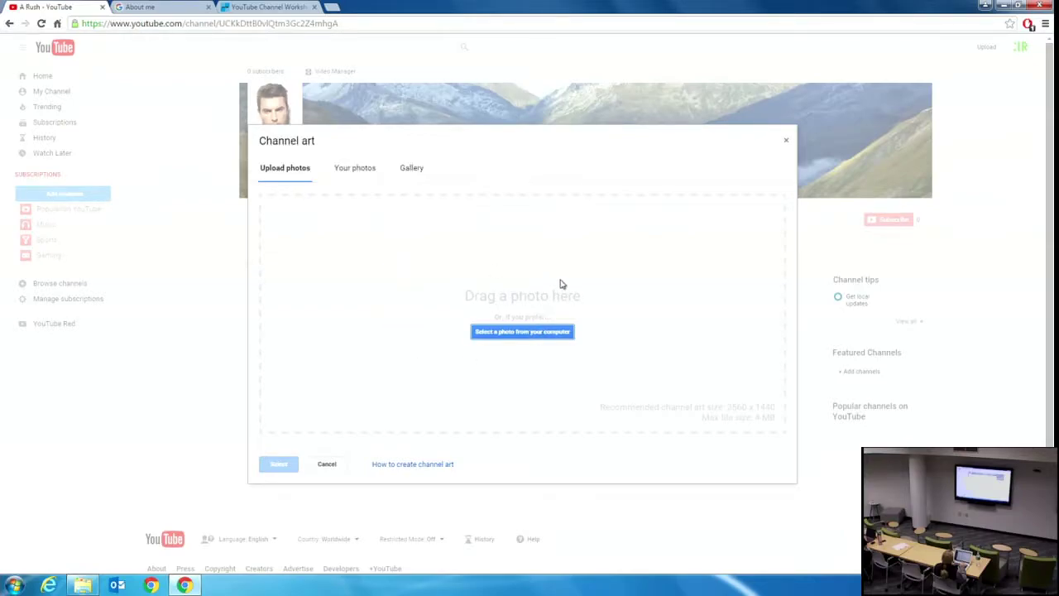
left_click(346, 168)
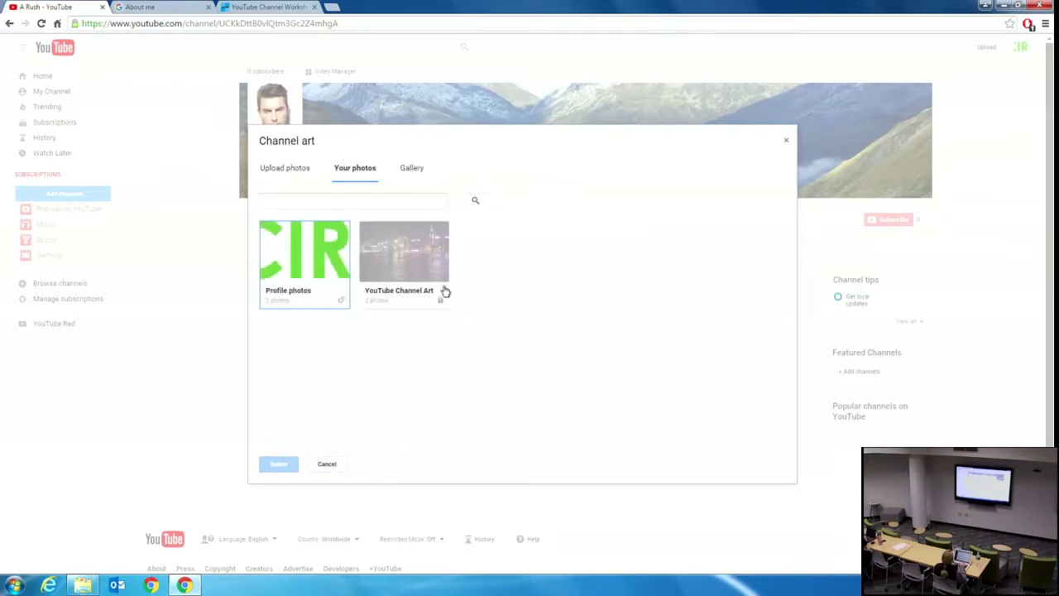
left_click(408, 168)
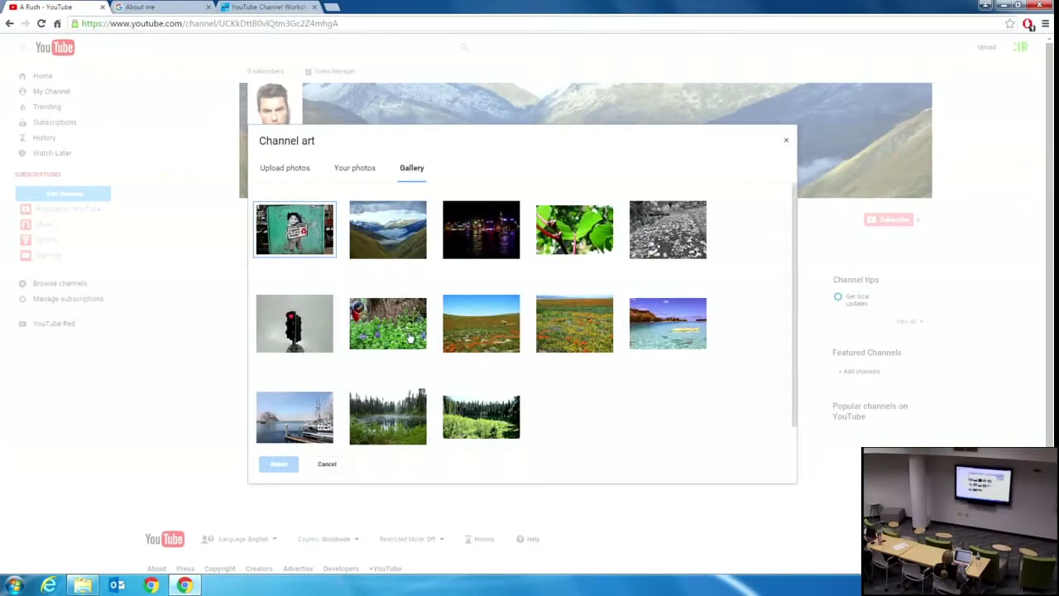
left_click(666, 327)
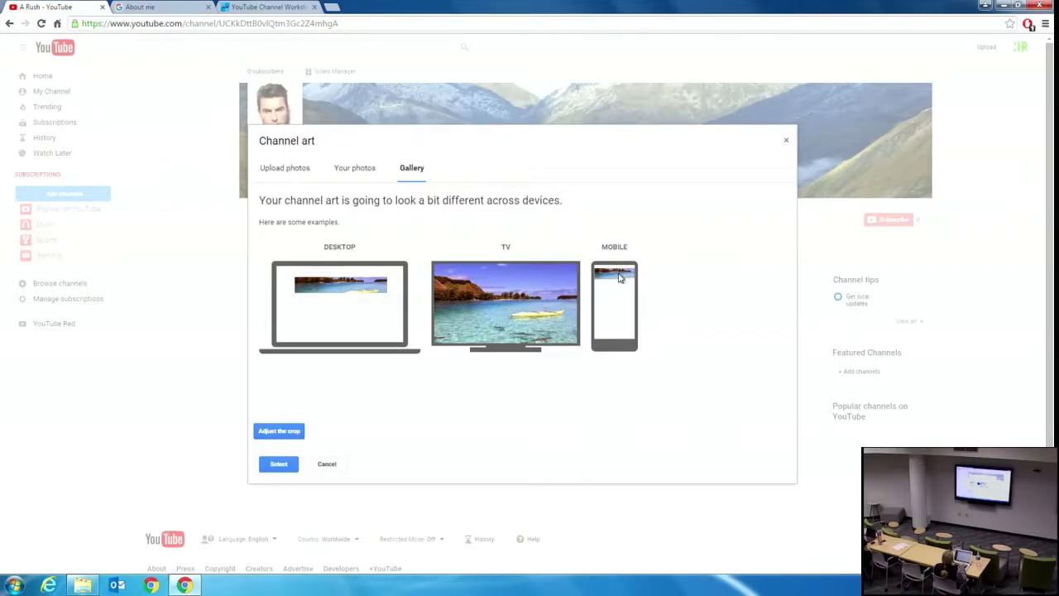
left_click(282, 432)
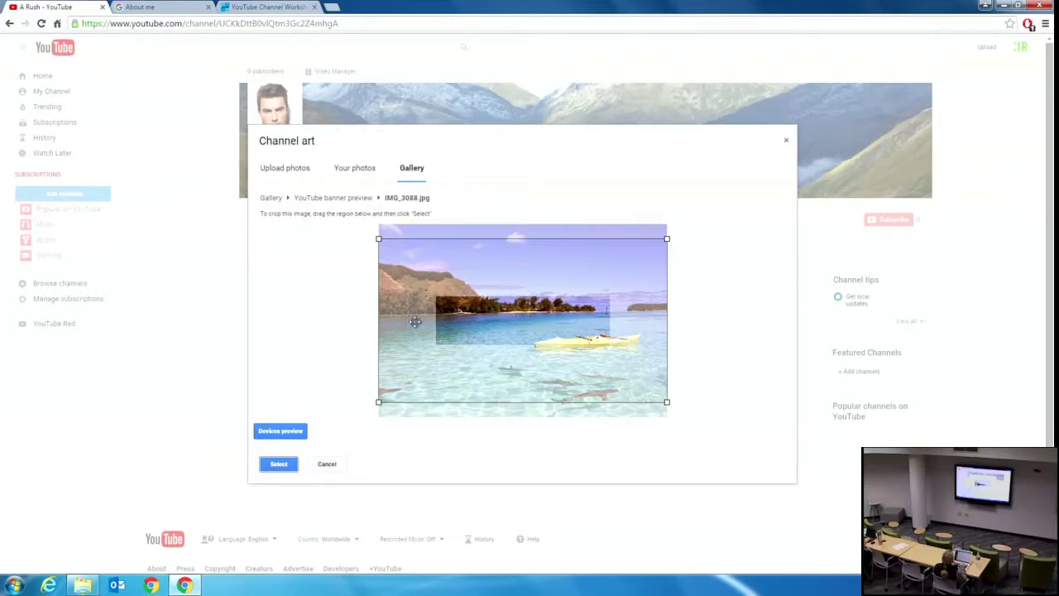
mouse_move(550, 337)
left_mouse_down()
mouse_move(545, 310)
mouse_move(548, 364)
mouse_move(541, 318)
mouse_move(558, 343)
left_mouse_up()
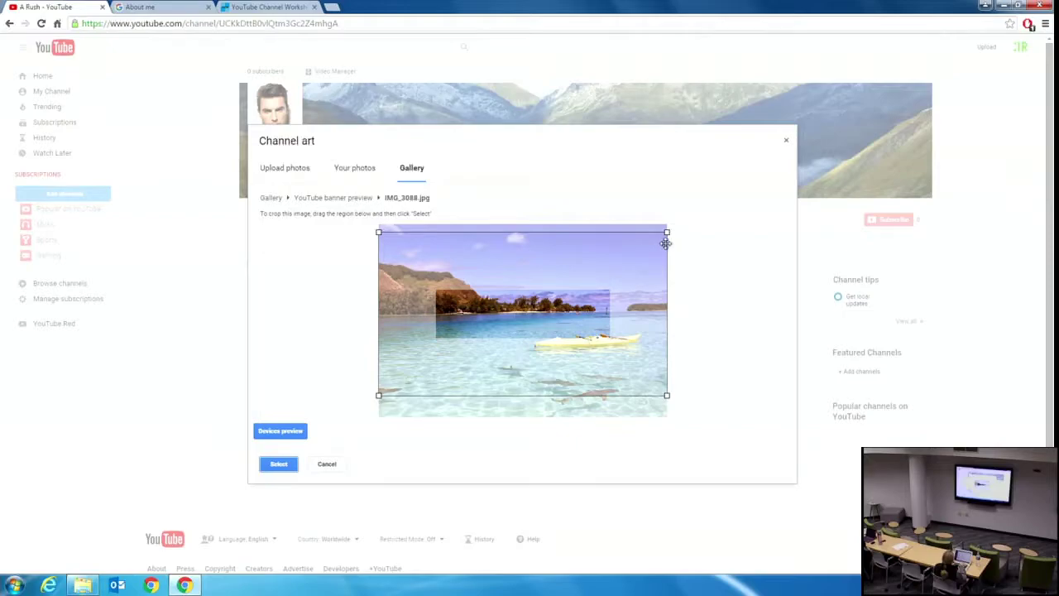
mouse_move(499, 348)
left_mouse_down()
mouse_move(501, 332)
mouse_move(502, 362)
left_mouse_up()
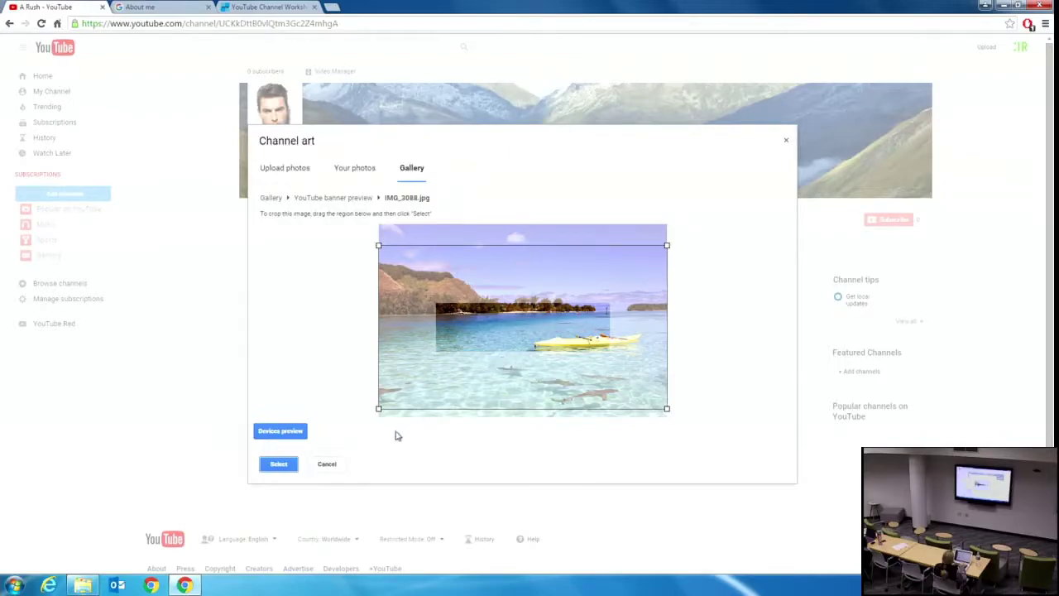
left_click(266, 465)
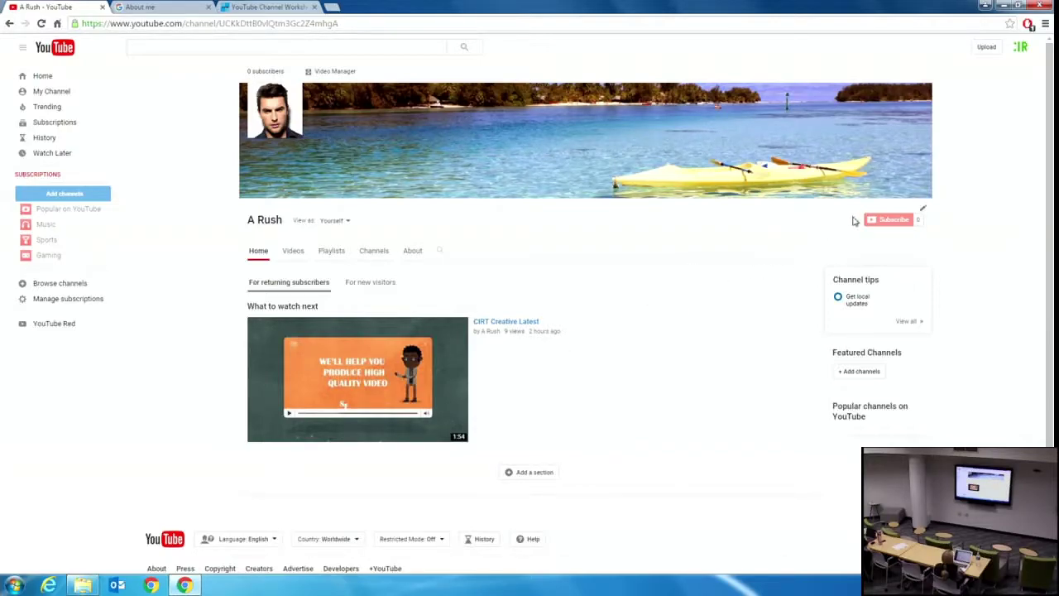
Step: Preview the channel's home and videos pages as a new visitor, and return to the owner's view
mouse_move(887, 224)
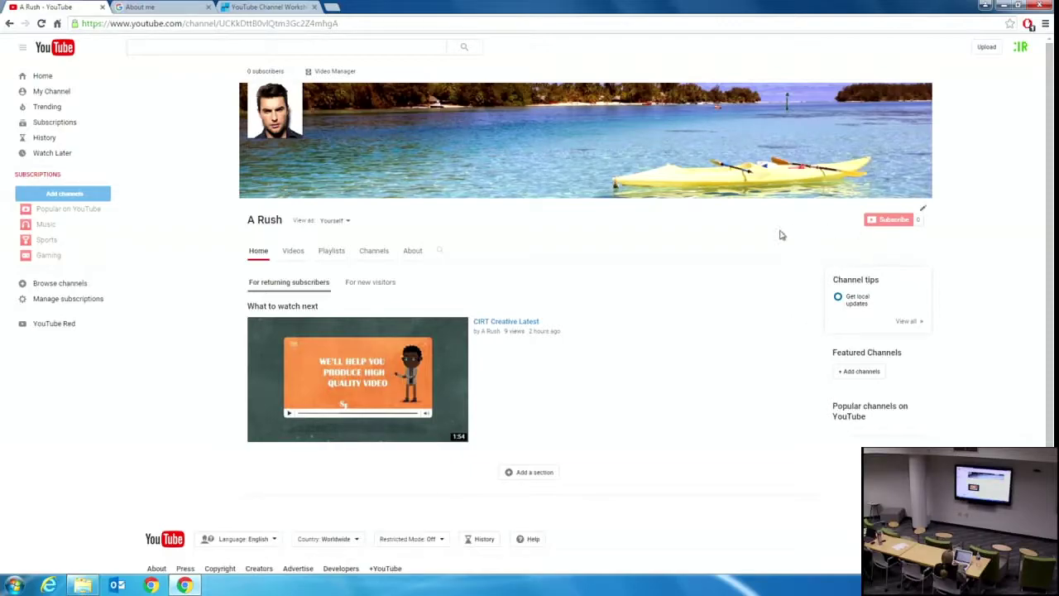
left_click(338, 224)
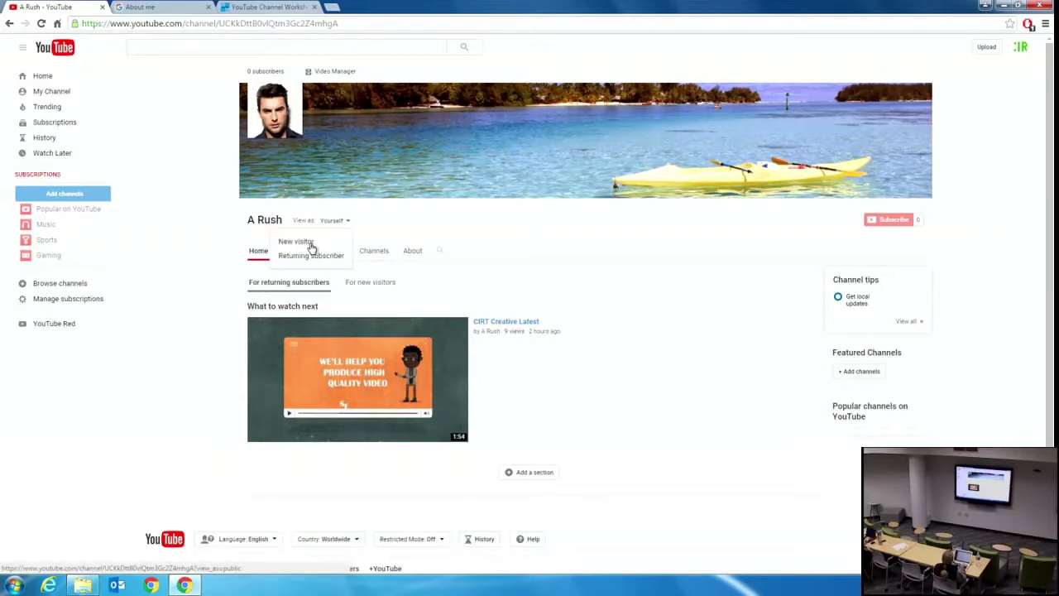
left_click(303, 244)
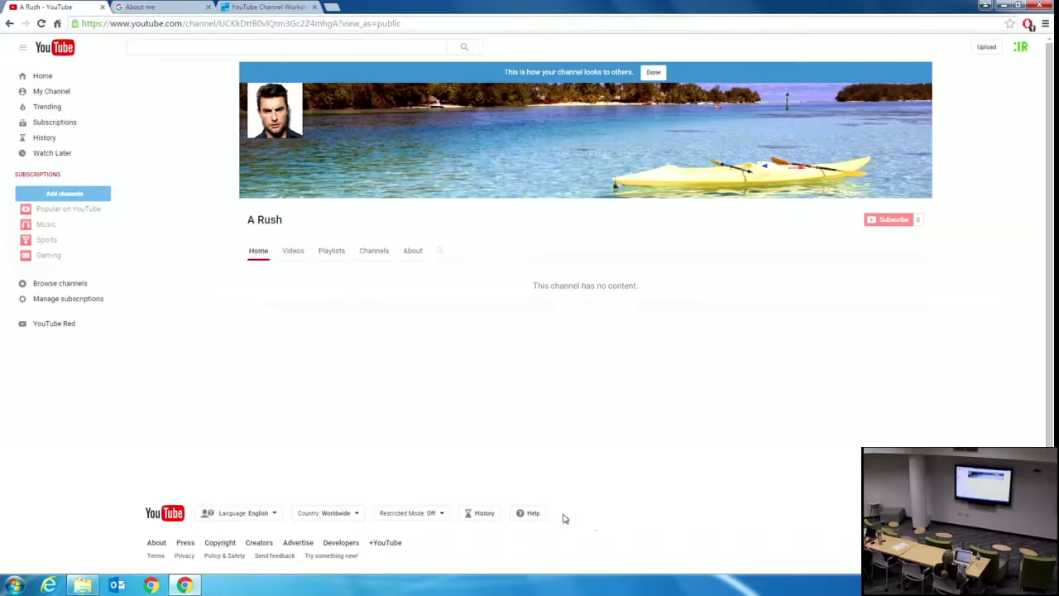
left_click(292, 252)
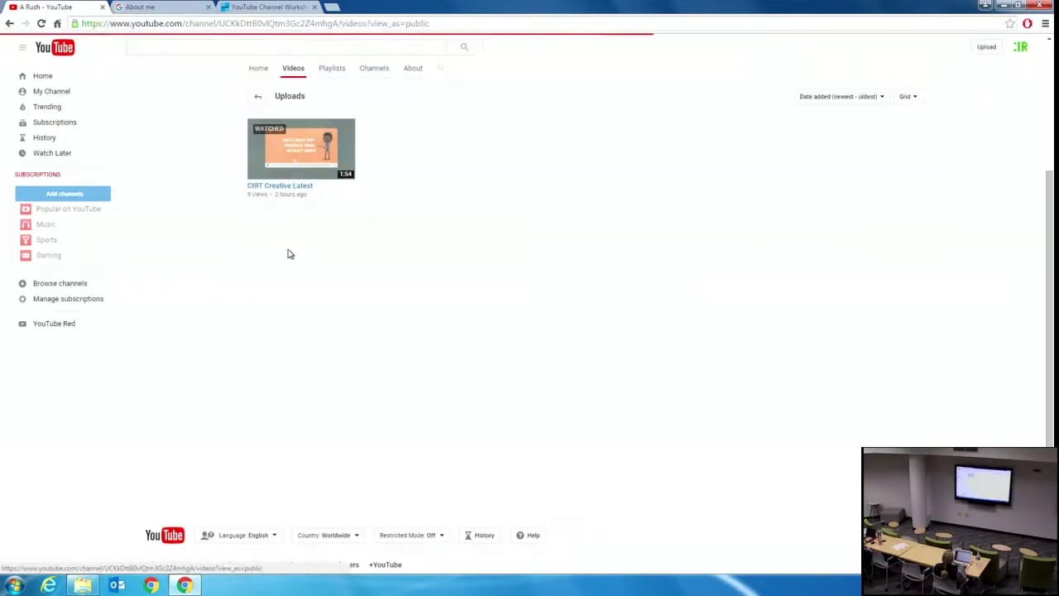
left_click(259, 69)
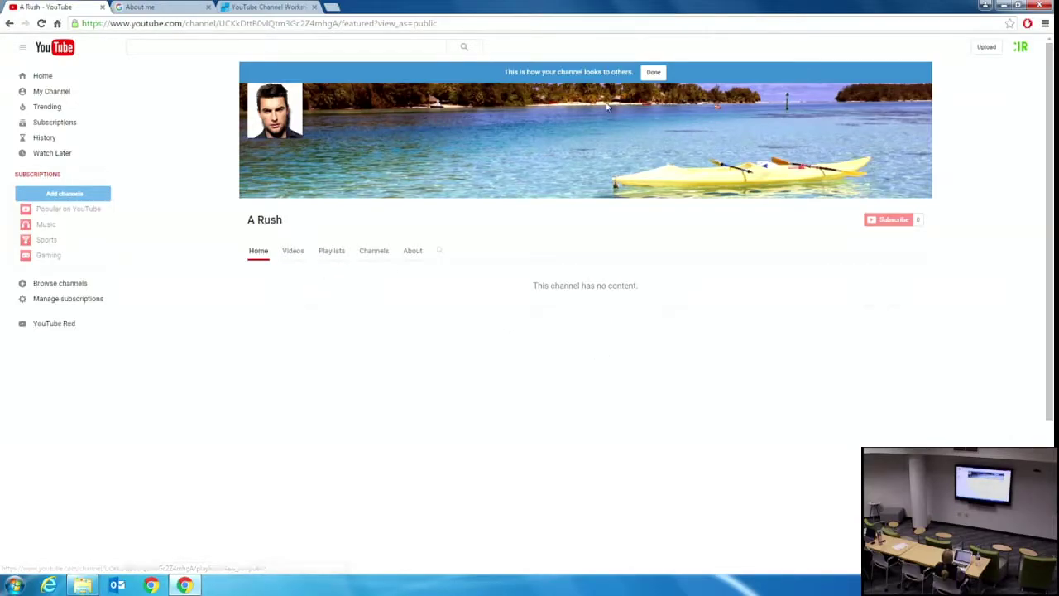
left_click(654, 72)
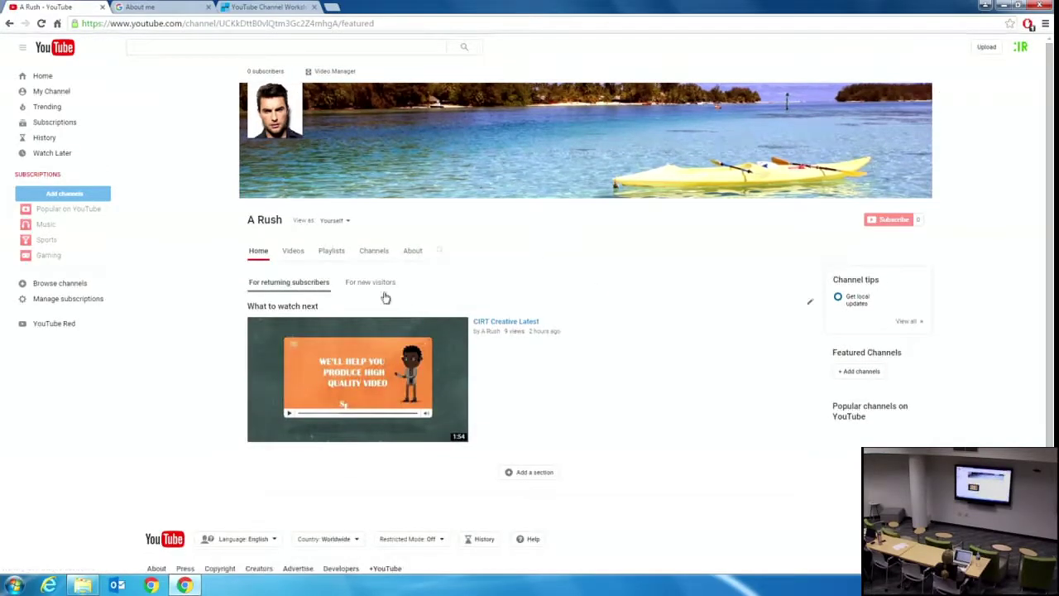
Step: Preview the channel as a returning subscriber, and check the uploaded videos in the owner's view
left_click(335, 221)
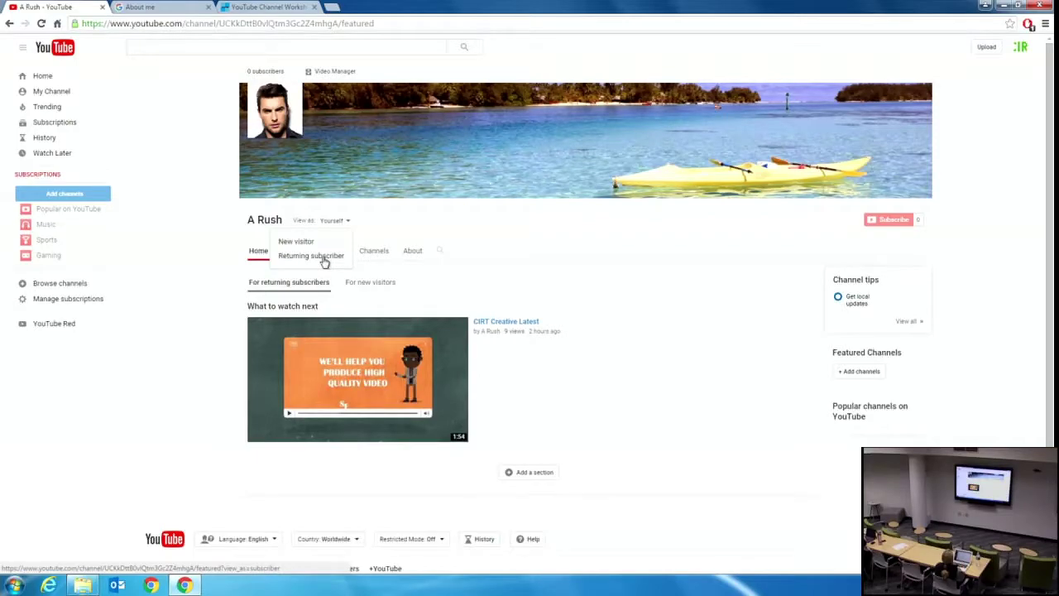
left_click(324, 258)
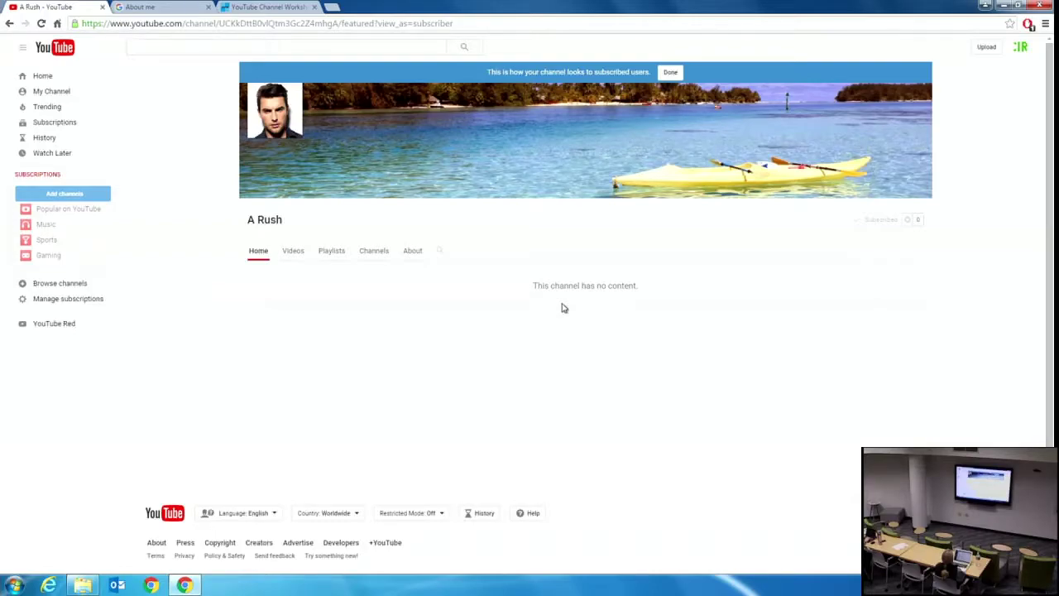
left_click(670, 73)
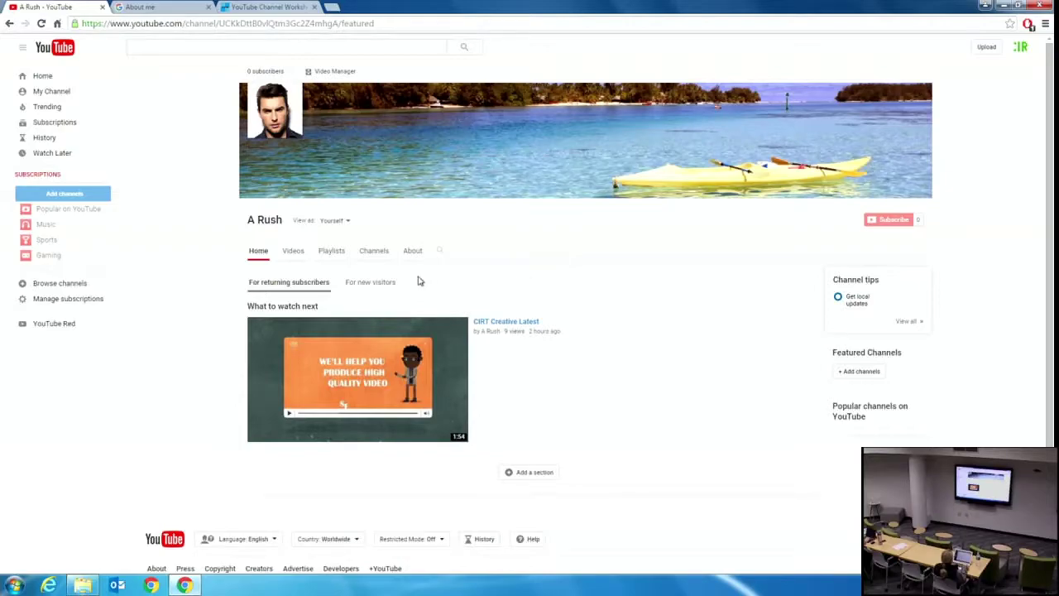
left_click(293, 252)
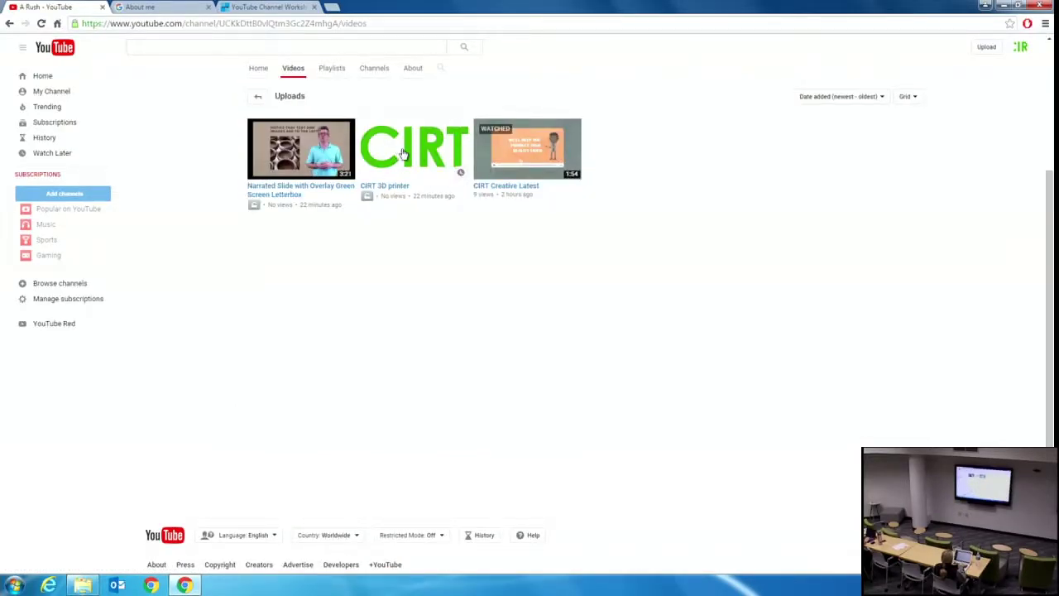
Step: Create a new public playlist titled Florida on the channel
left_click(331, 70)
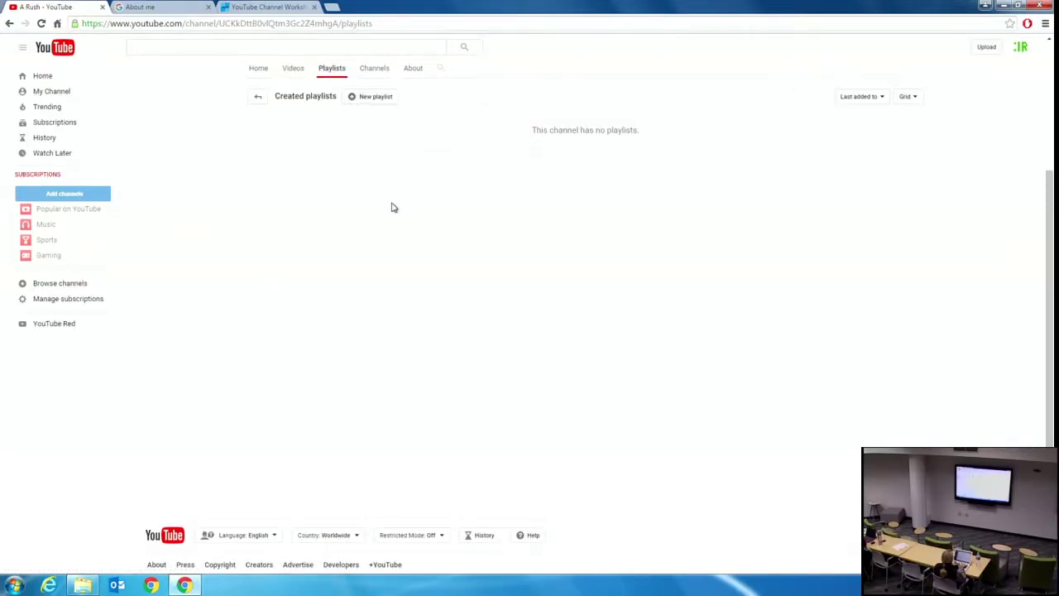
left_click(379, 98)
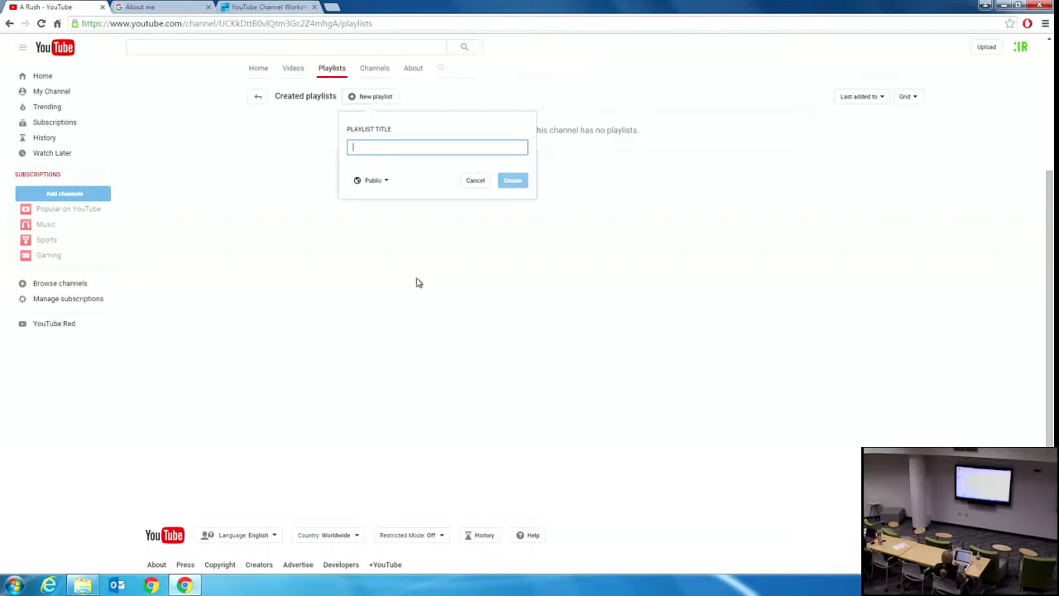
type("Florida")
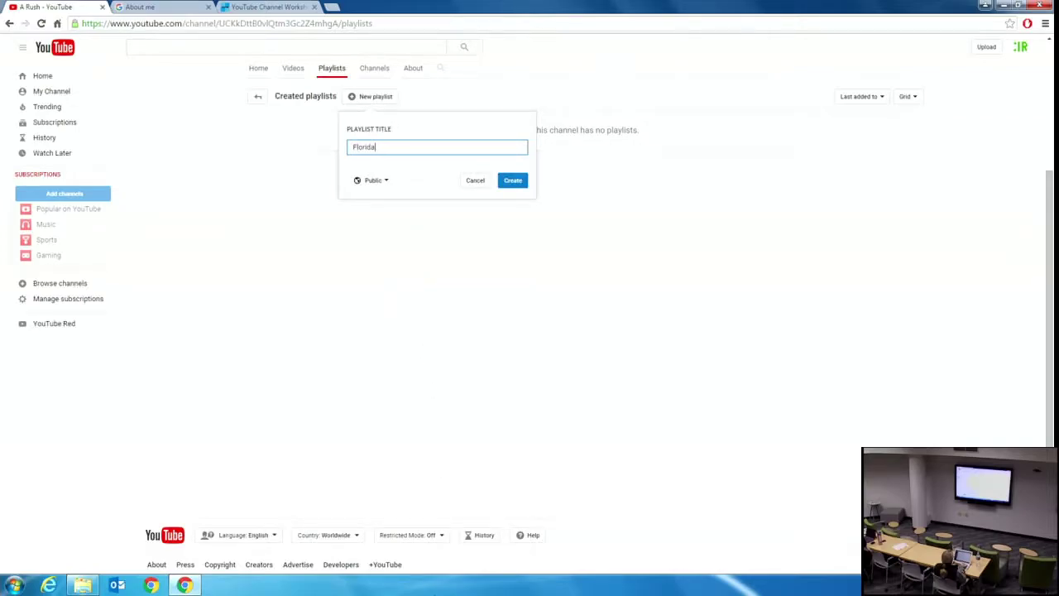
key("Return")
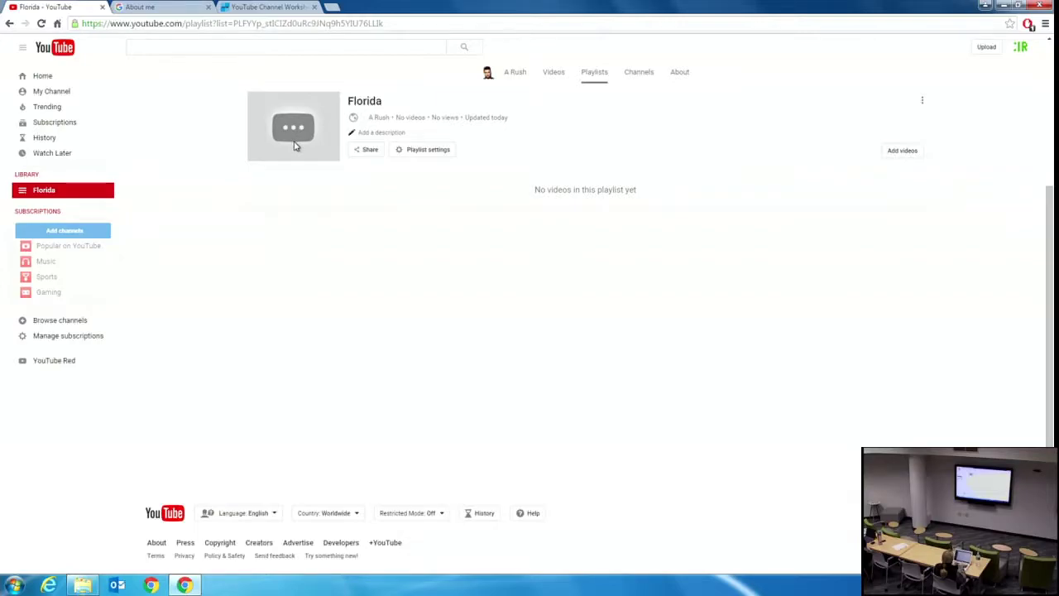
Step: Search YouTube for florida videos, using the corrected spelling of the search term
left_click(147, 50)
type("flor")
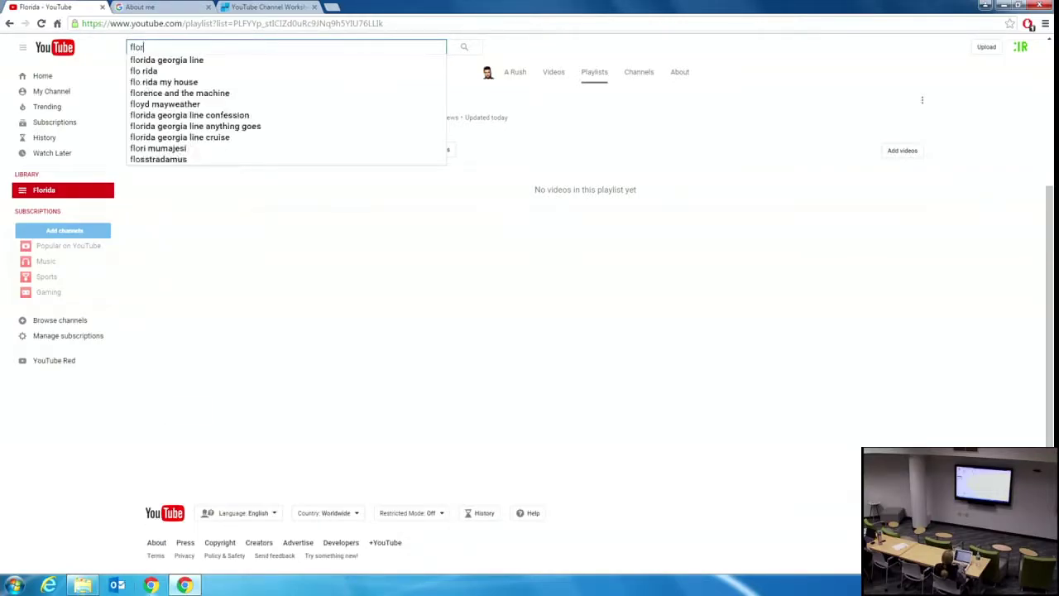
type("dia")
key("Return")
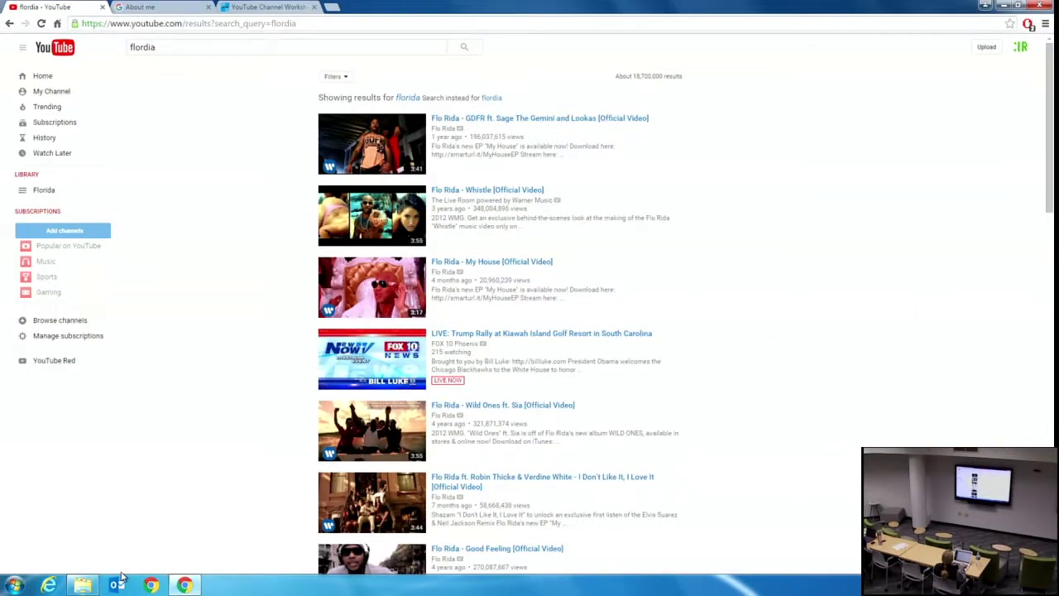
left_click(410, 98)
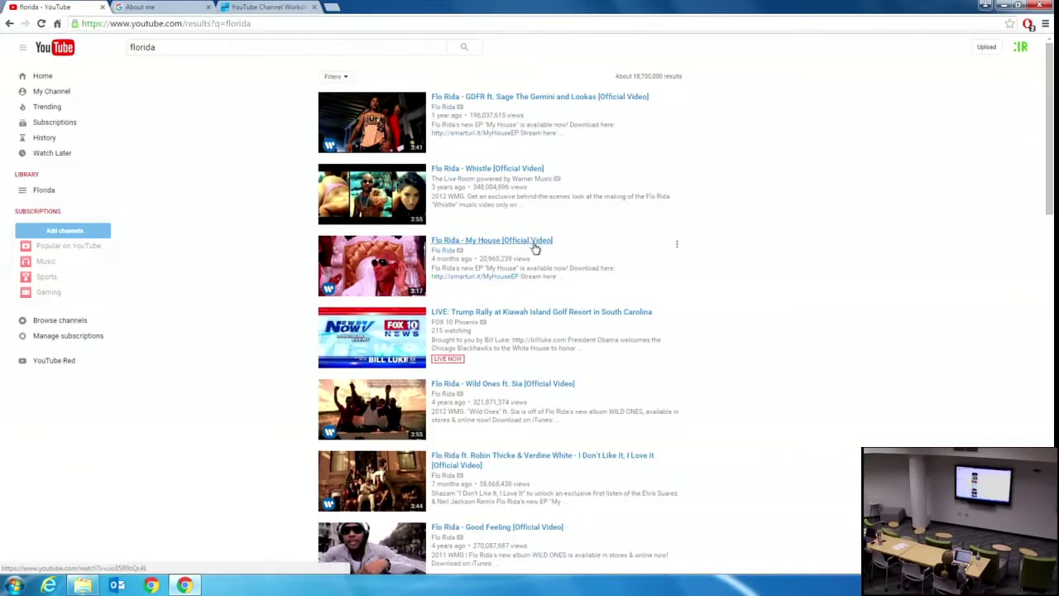
Step: Open the Signs You Grew Up In Florida video from the results, pause it and add it to the Florida playlist
scroll(537, 249, "down", 3)
scroll(540, 250, "down", 1)
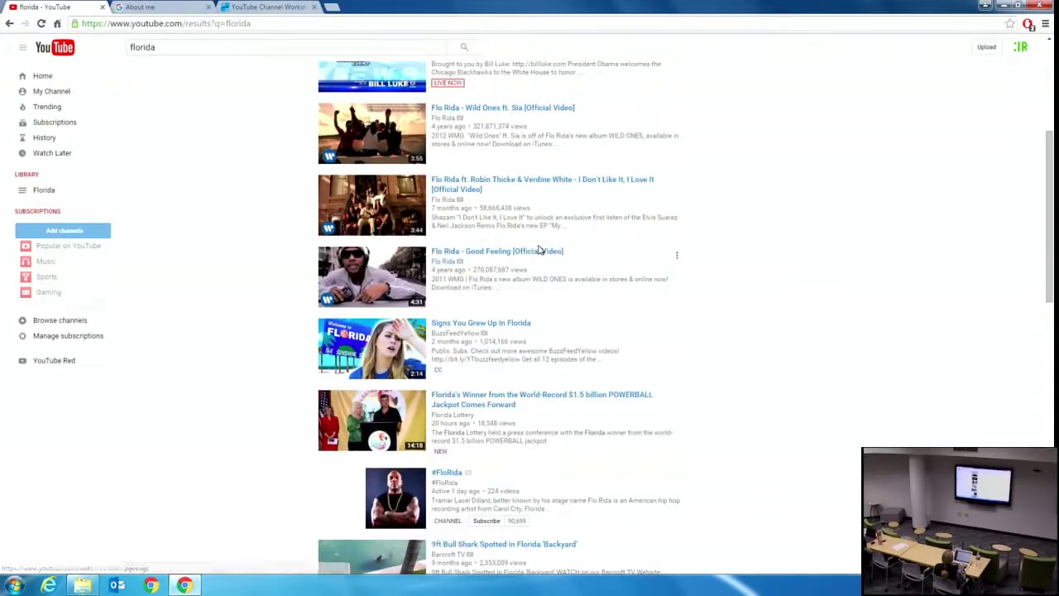
left_click(356, 348)
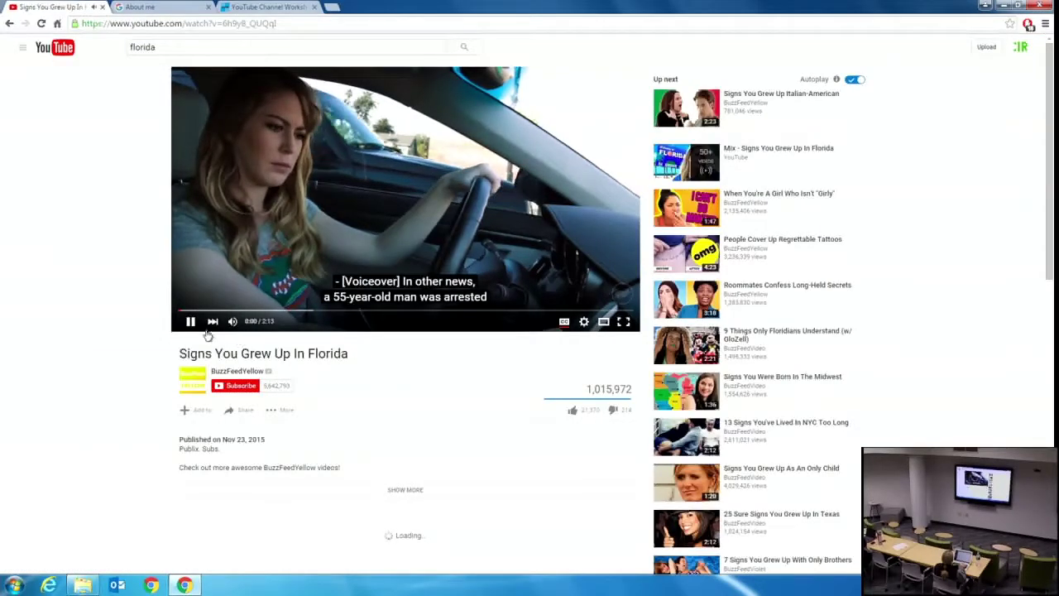
left_click(190, 322)
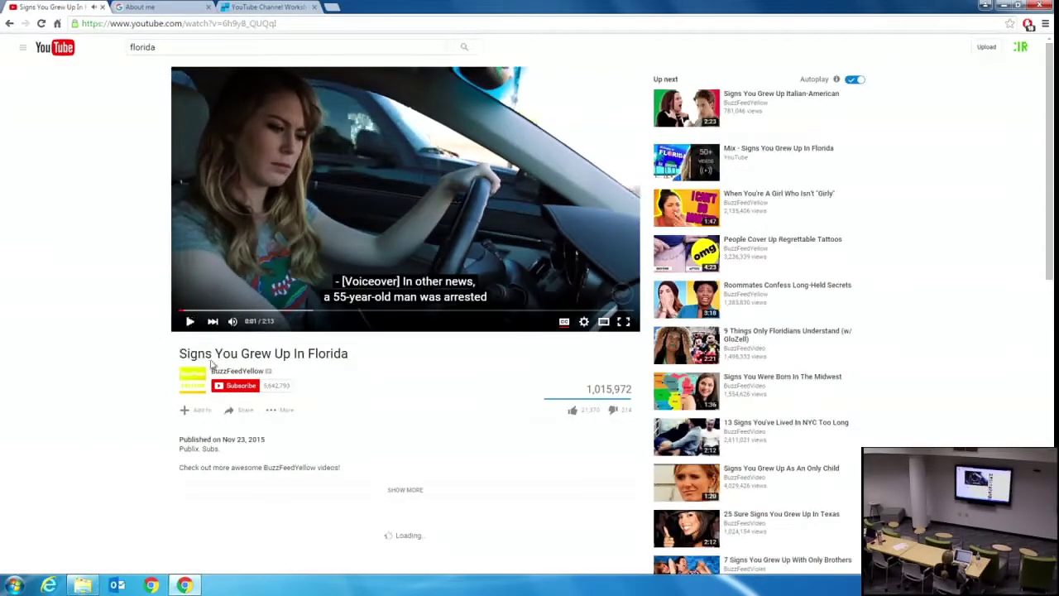
left_click(193, 412)
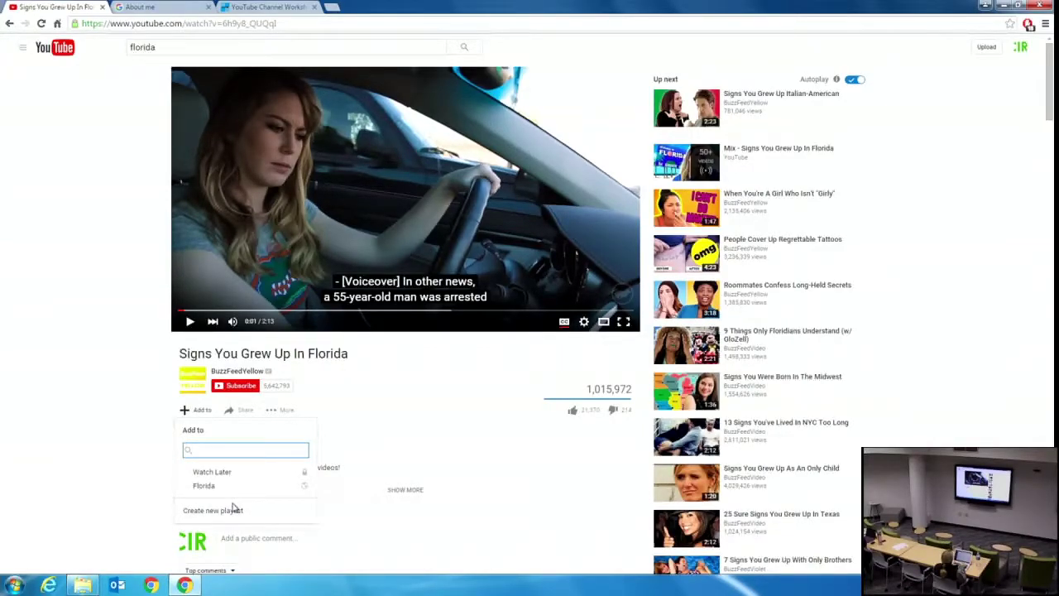
left_click(187, 489)
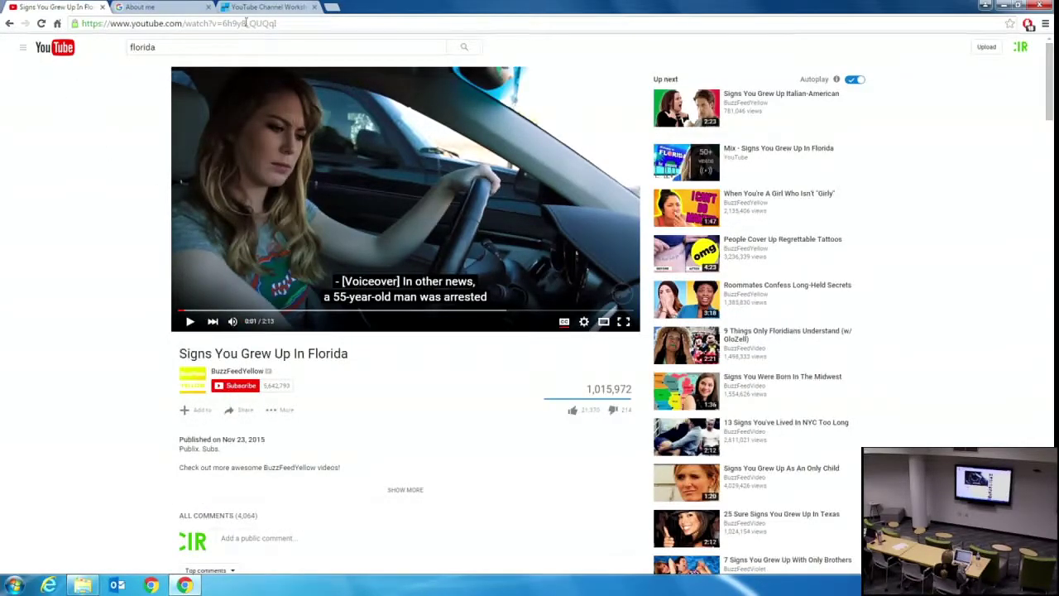
Step: Repeat the florida search and add the Florida Lottery video about the $1.5 billion POWERBALL jackpot winner to the Florida playlist
left_click(466, 48)
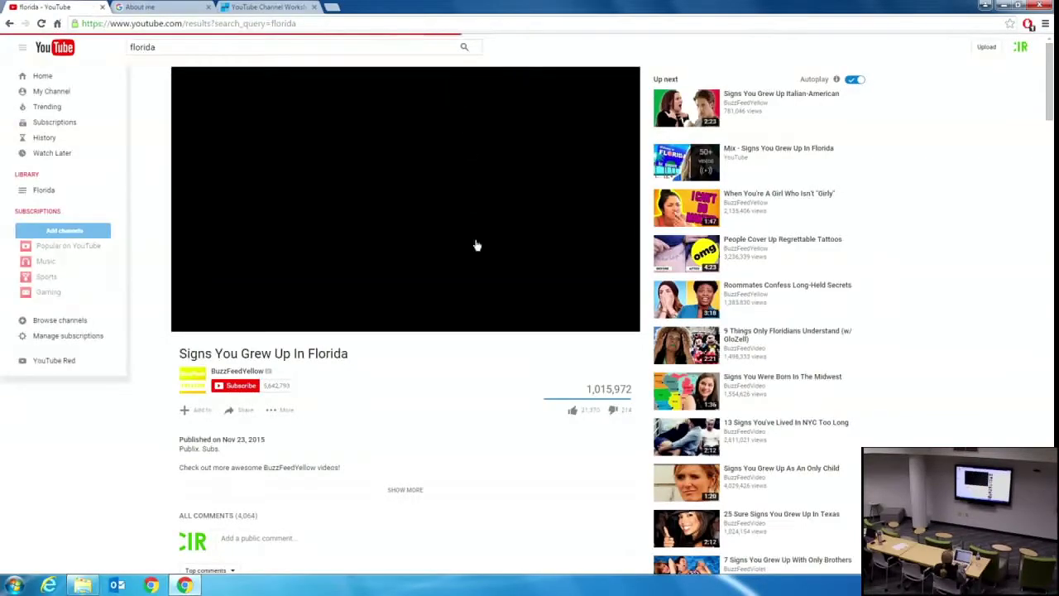
scroll(486, 375, "down", 3)
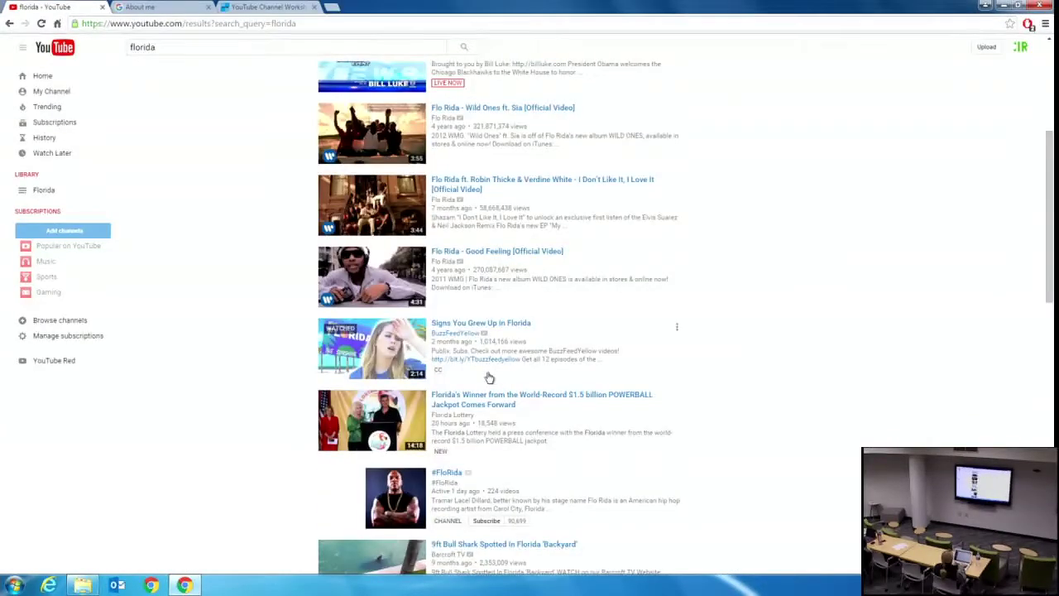
scroll(488, 375, "down", 2)
left_click(369, 249)
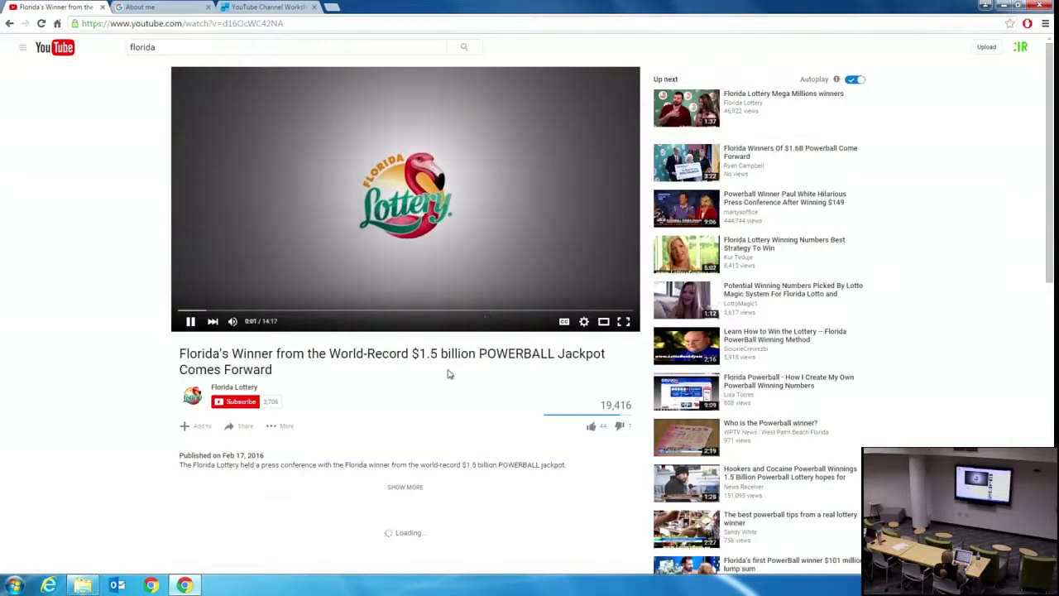
left_click(203, 427)
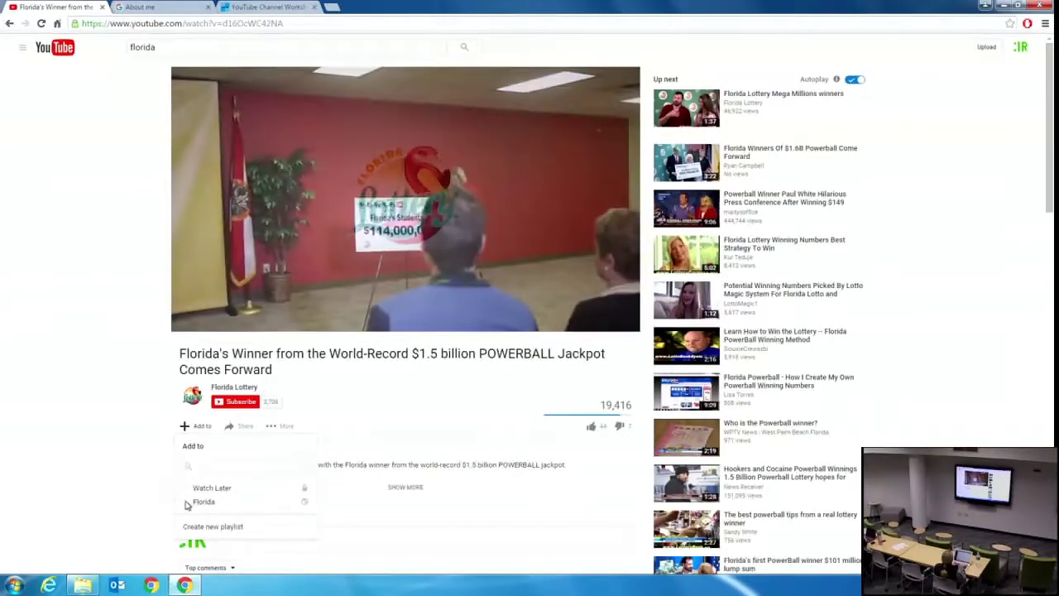
left_click(193, 502)
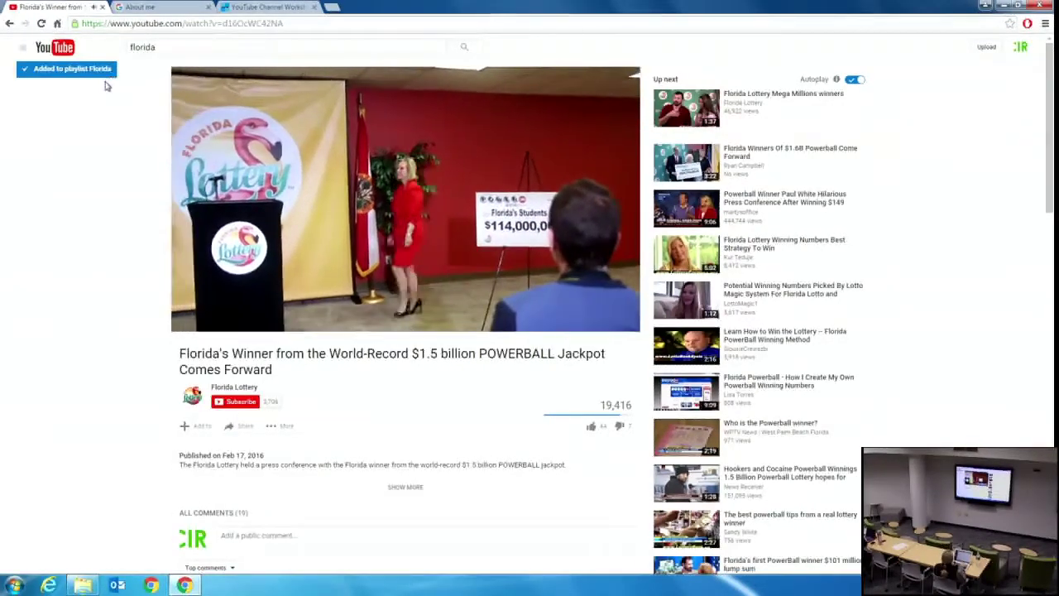
Step: Return to the channel and check the Florida playlist among its created playlists
left_click(54, 48)
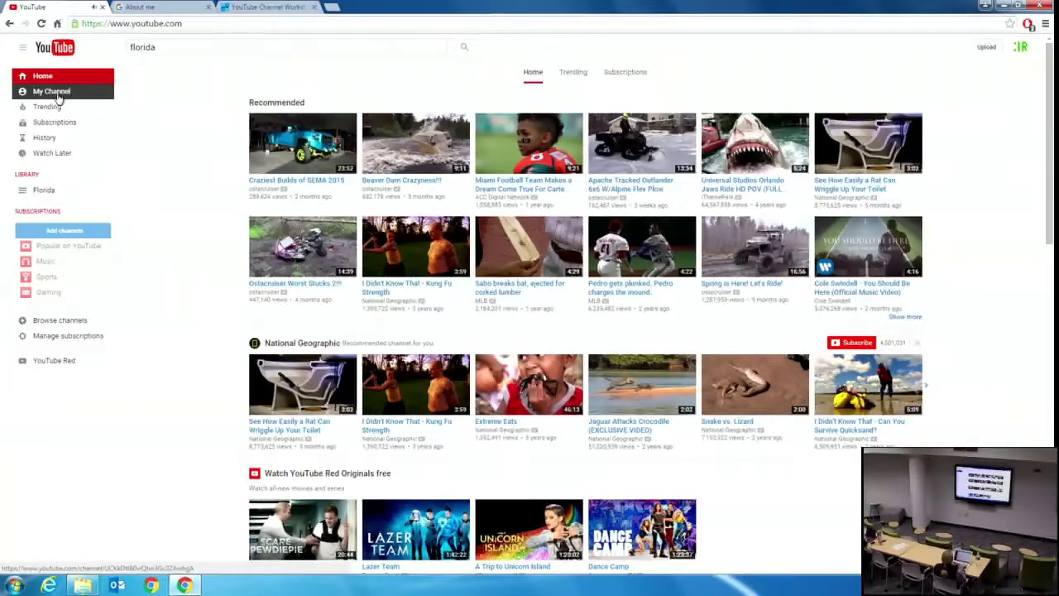
left_click(58, 96)
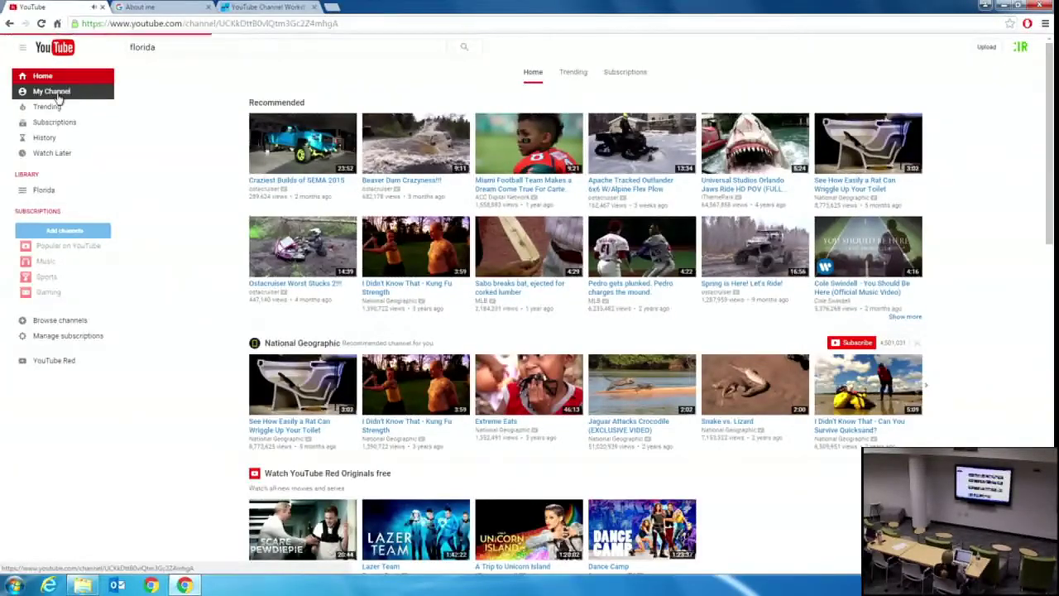
left_click(332, 252)
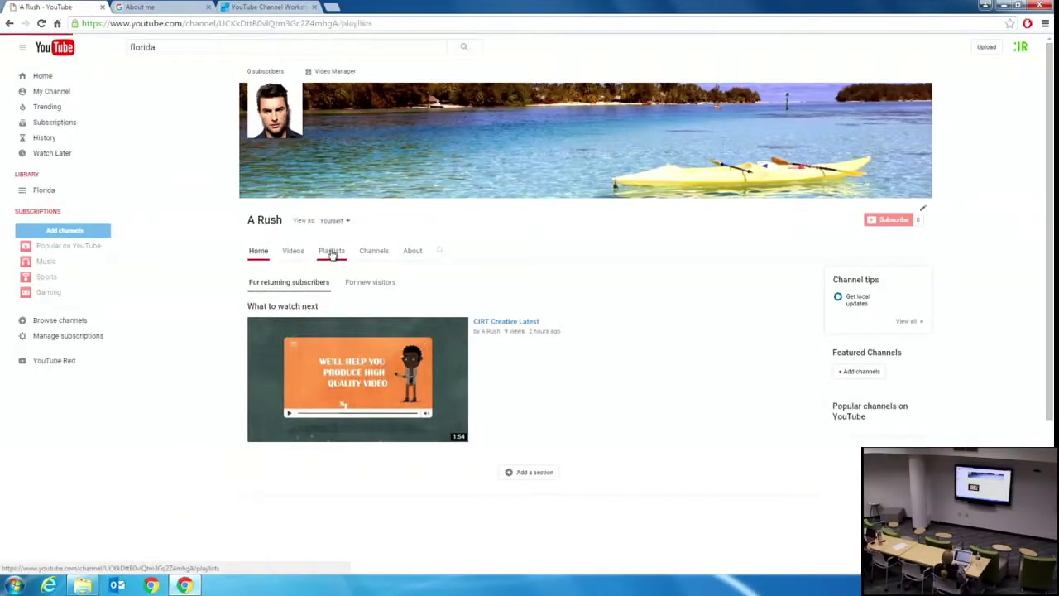
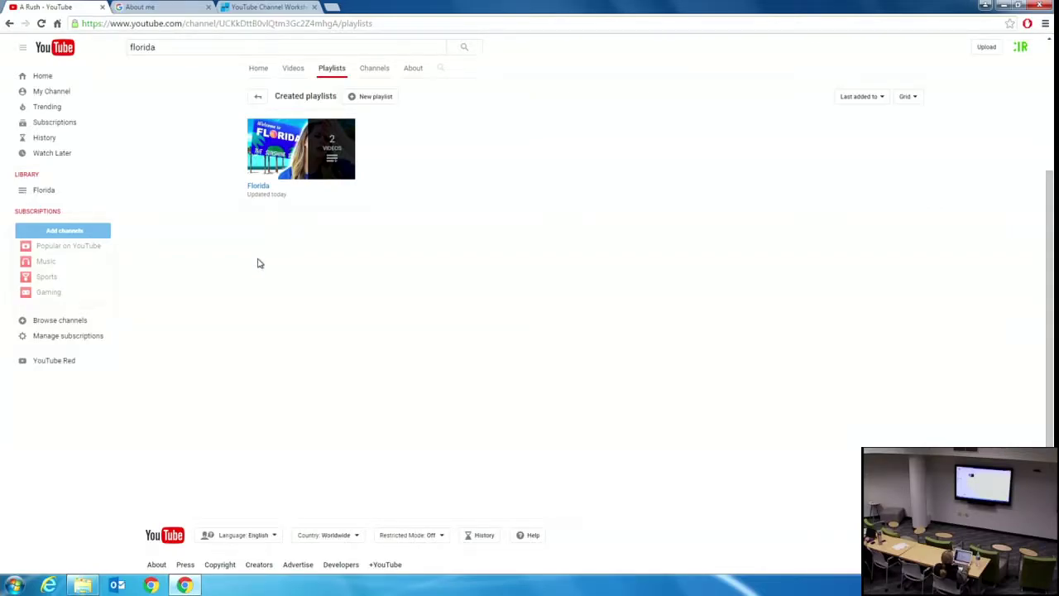
Step: Preview the channel's home page as a new visitor, and return to the owner's view
left_click(75, 94)
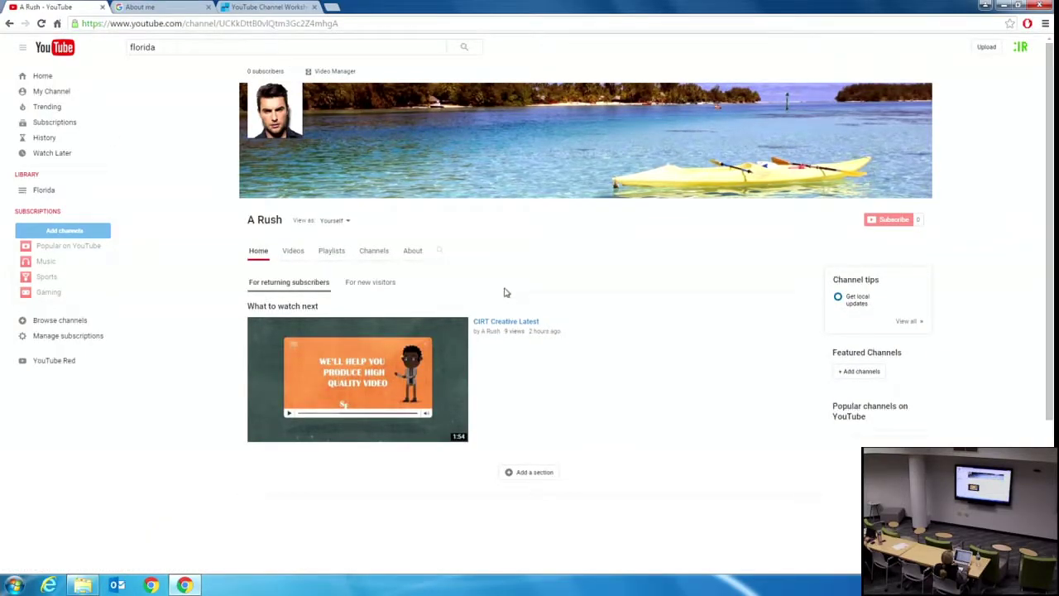
left_click(339, 221)
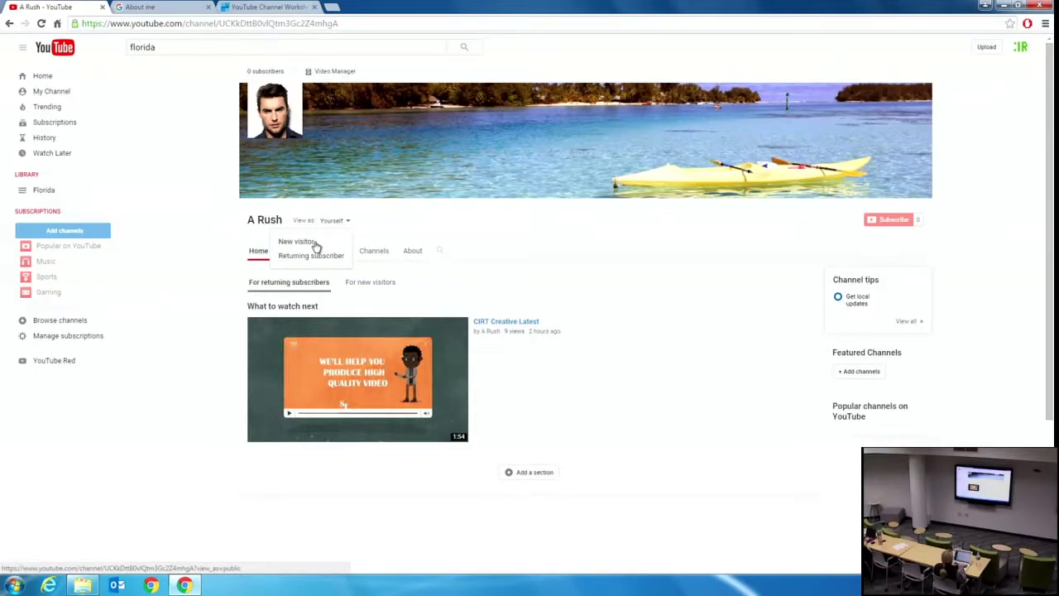
left_click(318, 243)
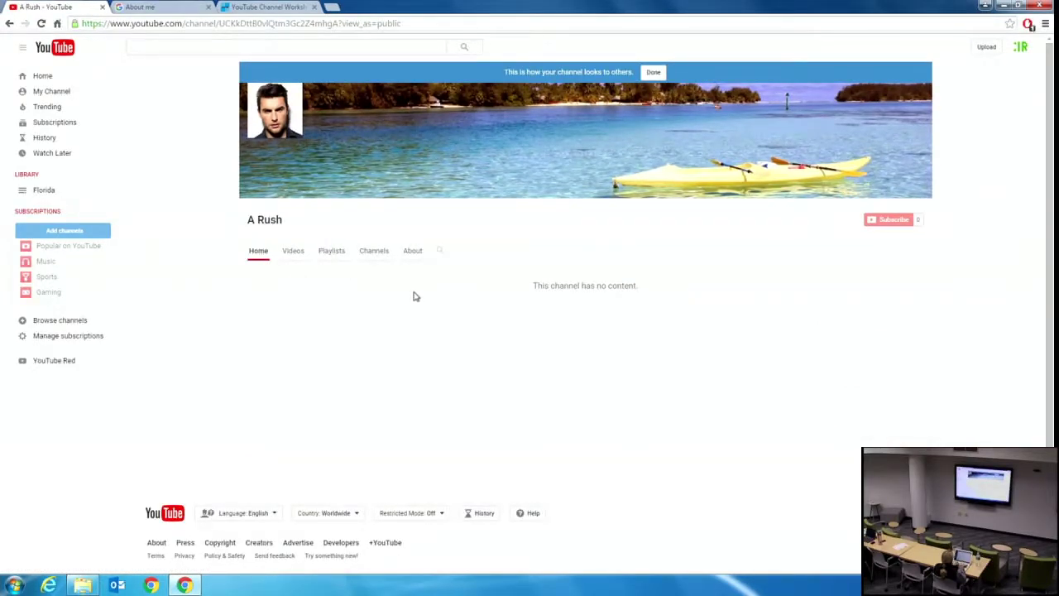
left_click(655, 73)
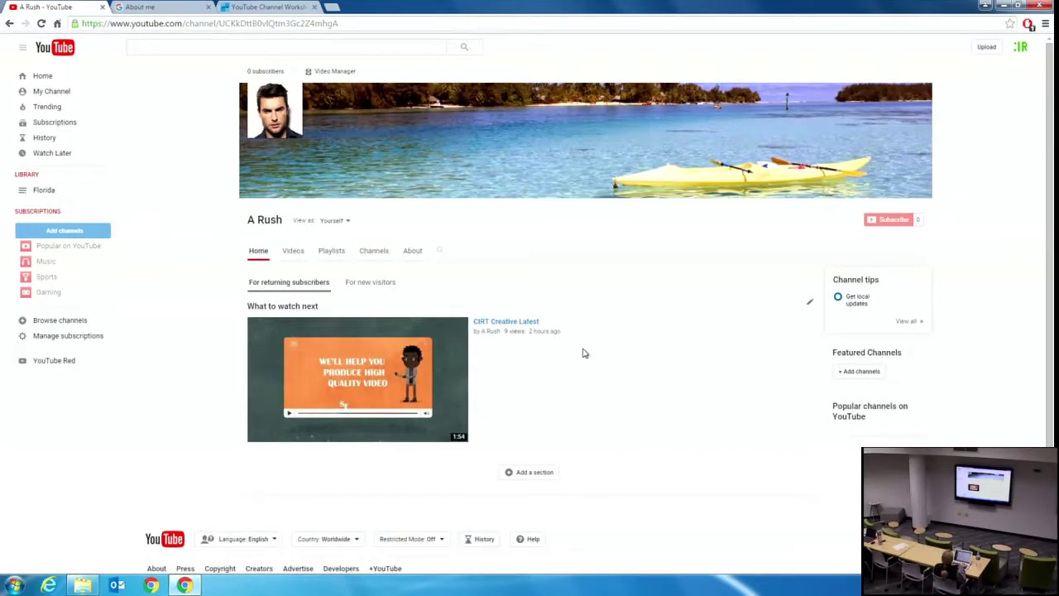
Step: Add a section showing Uploads in a horizontal row to the channel's home page
left_click(529, 472)
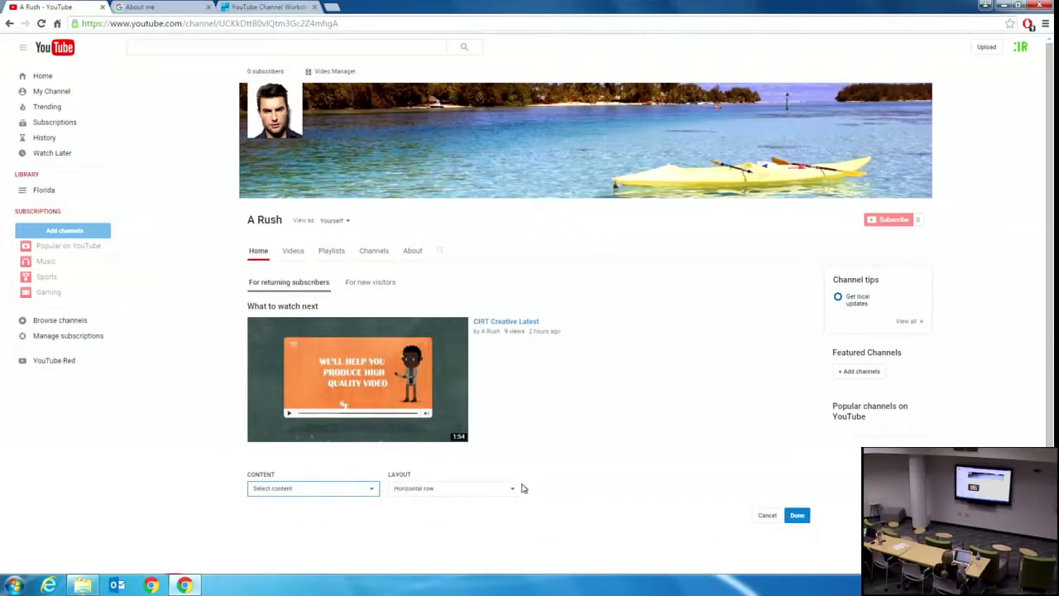
left_click(347, 492)
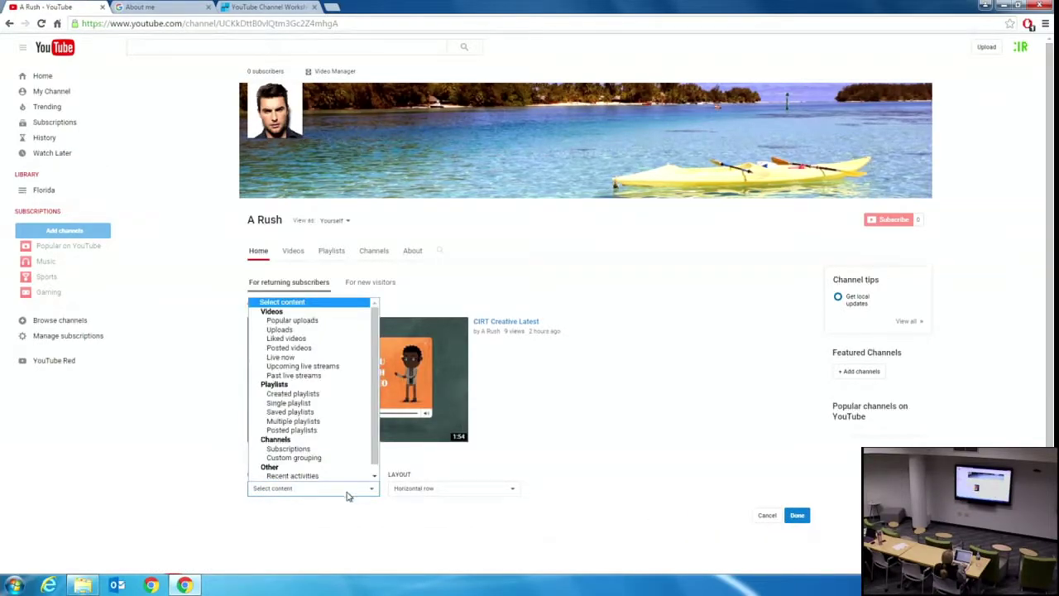
left_click(306, 331)
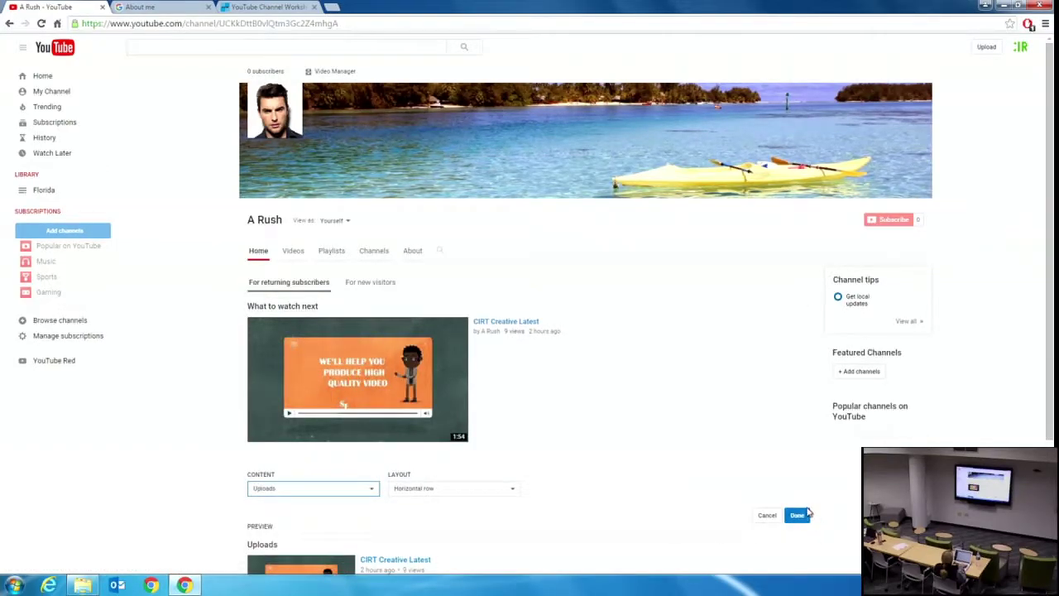
left_click(807, 513)
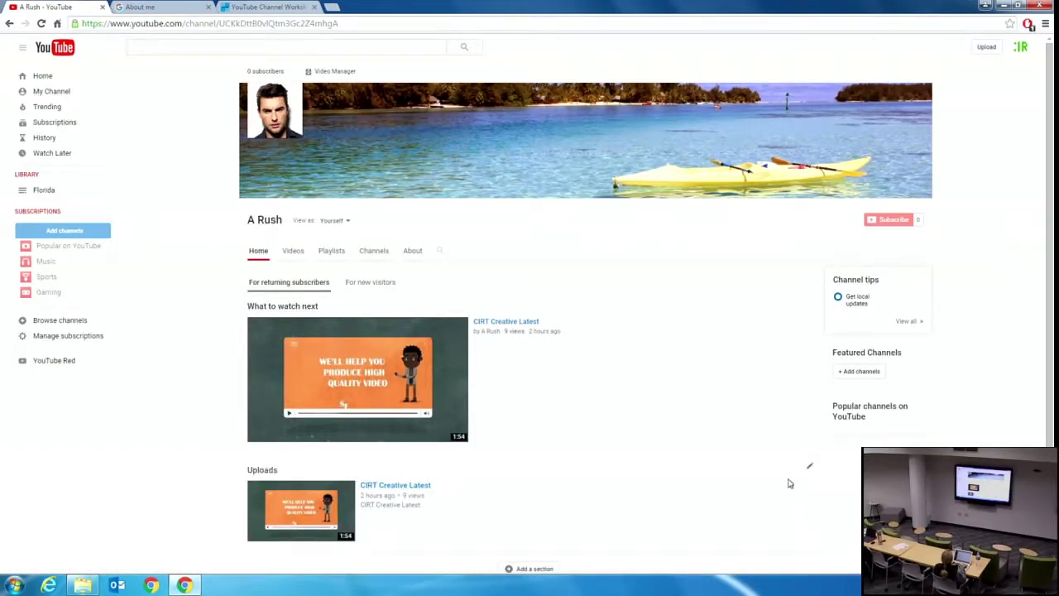
scroll(599, 452, "down", 2)
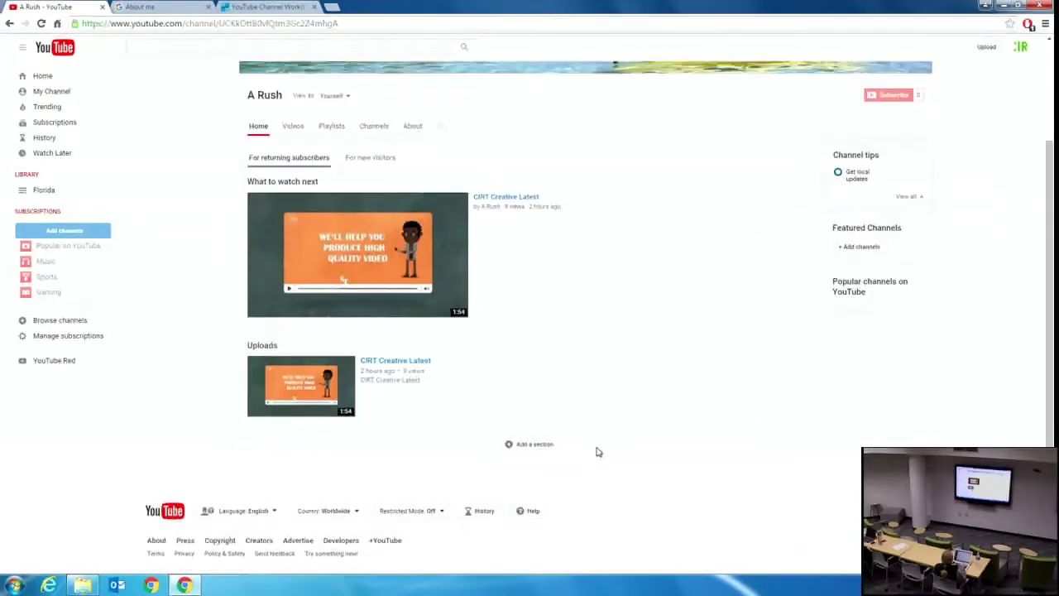
scroll(623, 435, "up", 2)
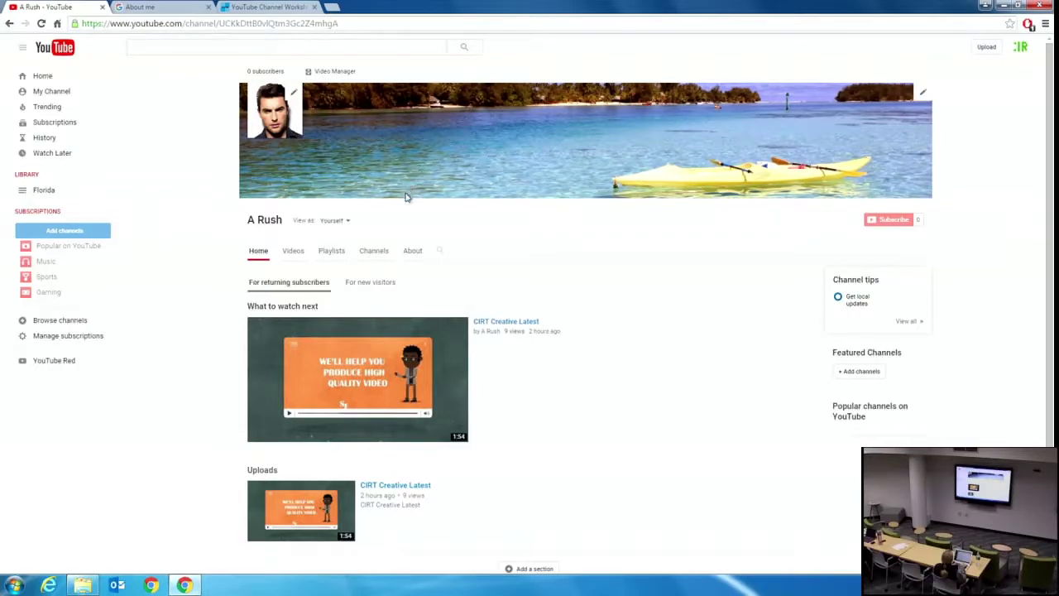
Step: Check how the new Uploads section looks to a new visitor, and return to the owner's view
left_click(337, 221)
left_click(321, 244)
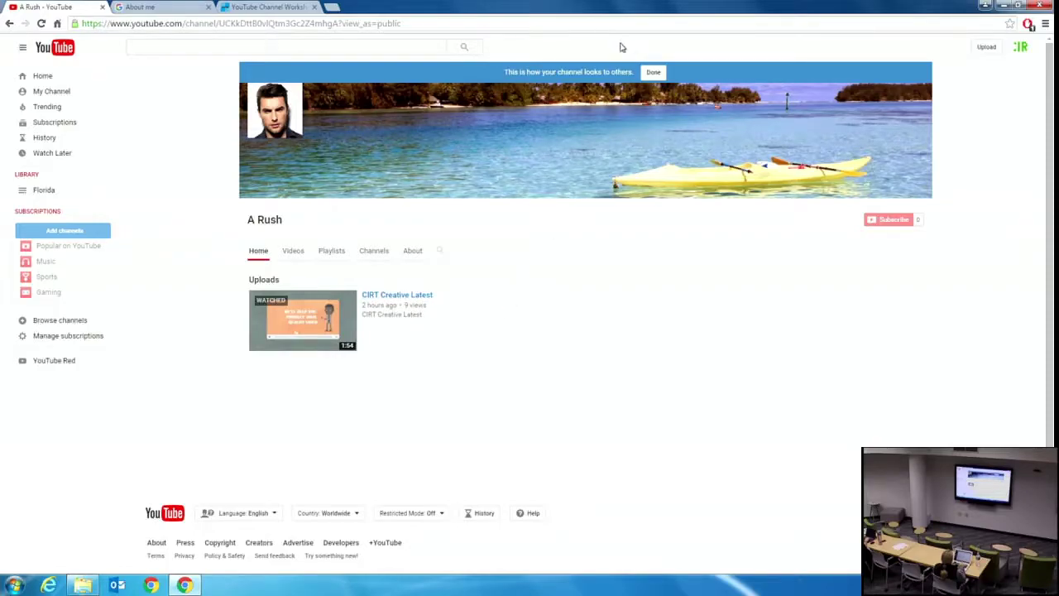
left_click(653, 74)
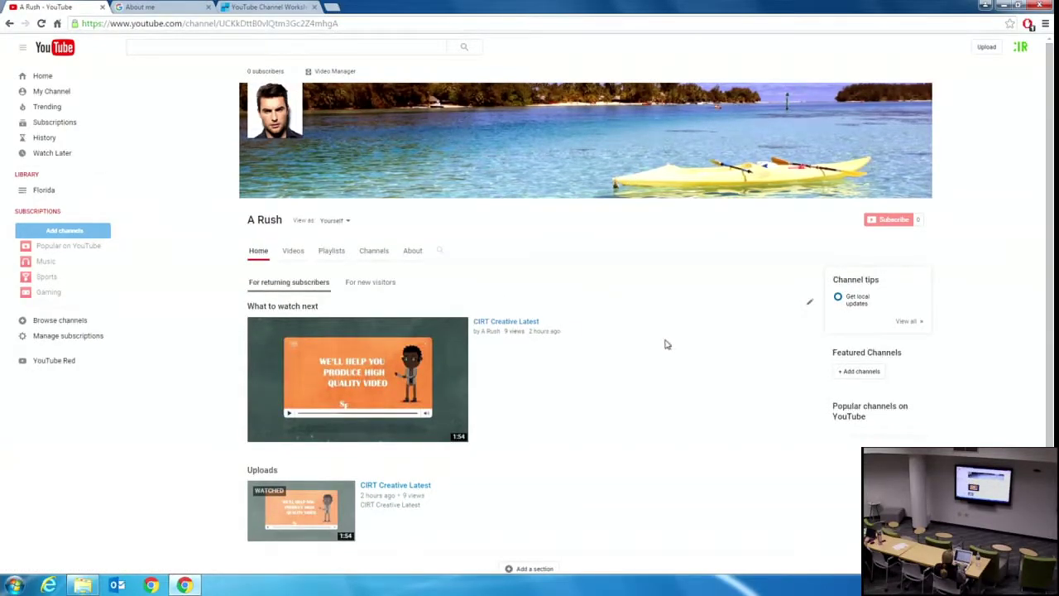
Step: Add a section showing Created playlists in a horizontal row to the channel's home page
left_click(547, 570)
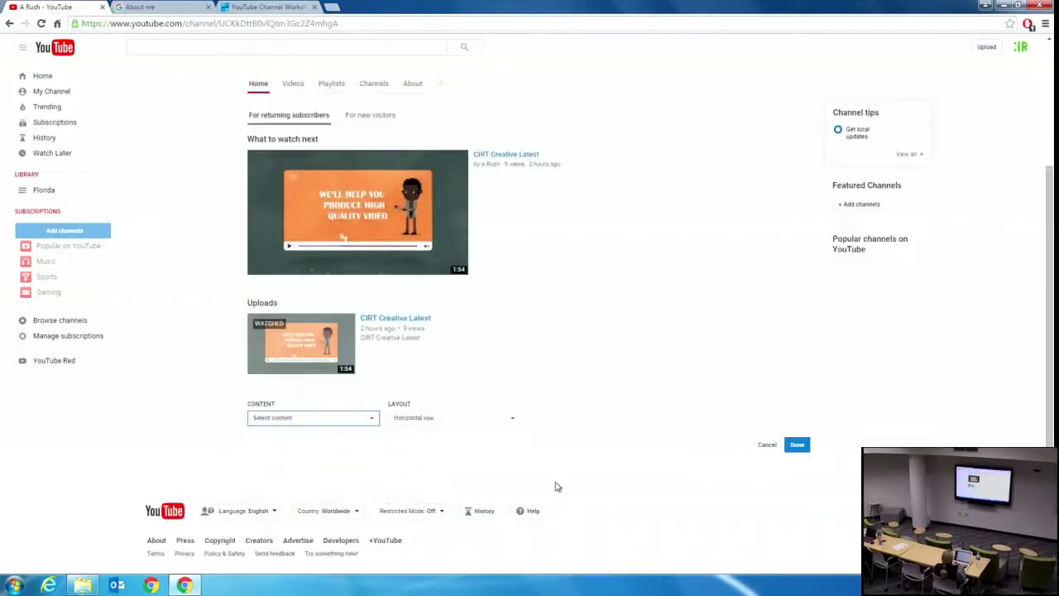
left_click(319, 418)
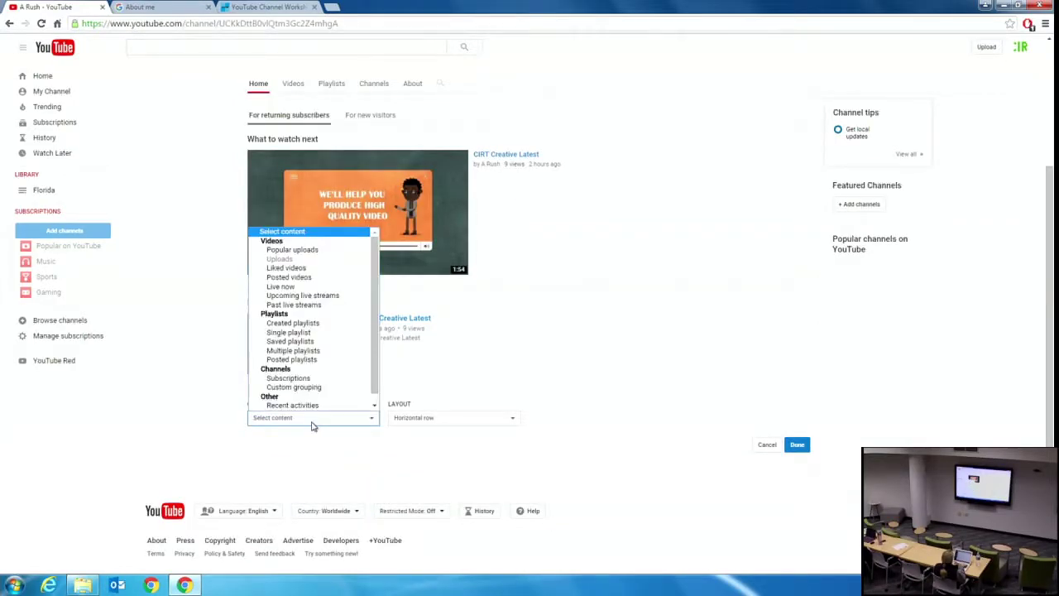
left_click(302, 325)
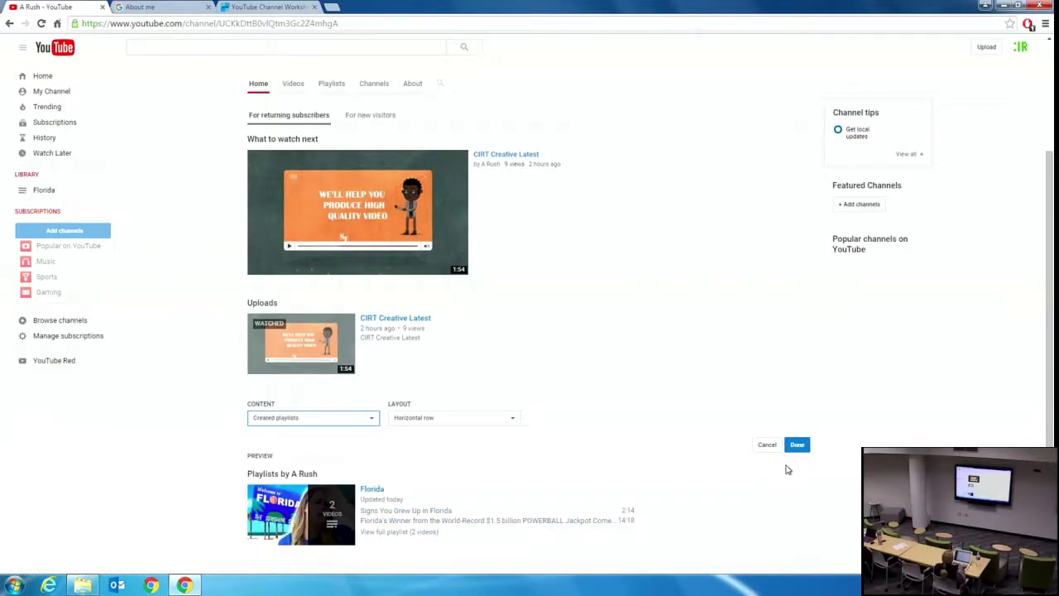
left_click(799, 445)
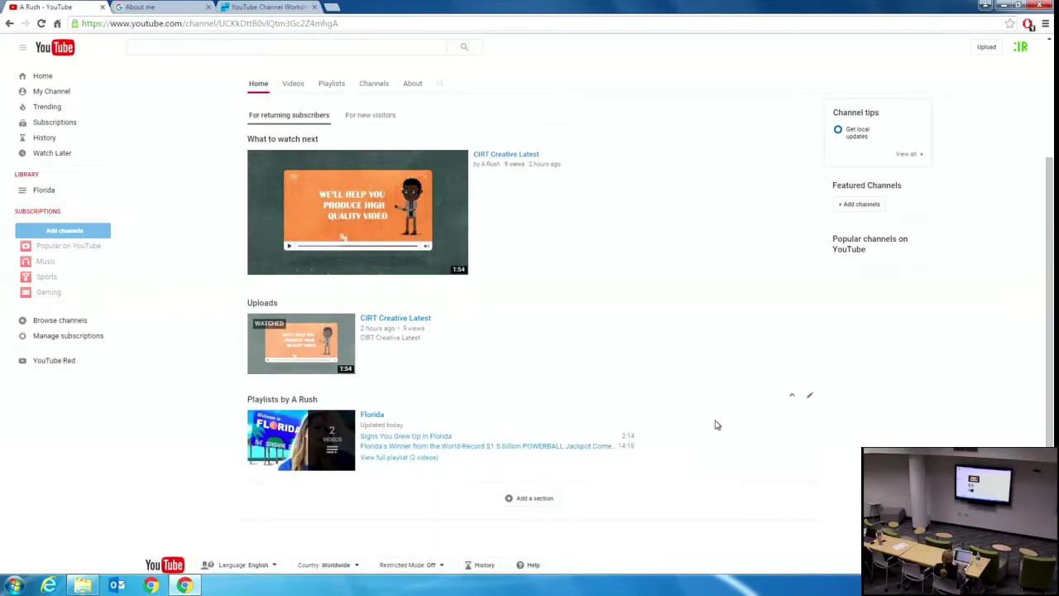
Step: Preview the home page with its playlists section as a new visitor, and return to the owner's view
scroll(591, 354, "down", 1)
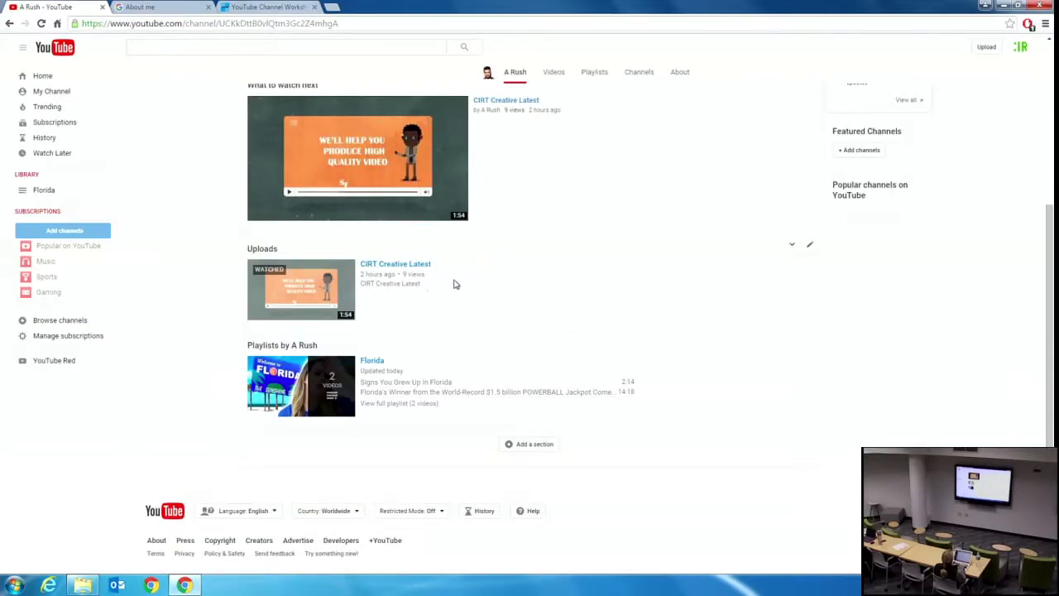
scroll(454, 284, "up", 1)
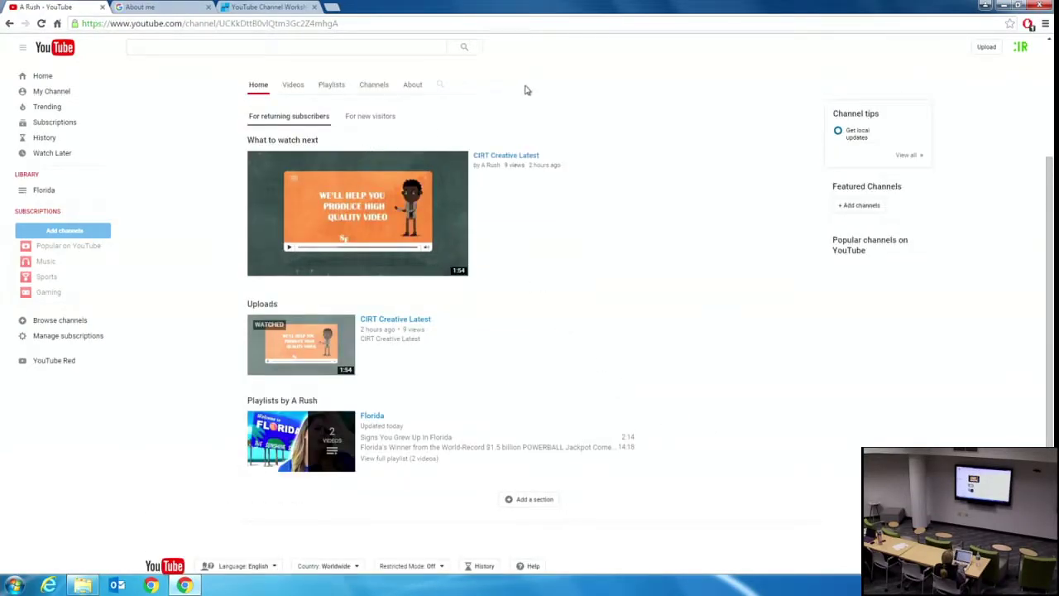
scroll(524, 91, "down", 1)
scroll(536, 108, "up", 4)
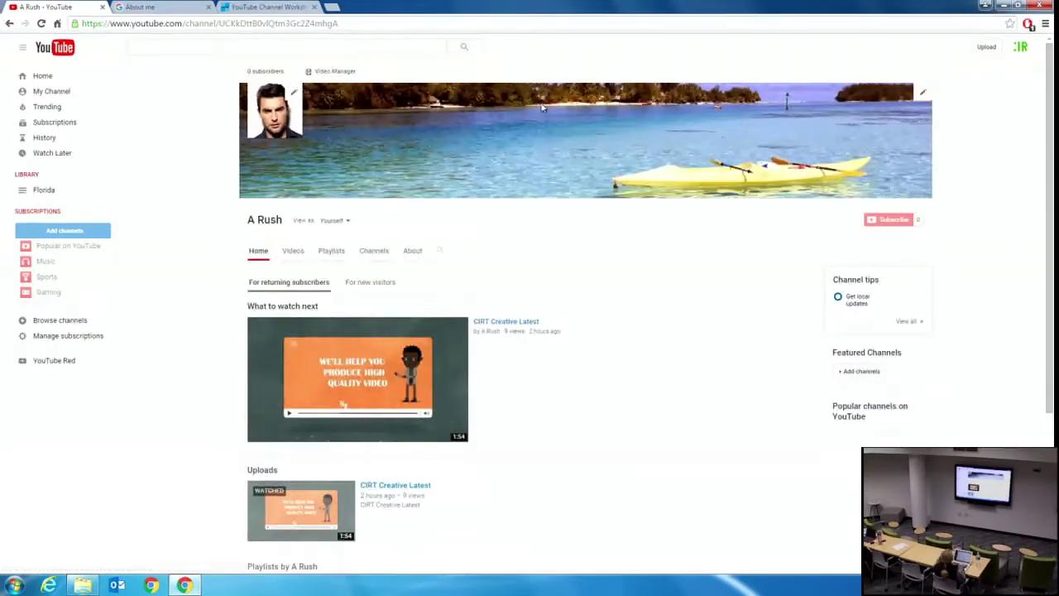
left_click(339, 224)
left_click(304, 240)
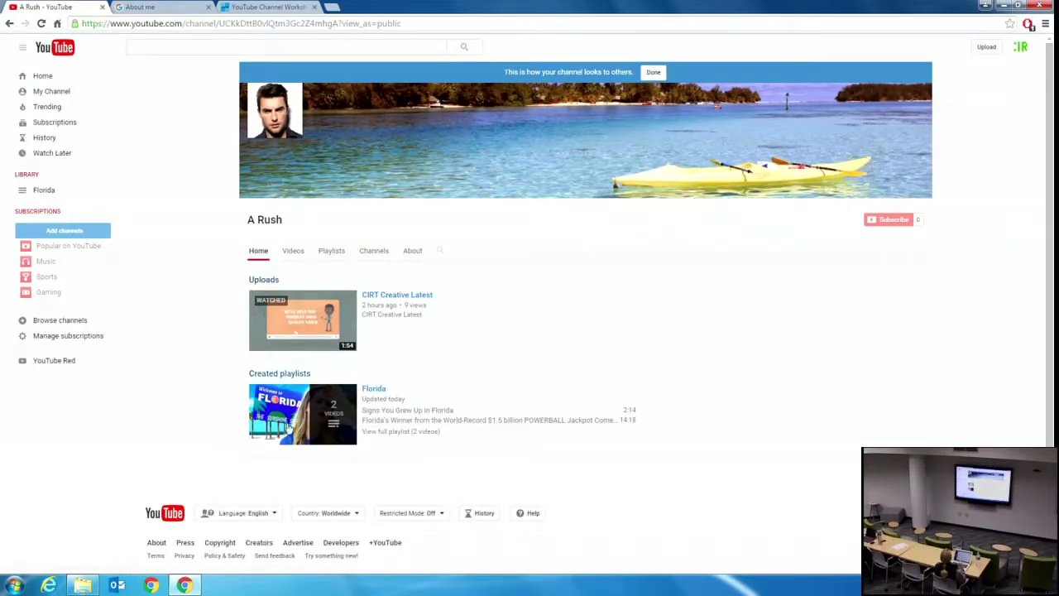
left_click(654, 72)
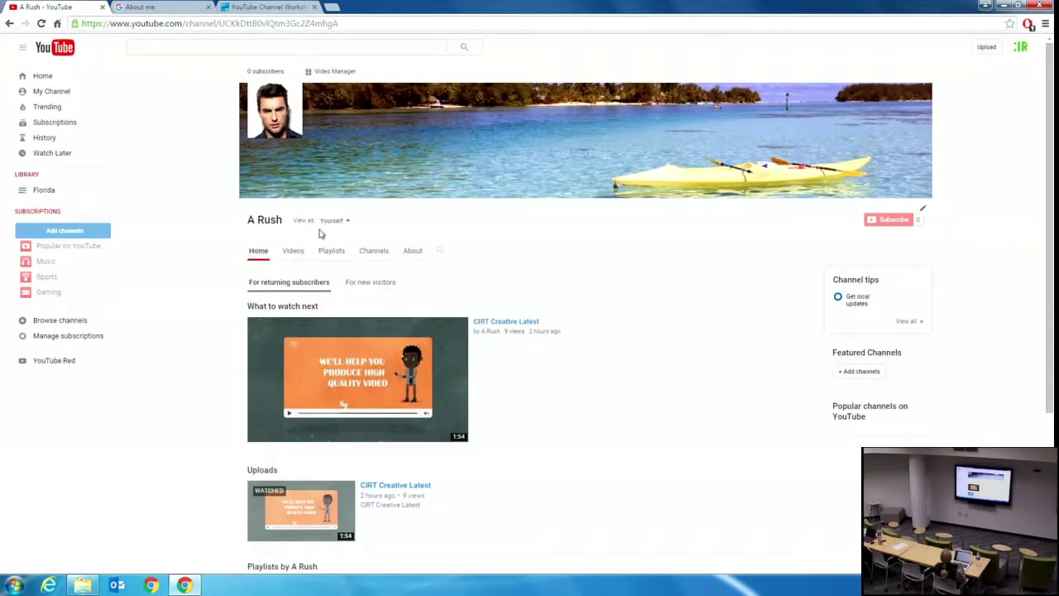
Step: Preview the channel's home page as a returning subscriber, and go back to the owner's view
left_click(328, 222)
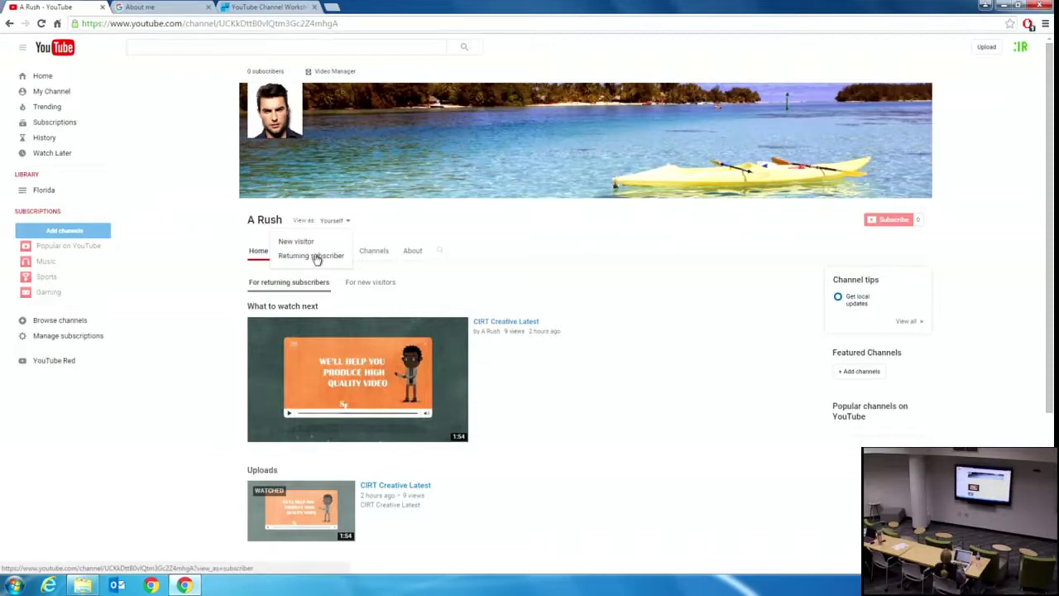
left_click(316, 258)
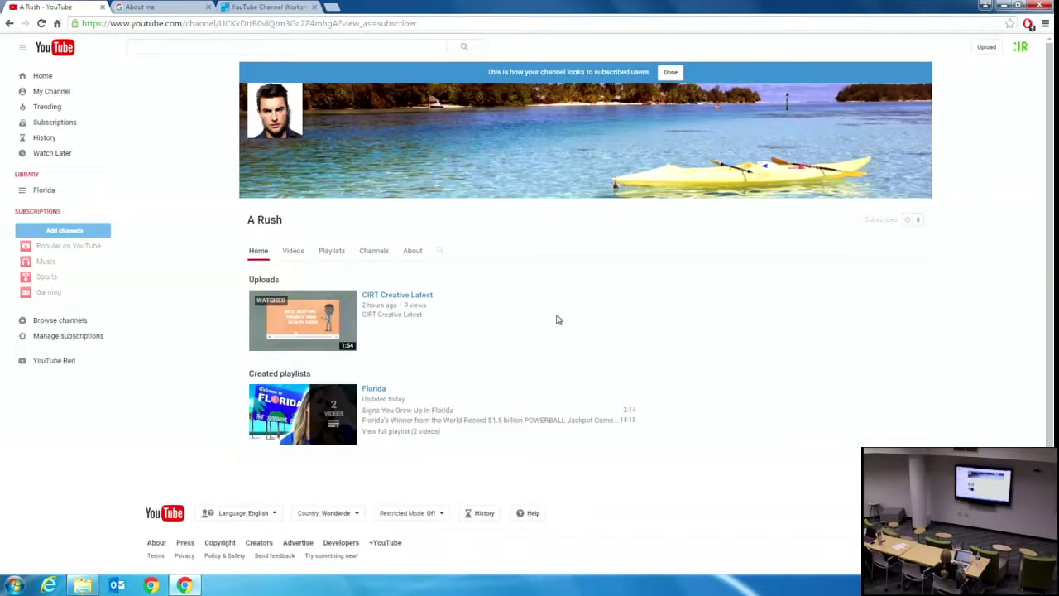
left_click(670, 73)
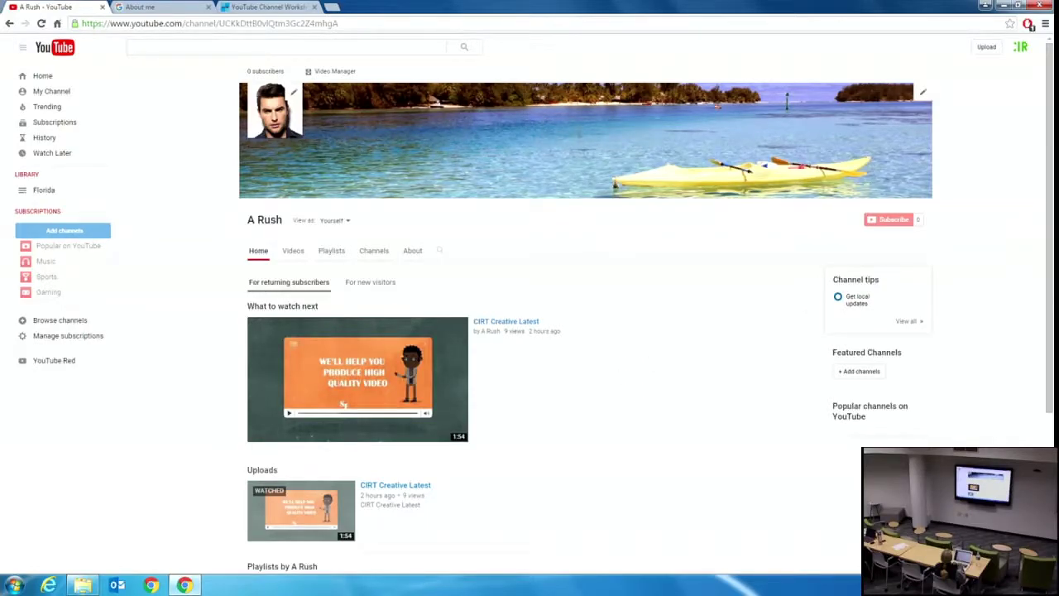
left_click(923, 92)
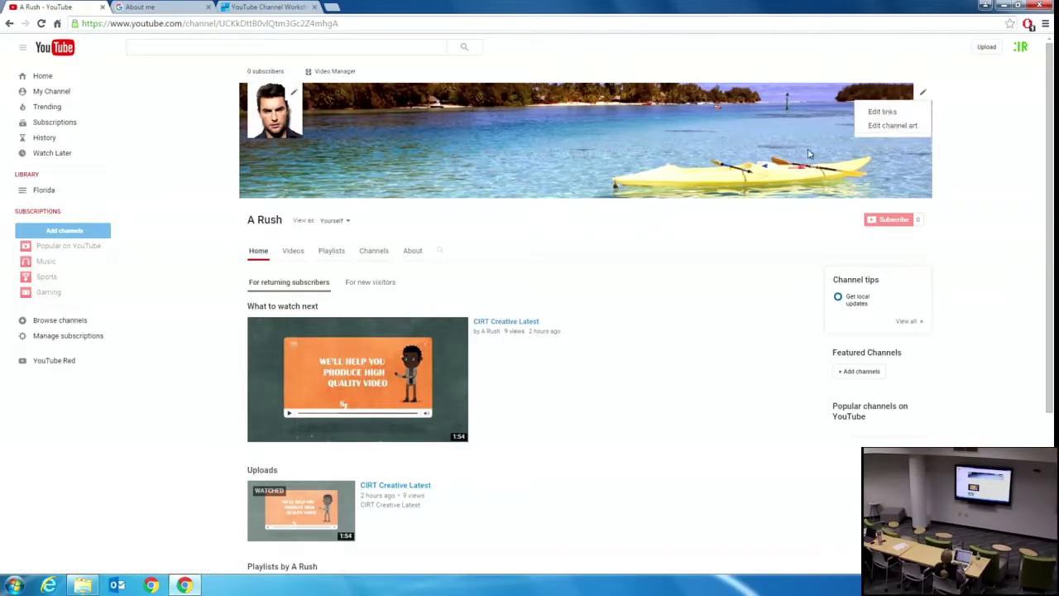
left_click(880, 114)
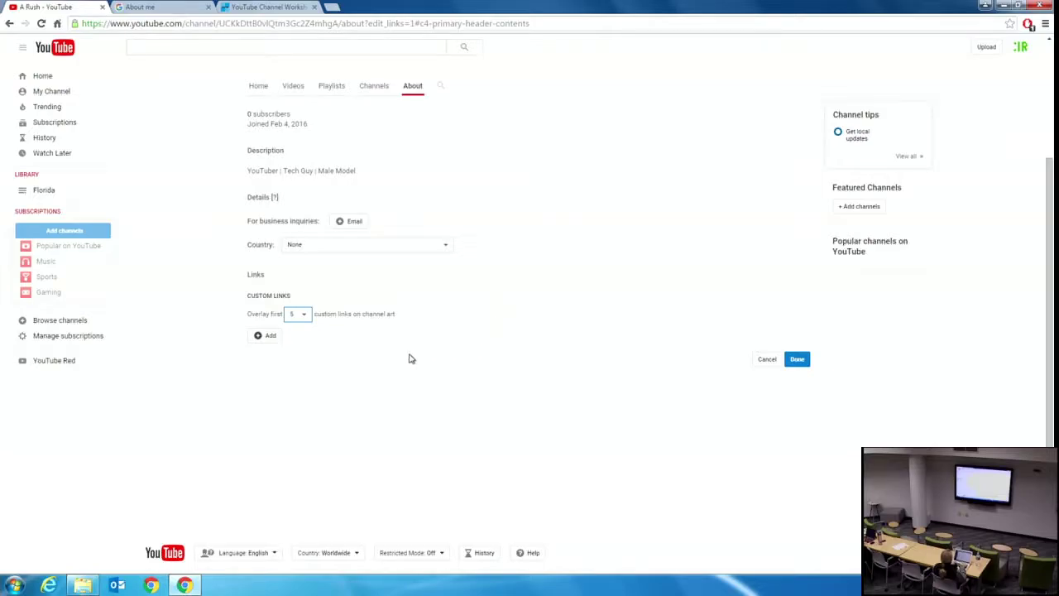
left_click(265, 336)
left_click(286, 337)
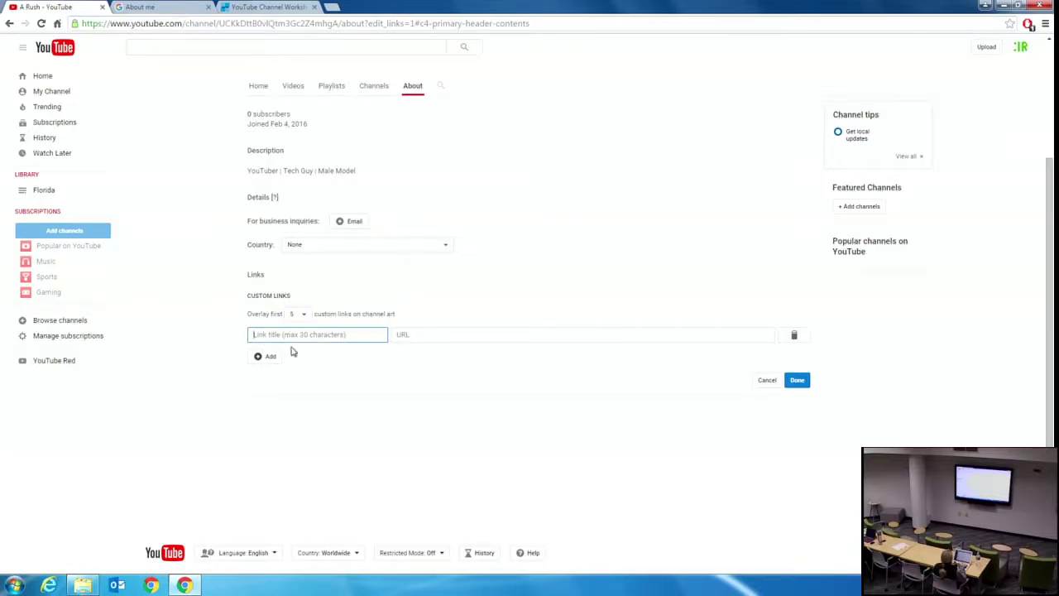
type("CIRT")
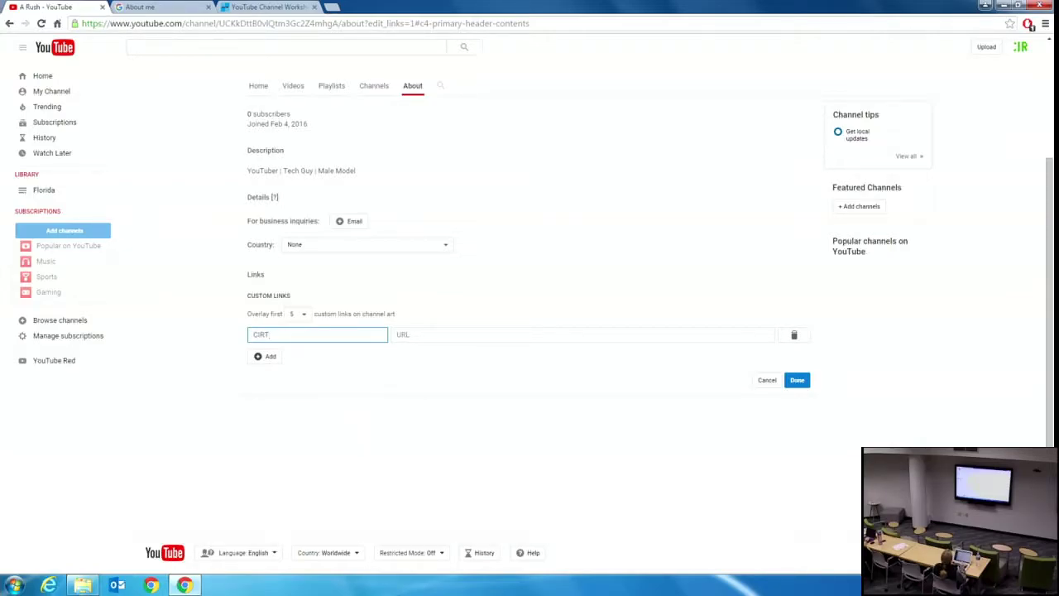
left_click(467, 335)
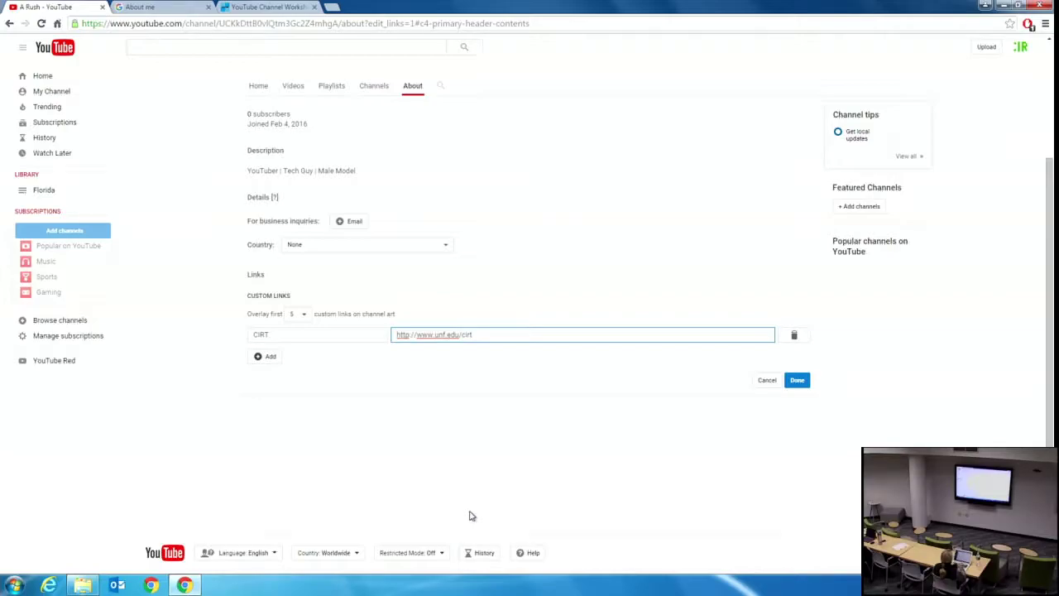
left_click(796, 381)
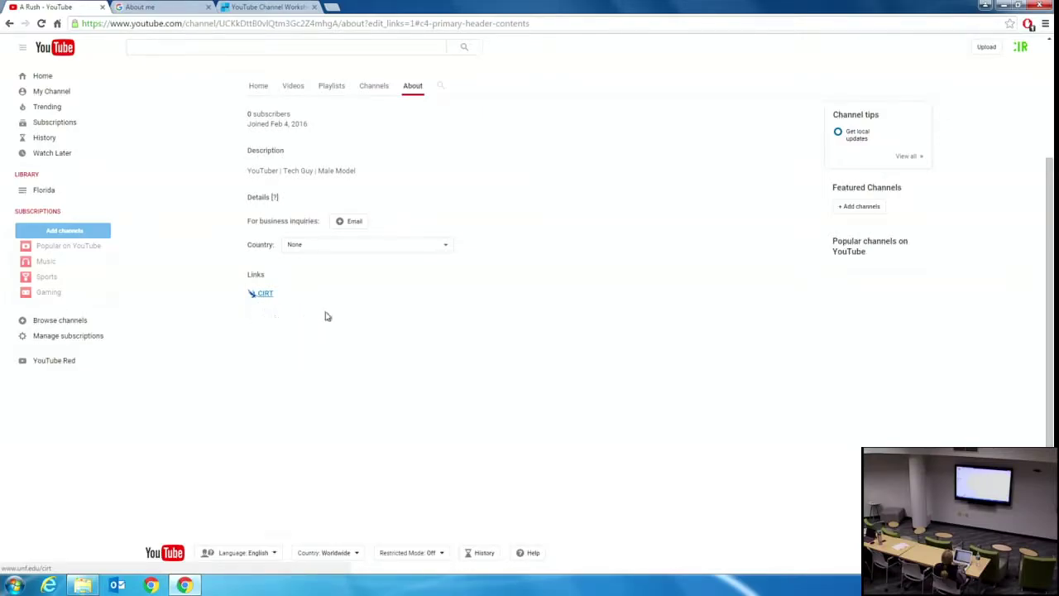
scroll(406, 294, "up", 3)
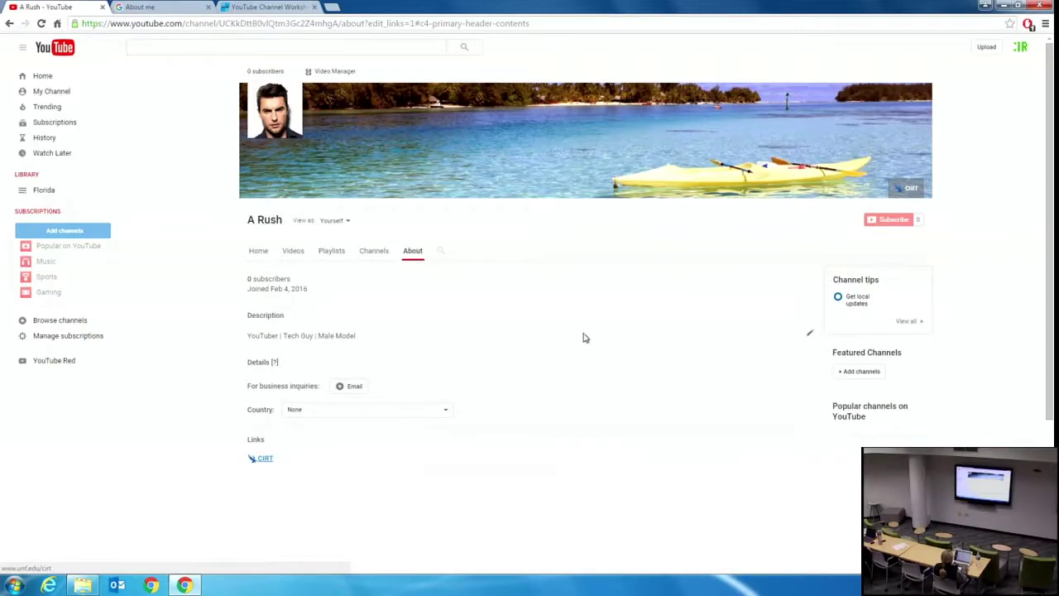
Step: Look at the form for adding featured channels, and close it without adding any
left_click(869, 372)
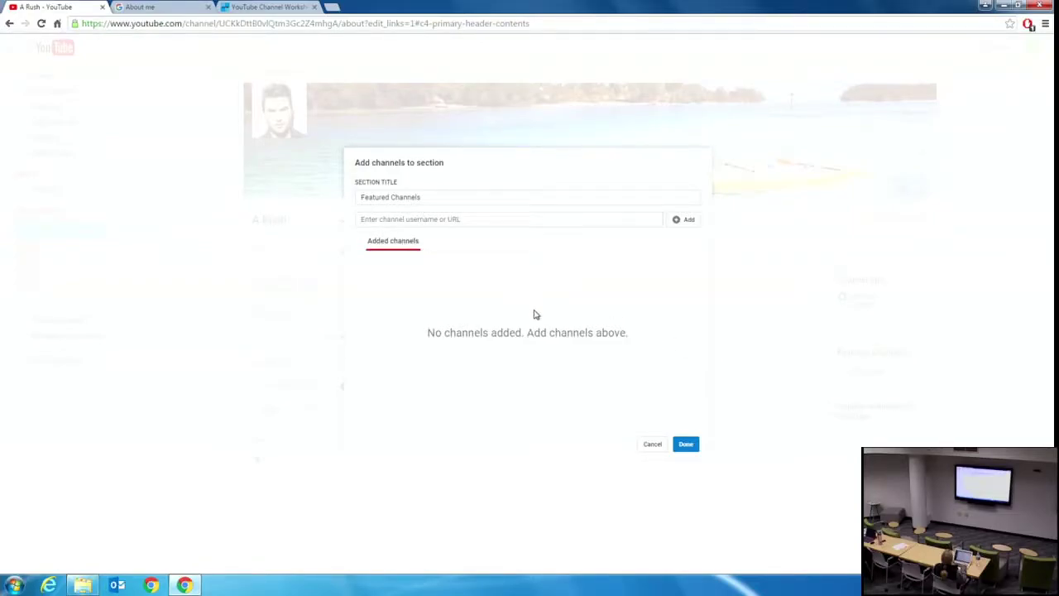
left_click(651, 447)
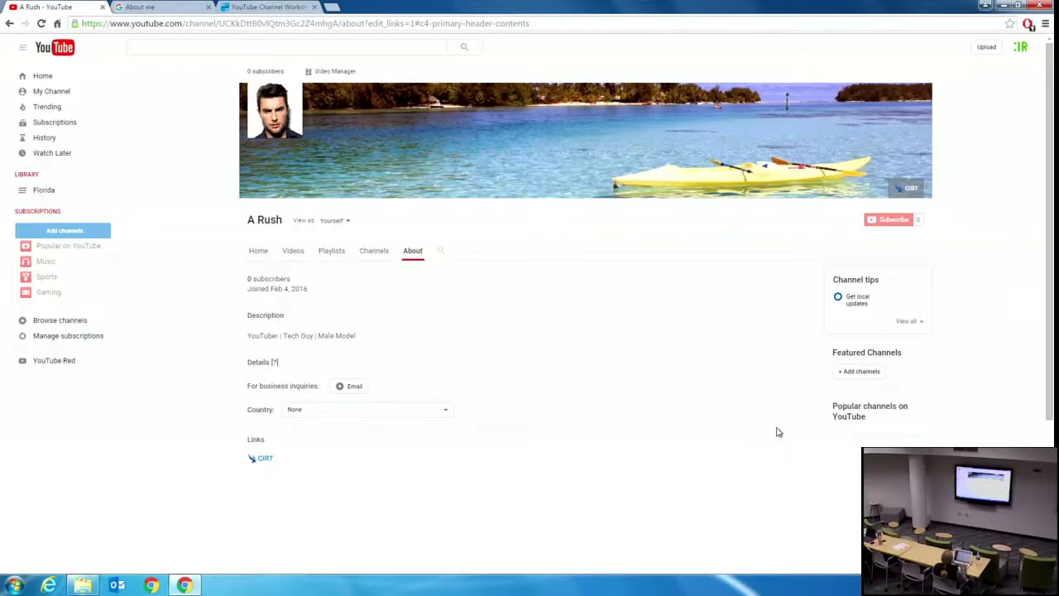
scroll(628, 354, "down", 3)
scroll(629, 350, "up", 3)
Step: Return to the channel's home page and review its list of uploaded videos as the owner
left_click(61, 96)
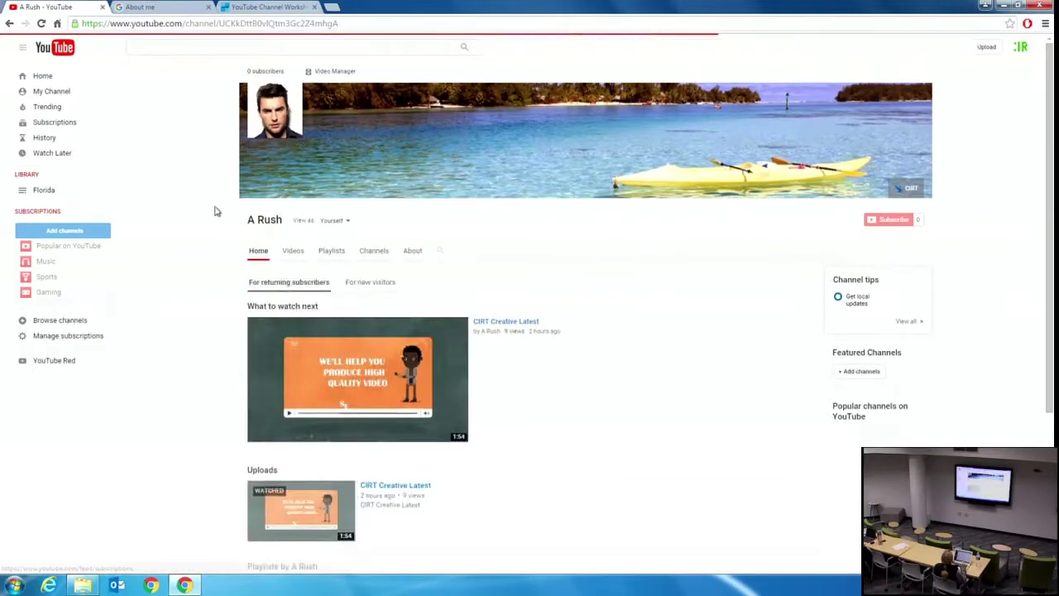
left_click(293, 252)
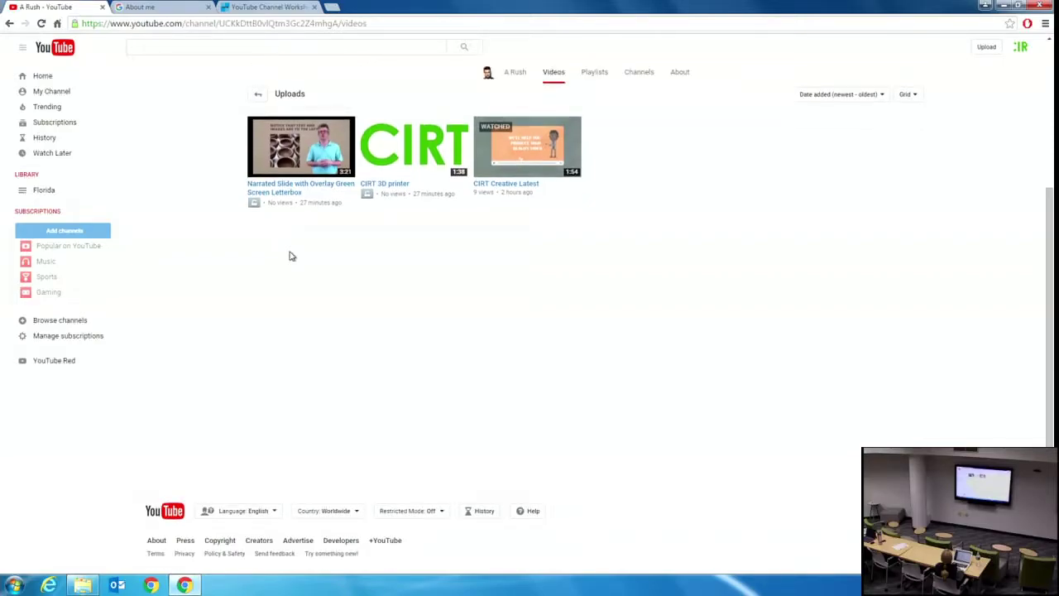
scroll(290, 255, "up", 3)
Step: Preview the channel's videos, playlists and featured channels pages as a new visitor
left_click(344, 224)
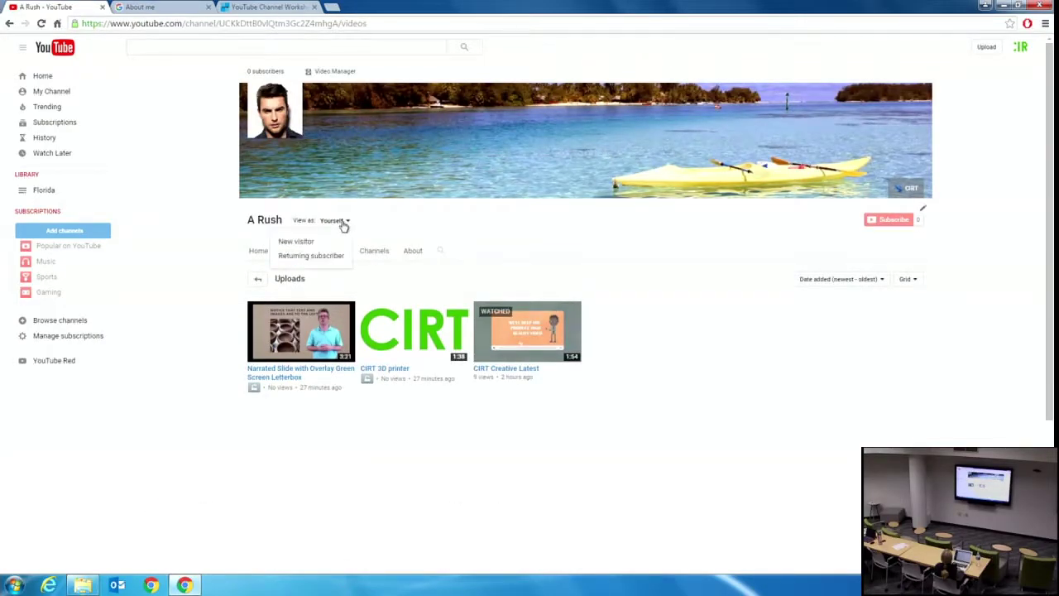
left_click(298, 243)
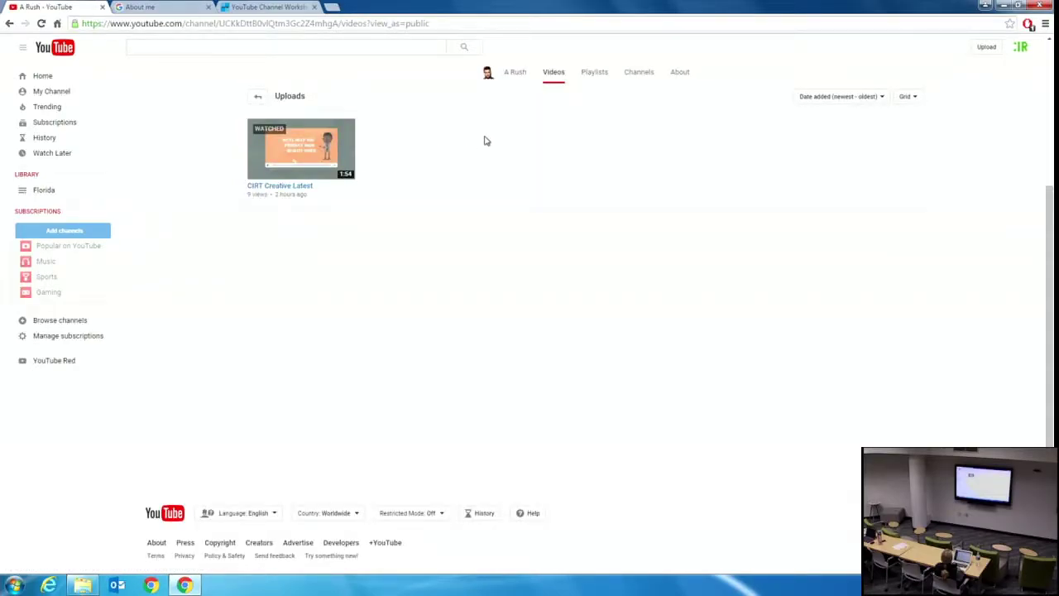
left_click(594, 72)
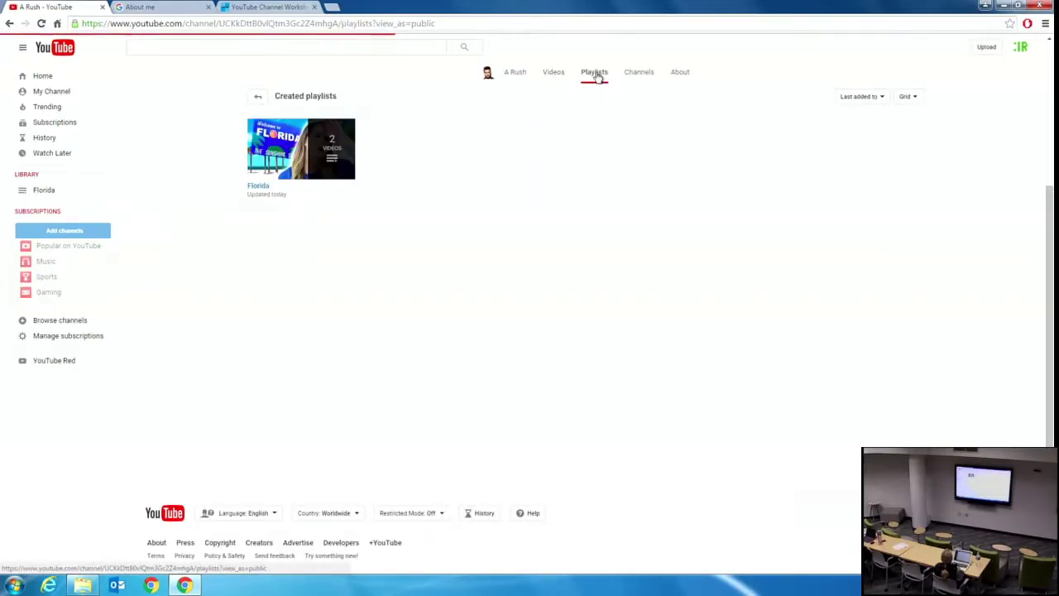
left_click(637, 72)
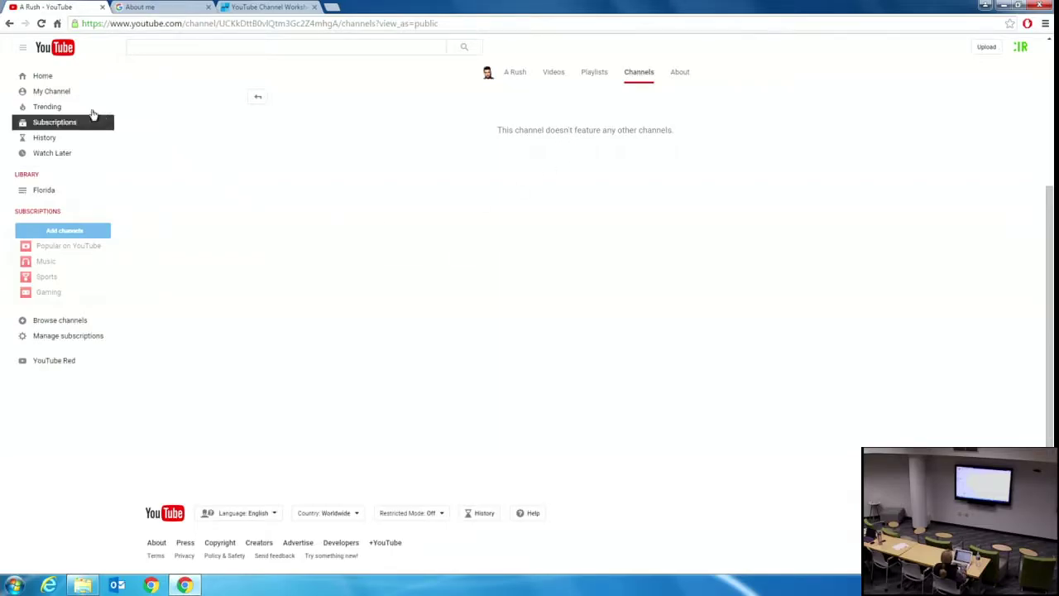
Step: Return to the owner's channel and start playing the Florida playlist from its created playlists
left_click(62, 97)
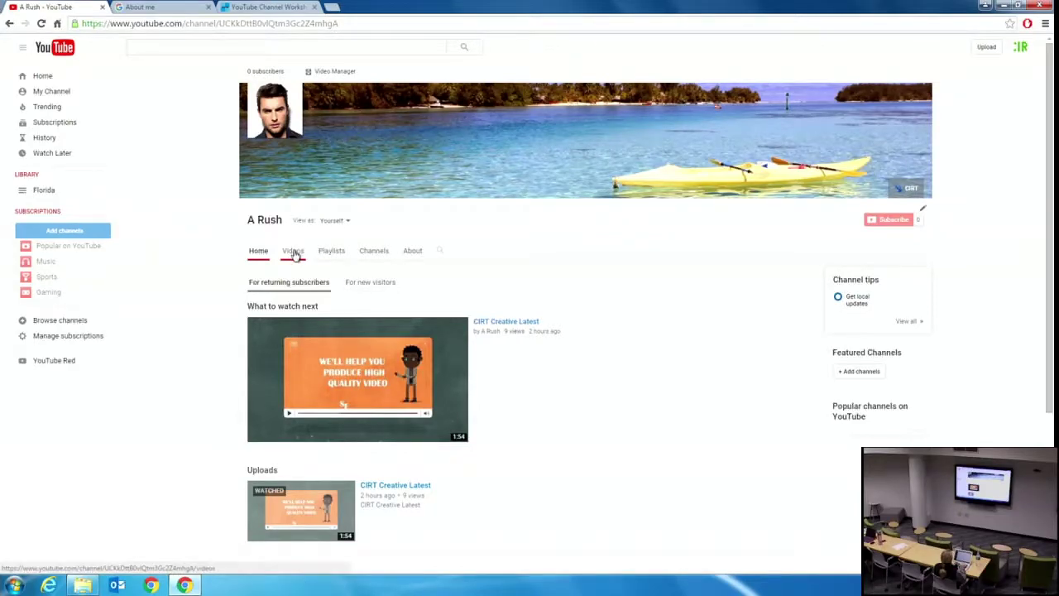
left_click(293, 250)
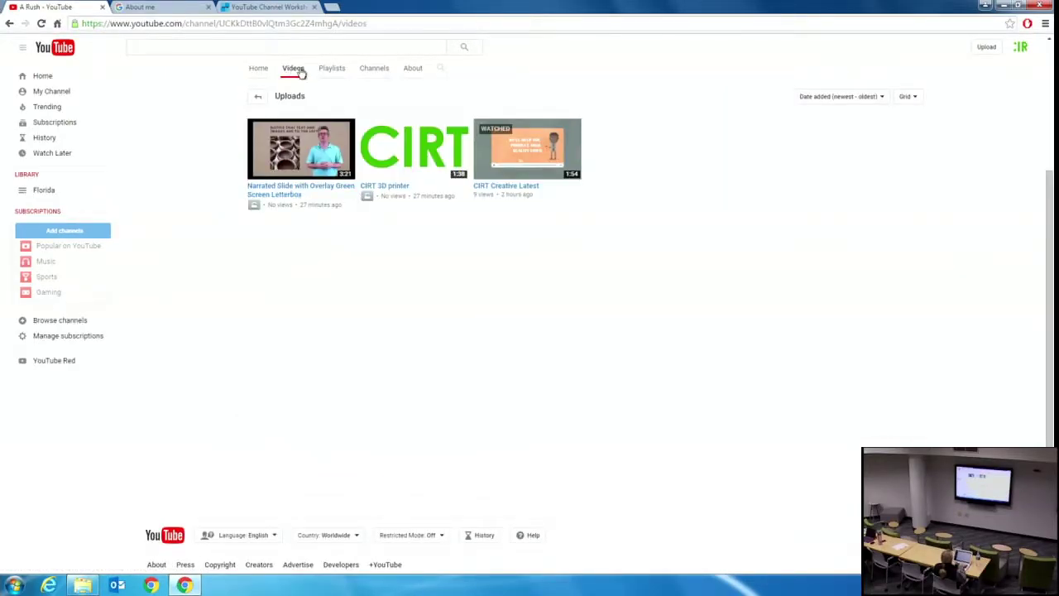
left_click(332, 69)
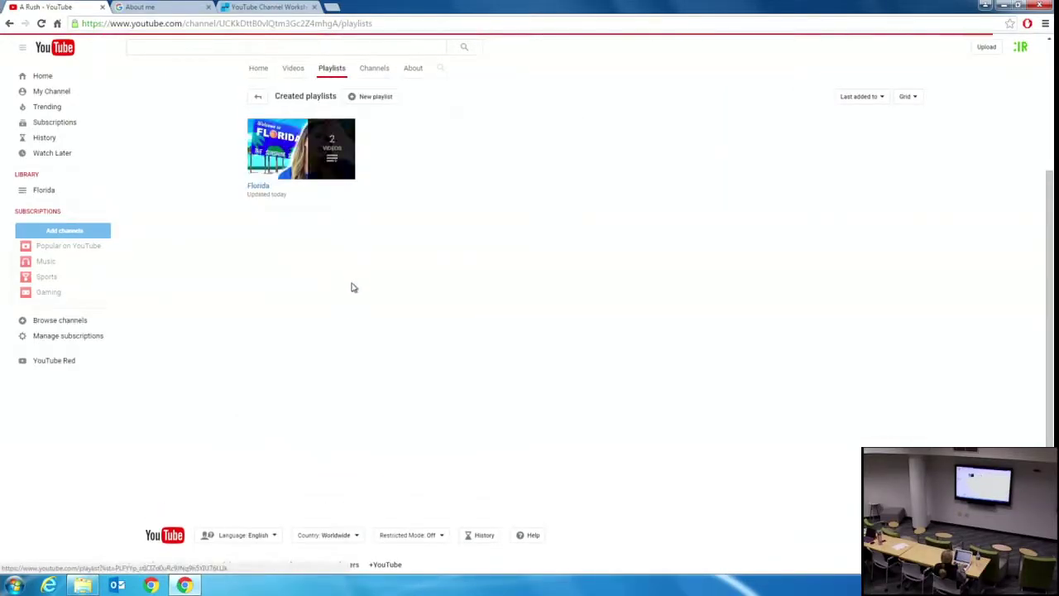
left_click(303, 147)
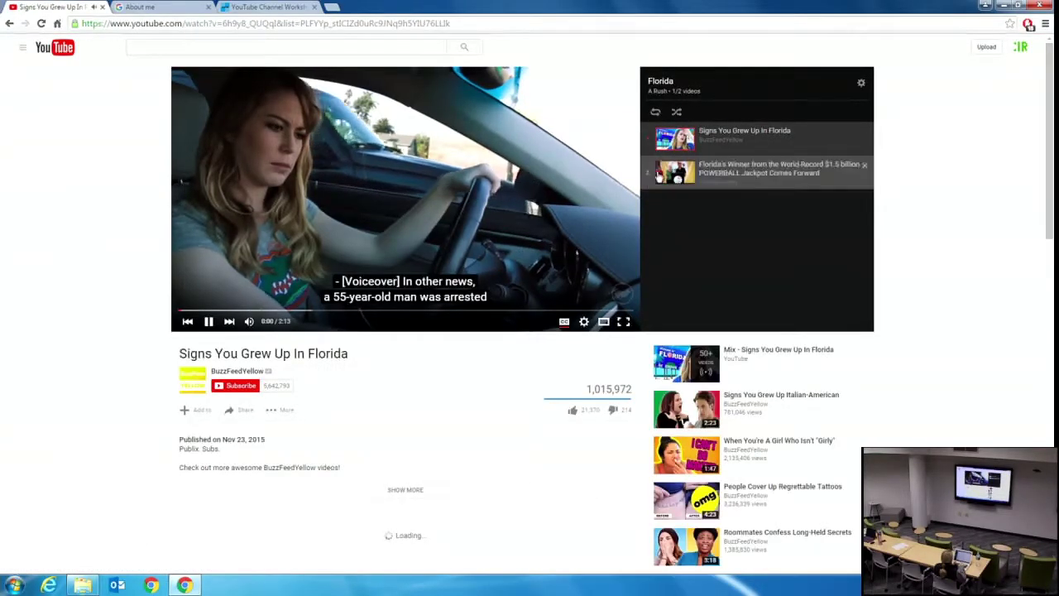
Step: Subscribe to BuzzFeedYellow from its channel page, pause its featured video, and return to the own channel
left_click(218, 386)
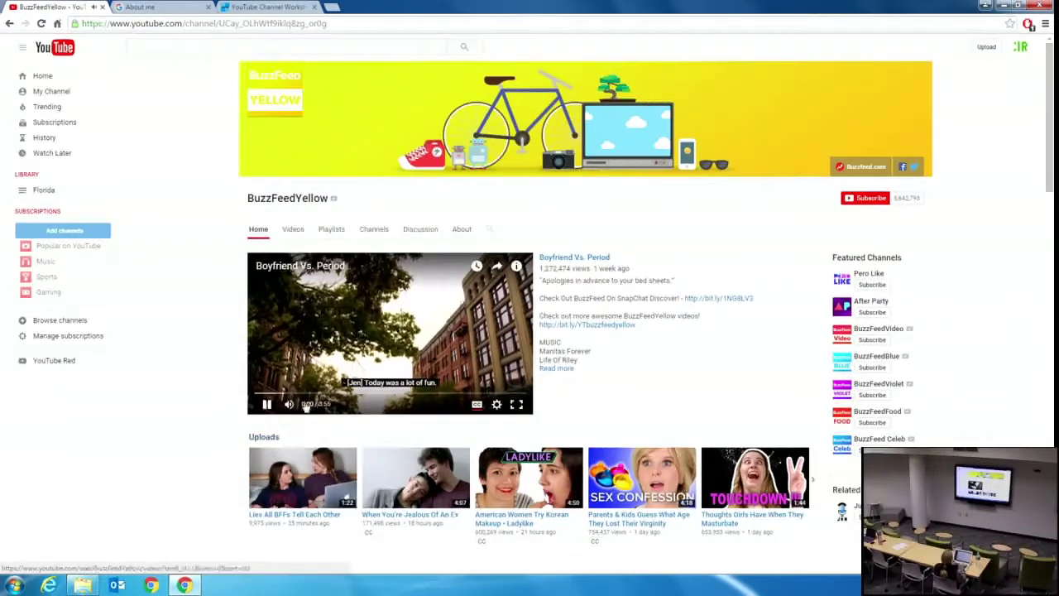
left_click(859, 201)
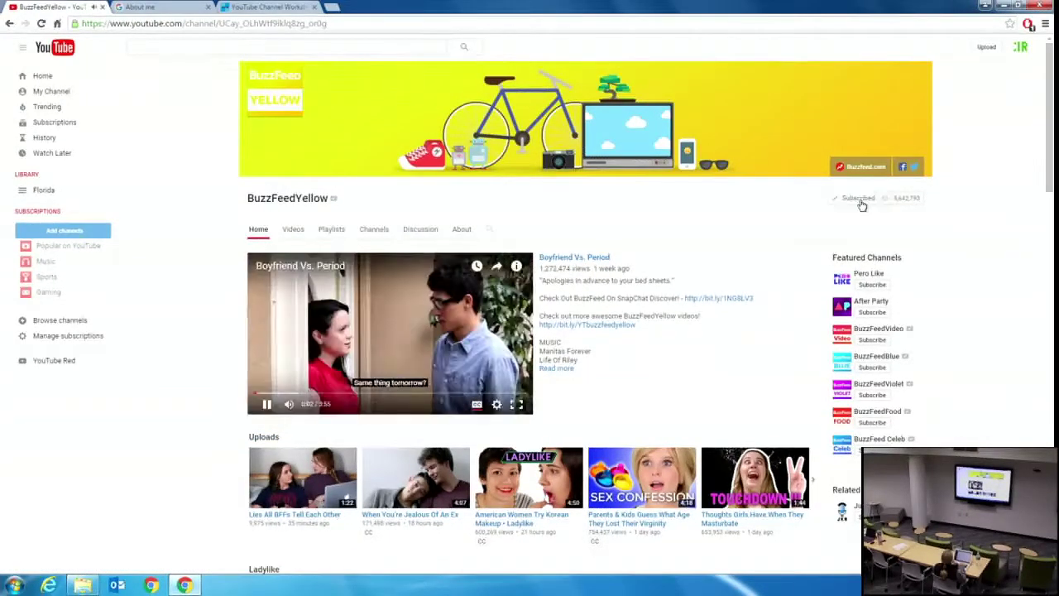
left_click(265, 404)
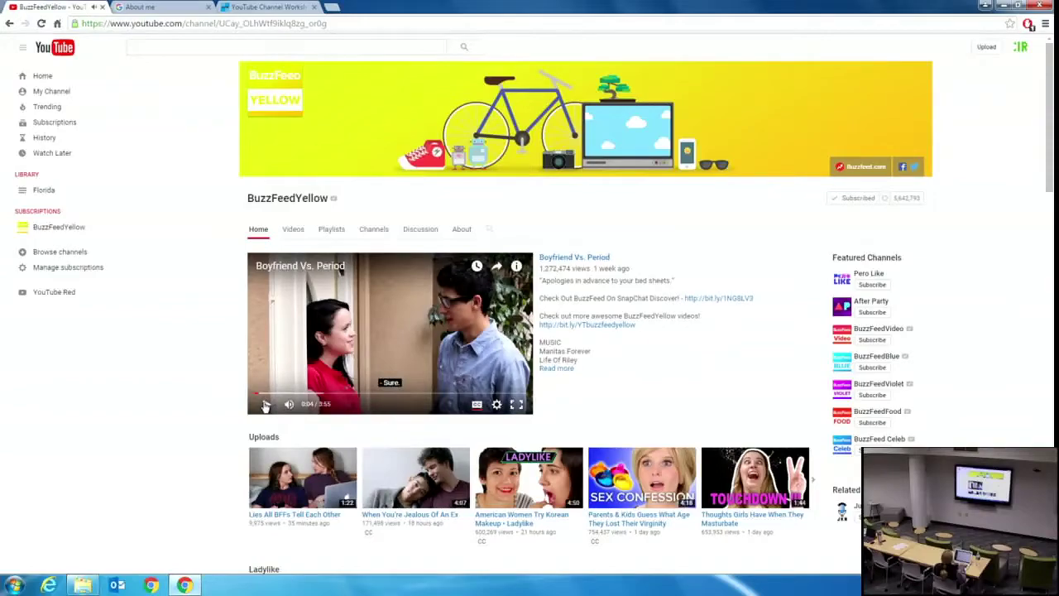
left_click(66, 91)
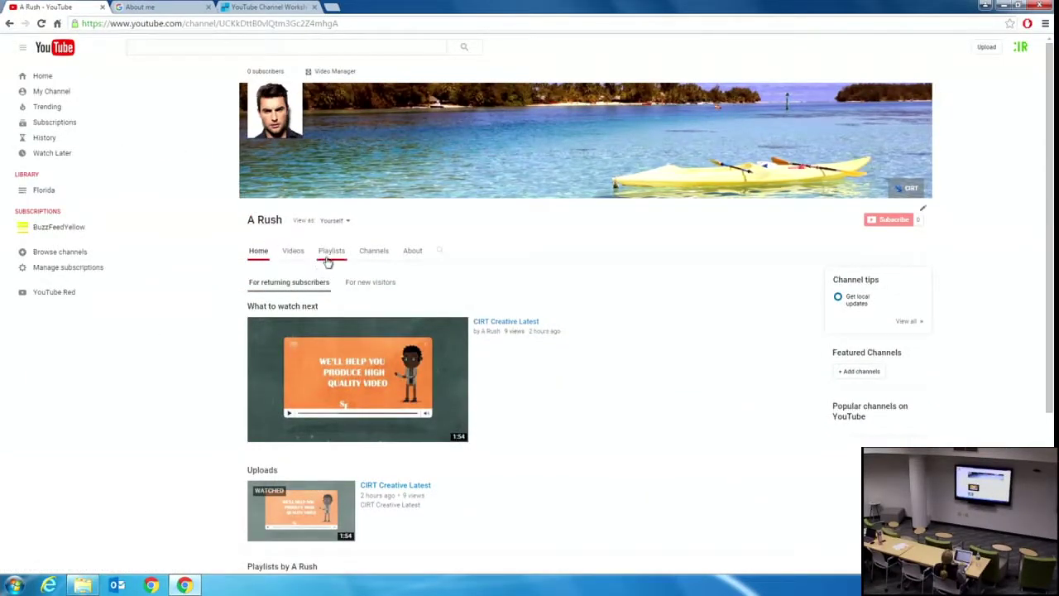
Step: Review the channel's subscriptions and About details, opening the business inquiries e-mail entry and cancelling it
left_click(379, 255)
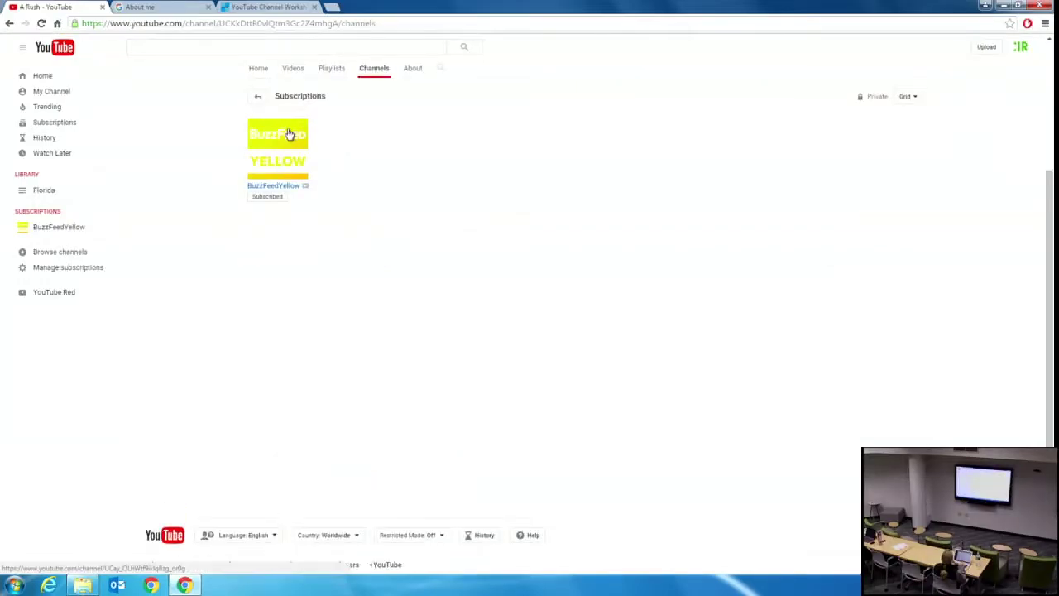
mouse_move(273, 147)
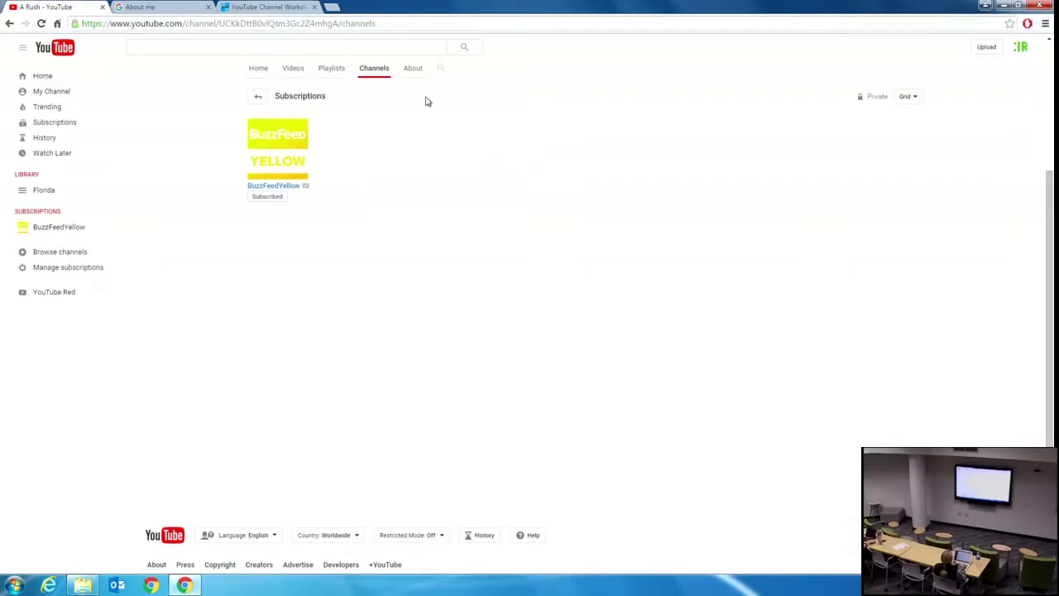
left_click(414, 72)
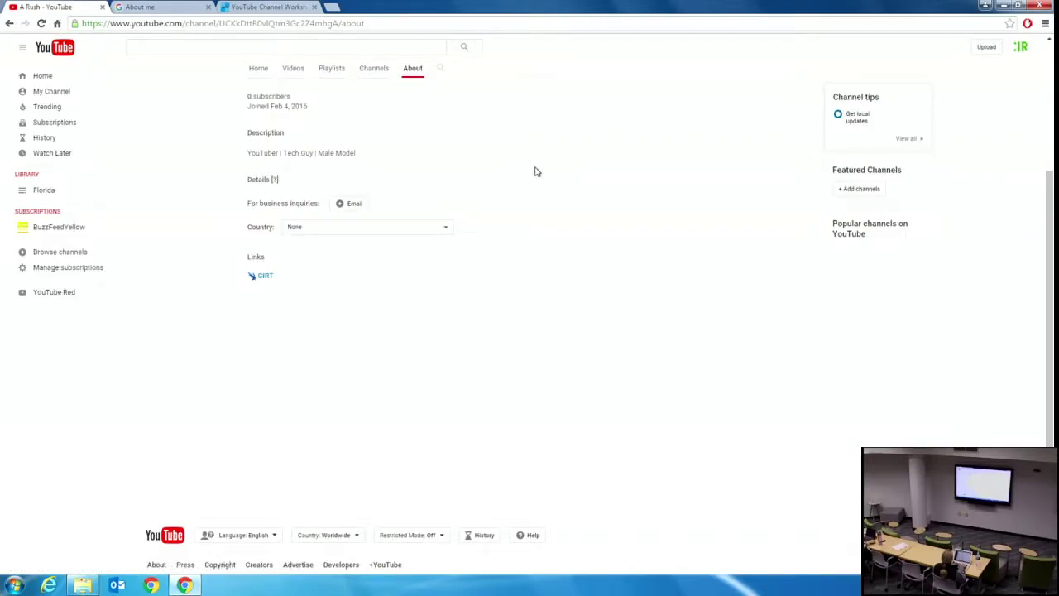
left_click(353, 205)
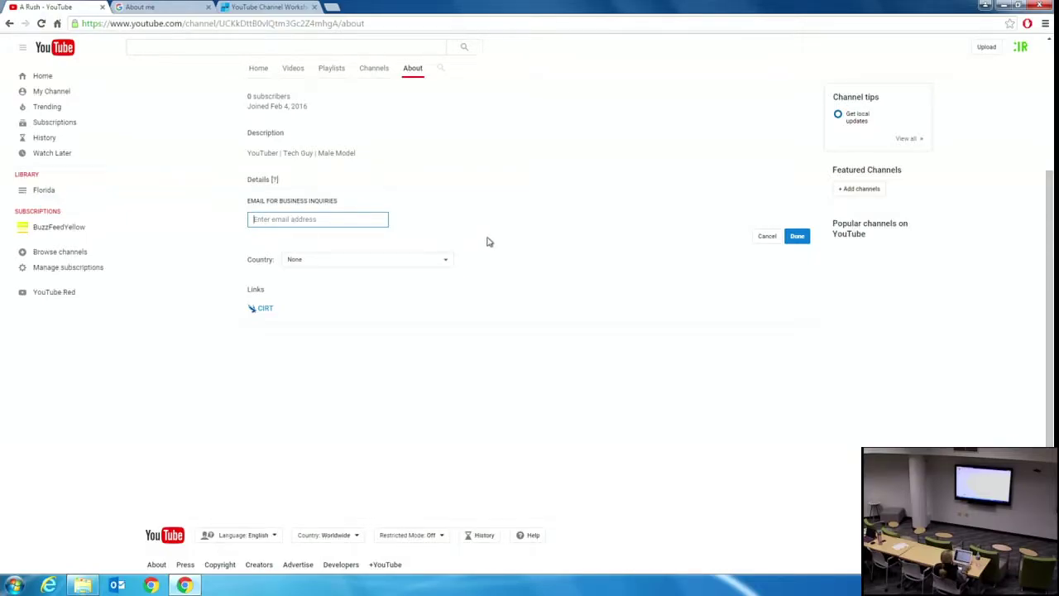
left_click(767, 237)
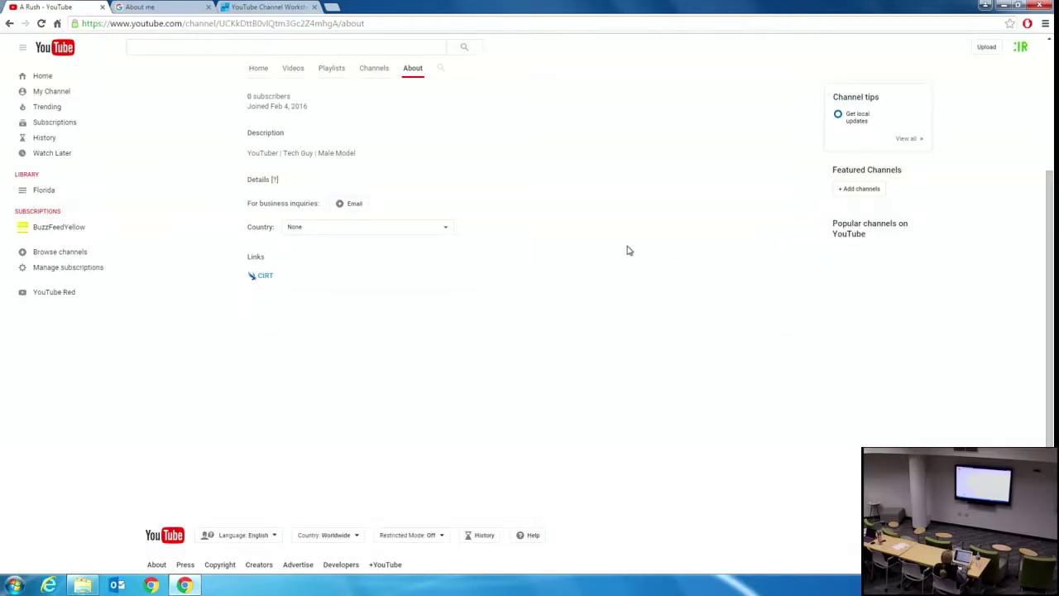
scroll(629, 252, "up", 3)
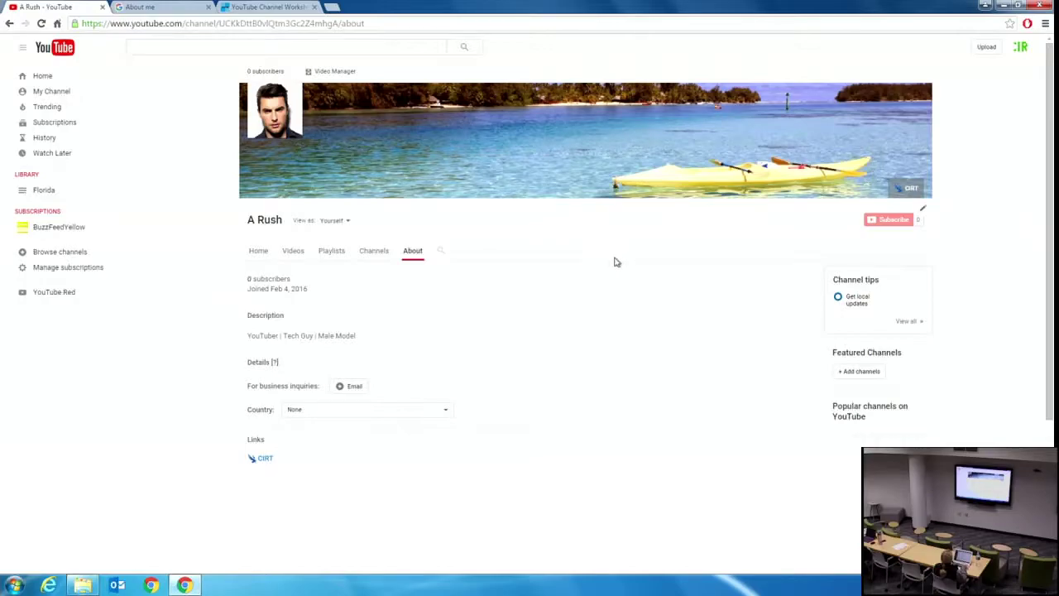
Step: Open the uploaded Narrated Slide with Overlay Green Screen Letterbox video and go to its info and settings for editing
left_click(293, 252)
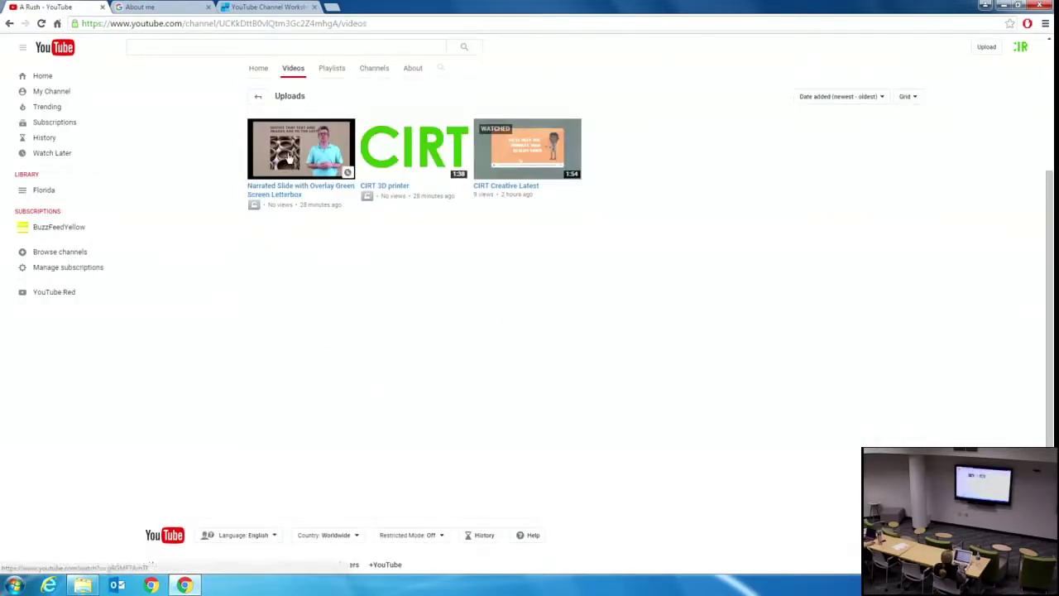
left_click(289, 157)
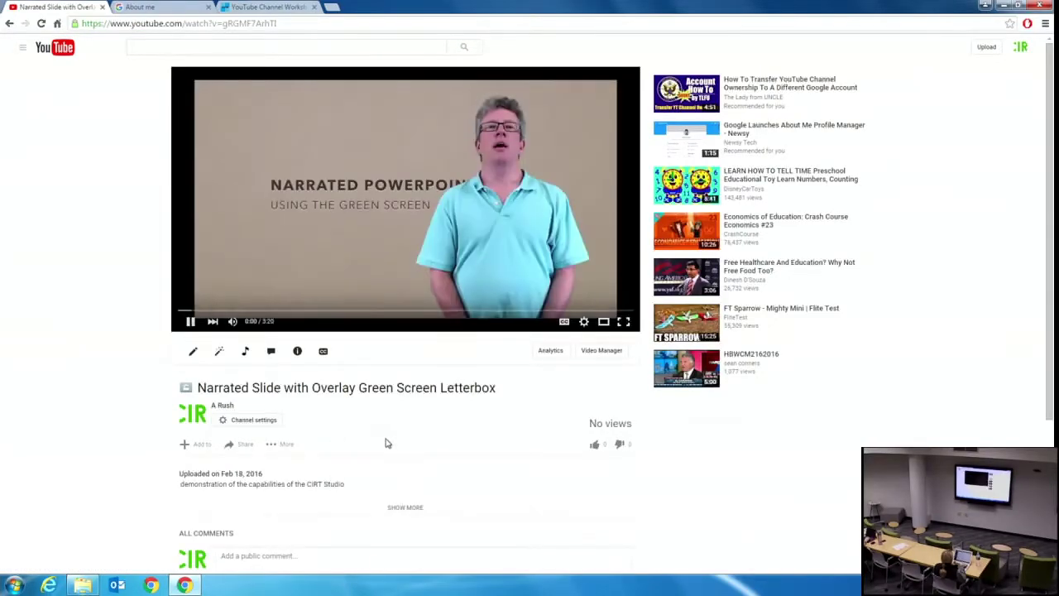
left_click(193, 351)
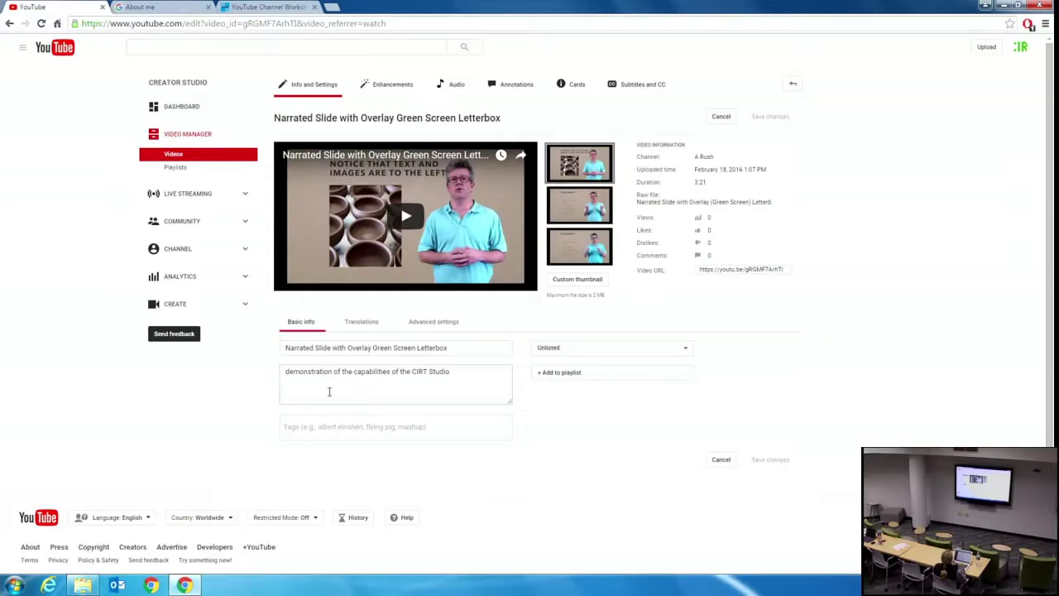
Step: Try setting the video's license to Creative Commons - Attribution in the advanced settings, staying on the page after attempting to open Enhancements
left_click(451, 323)
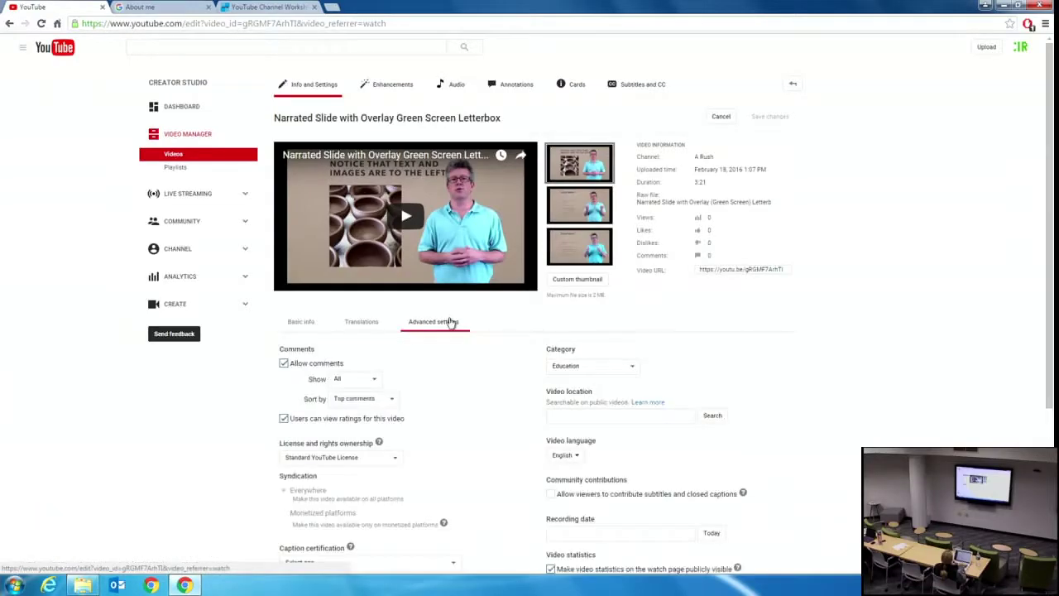
left_click(352, 458)
left_click(356, 480)
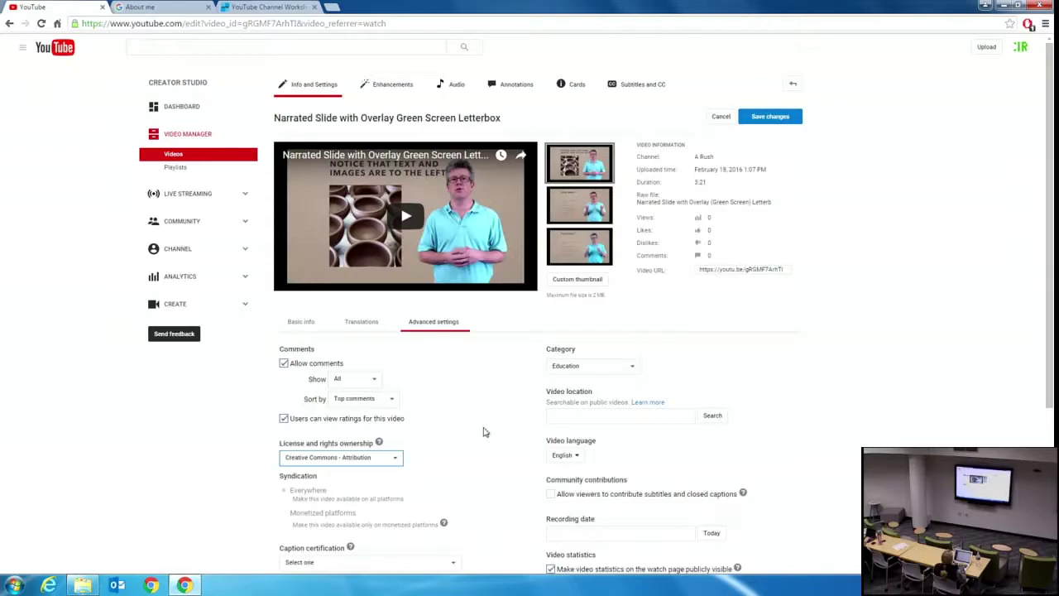
left_click(382, 86)
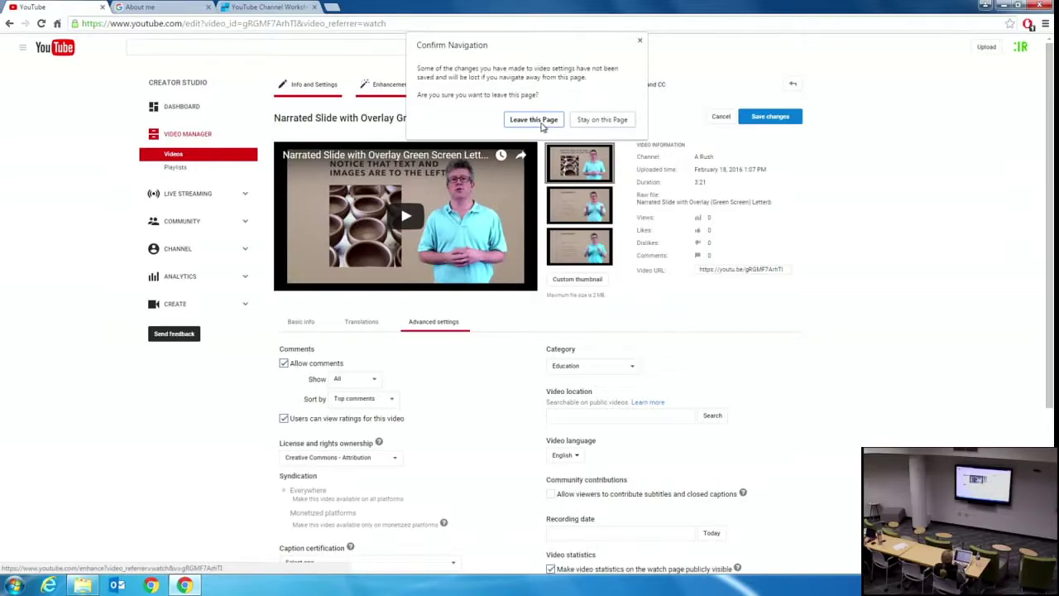
left_click(605, 120)
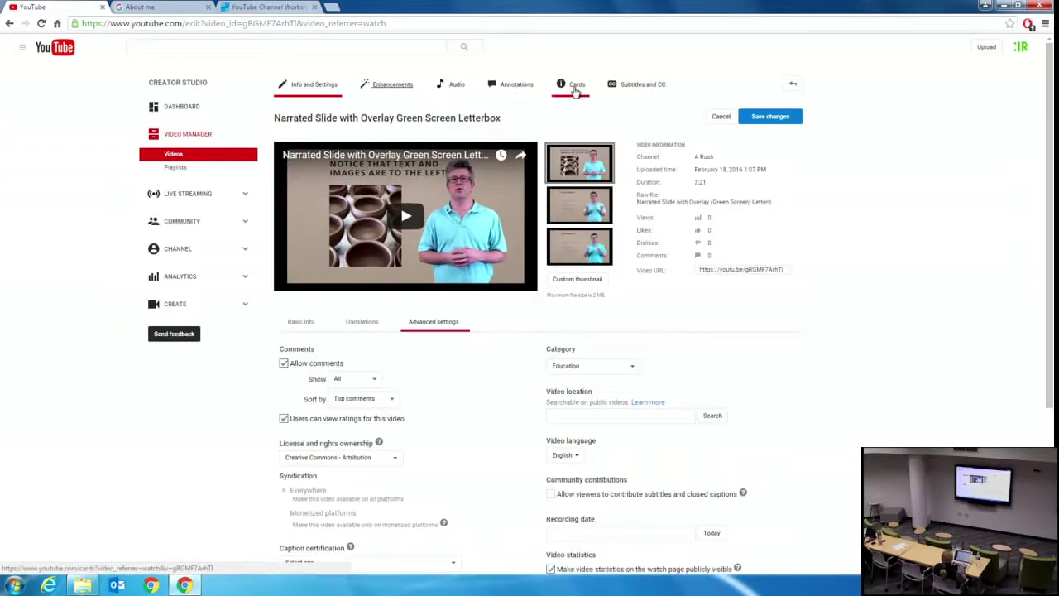
Step: Discard the unsaved video settings and open the automatic English subtitles for editing, pausing the preview
left_click(623, 91)
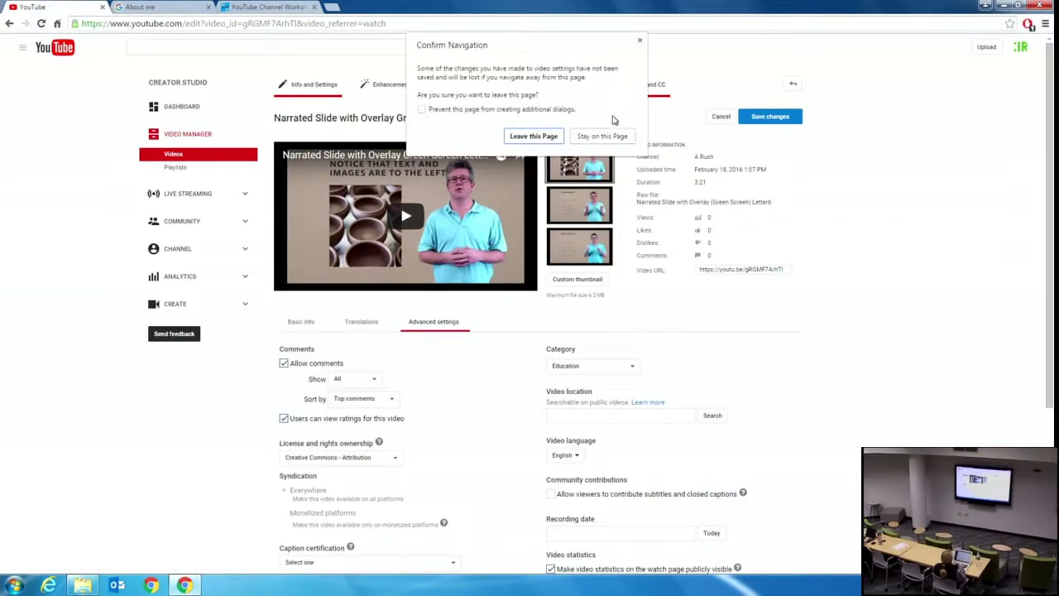
left_click(534, 136)
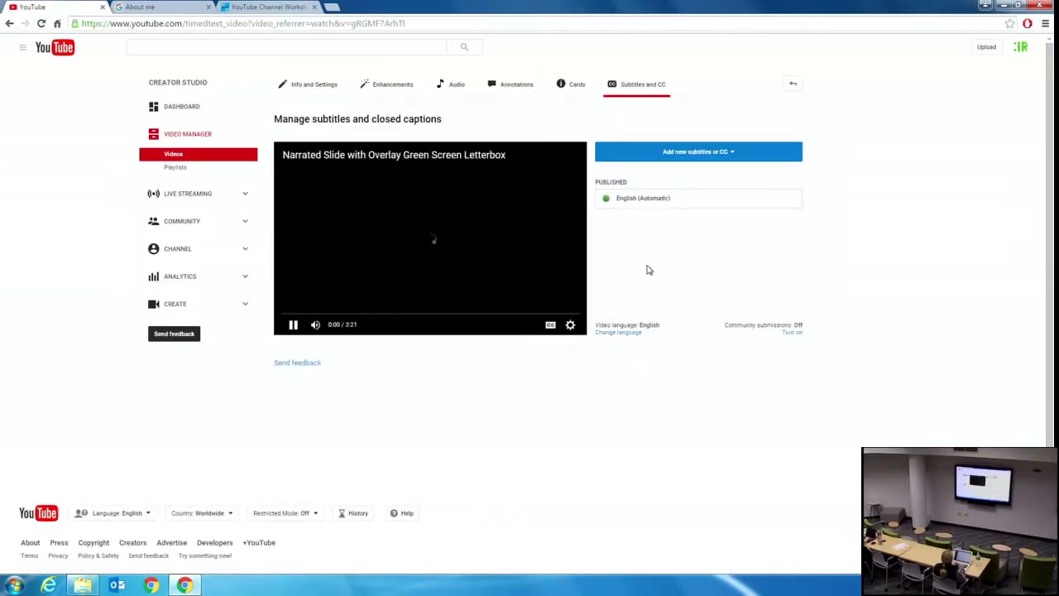
left_click(293, 325)
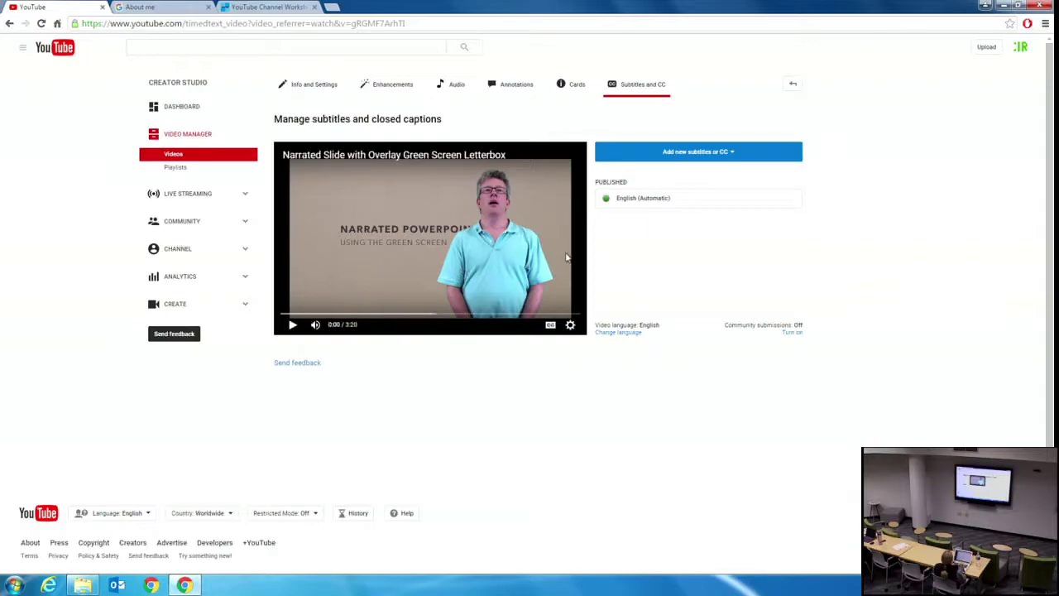
left_click(642, 202)
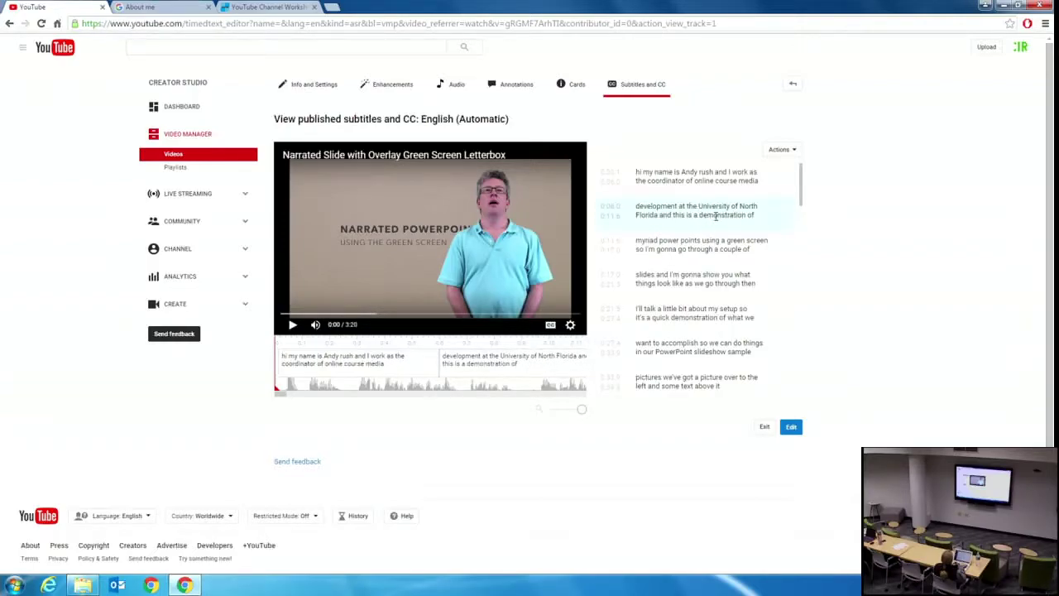
left_click(790, 428)
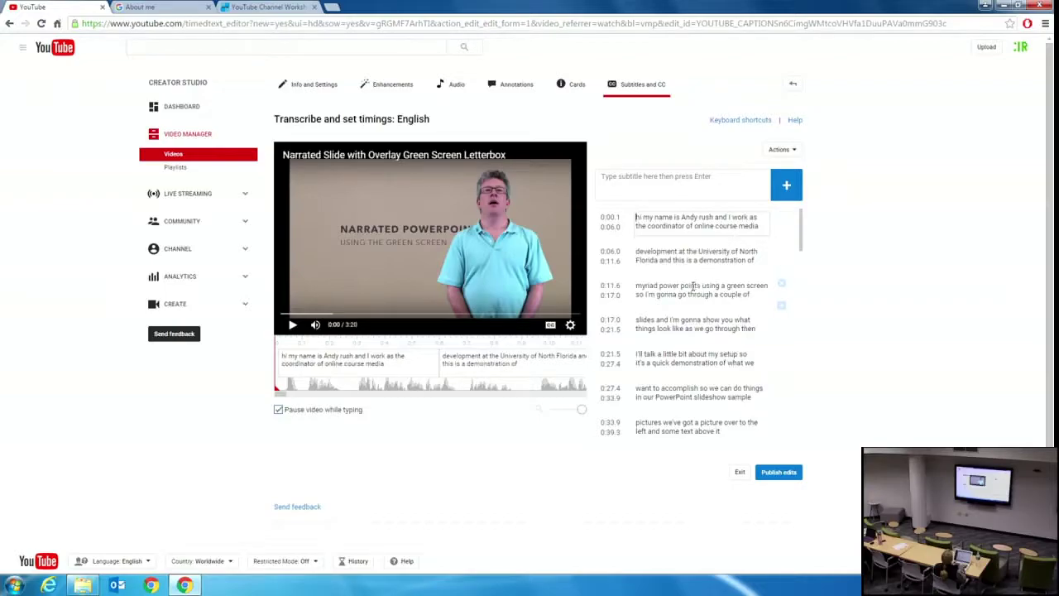
Step: Replace "myriad" with "narrated" in the subtitle starting at 0:11.6 and publish the edits
left_click(690, 291)
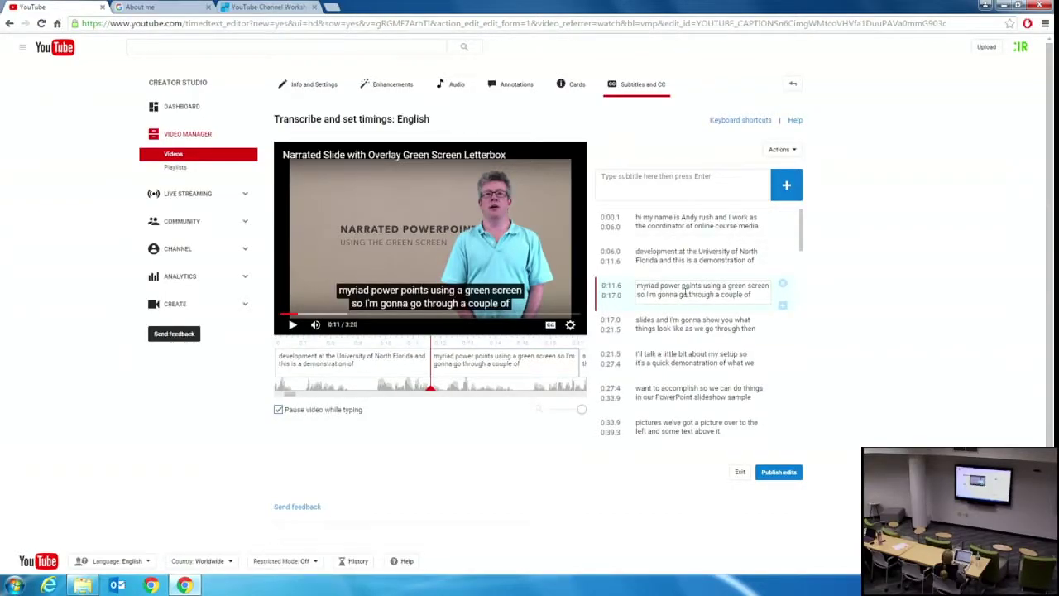
triple_click(659, 285)
double_click(650, 285)
type("narrated")
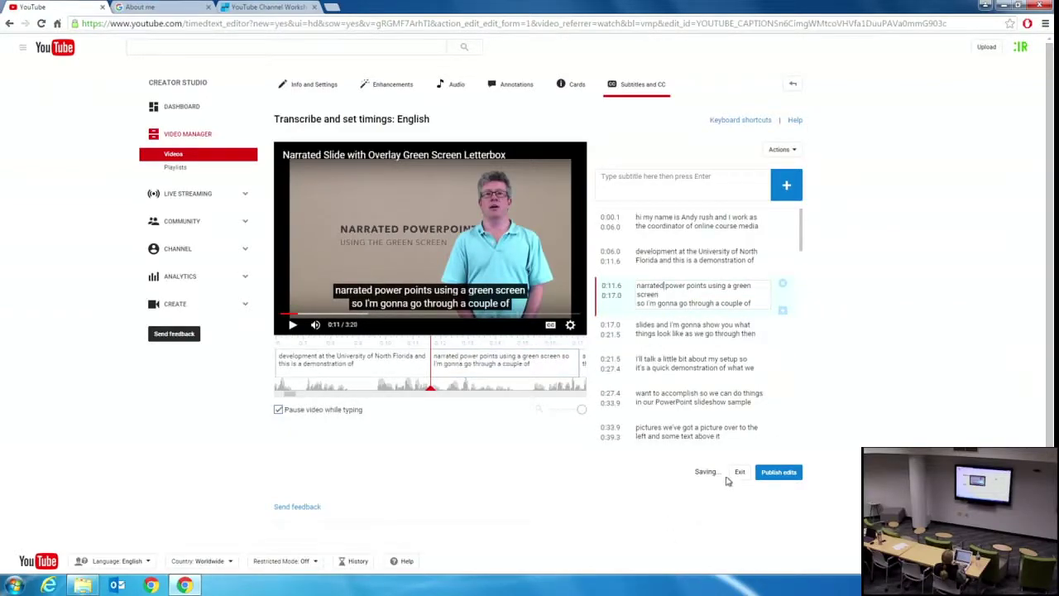
left_click(776, 474)
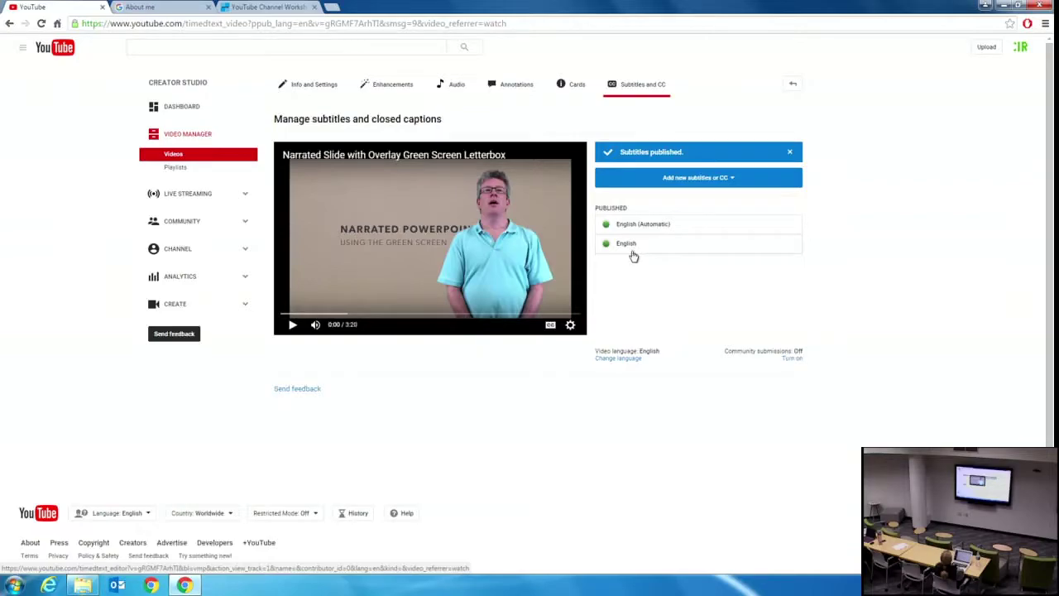
Step: Check the corrected caption by playing the video on its watch page, pause it, and return to subtitle management
left_click(793, 87)
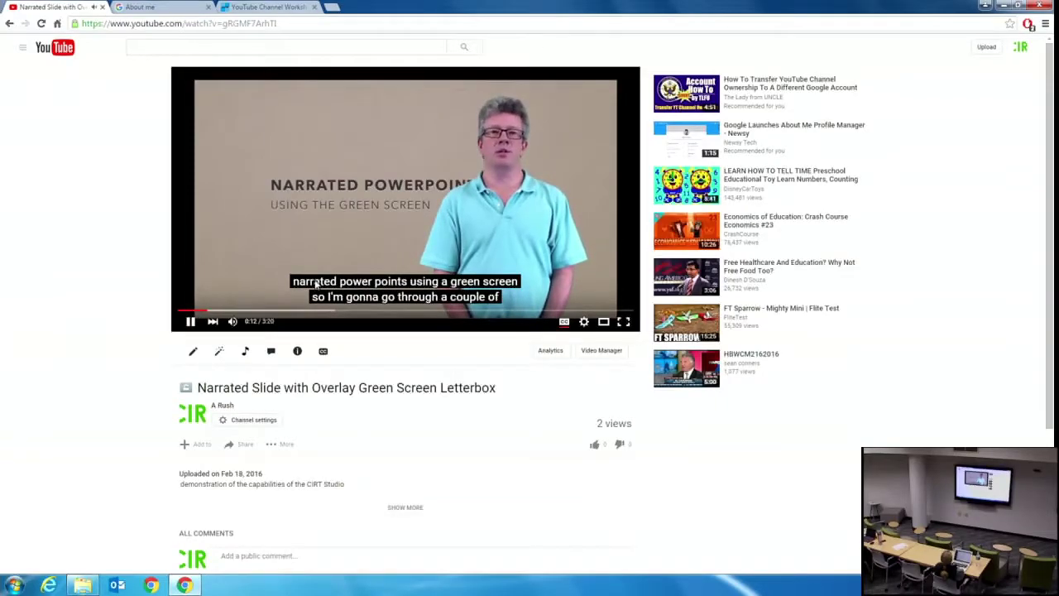
left_click(190, 322)
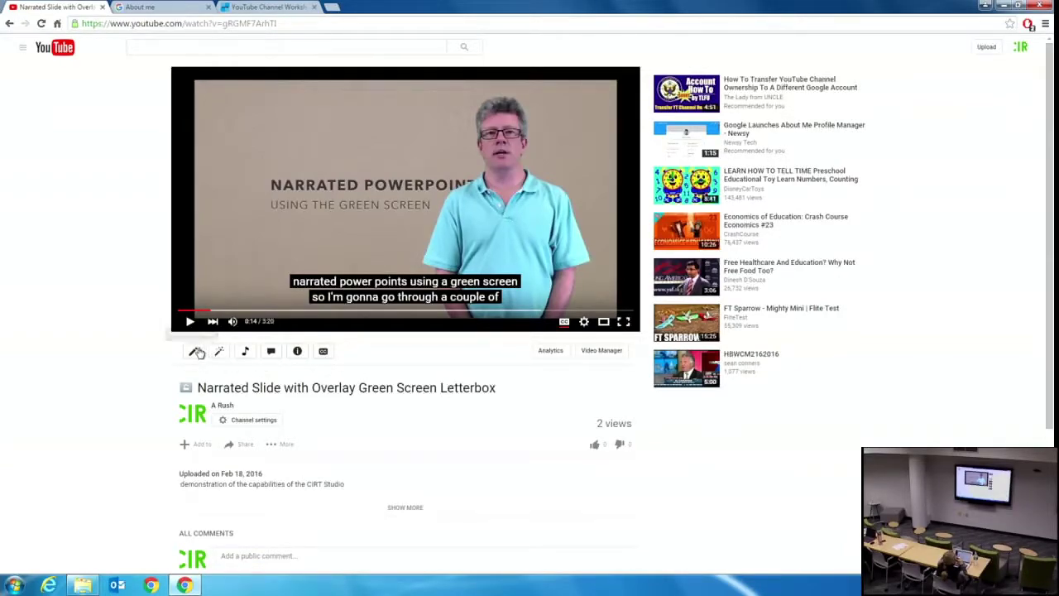
left_click(325, 351)
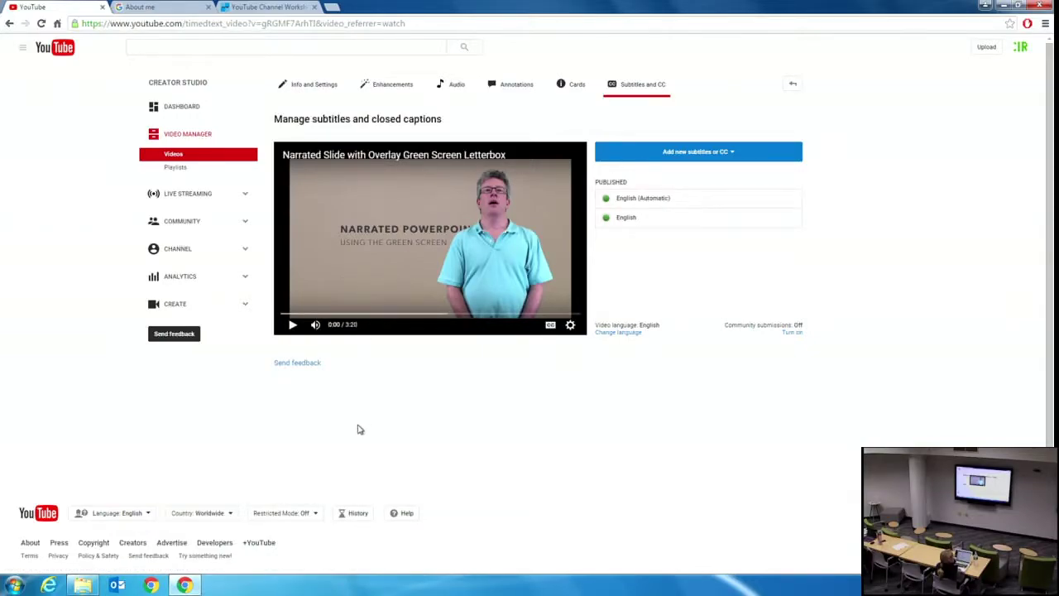
key("super+Tab")
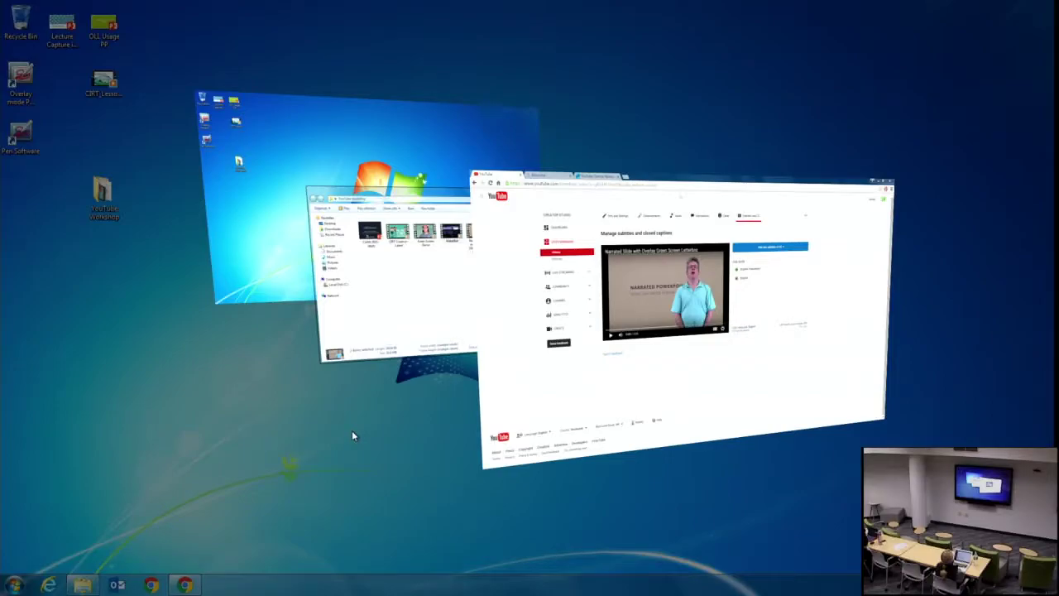
key("Return")
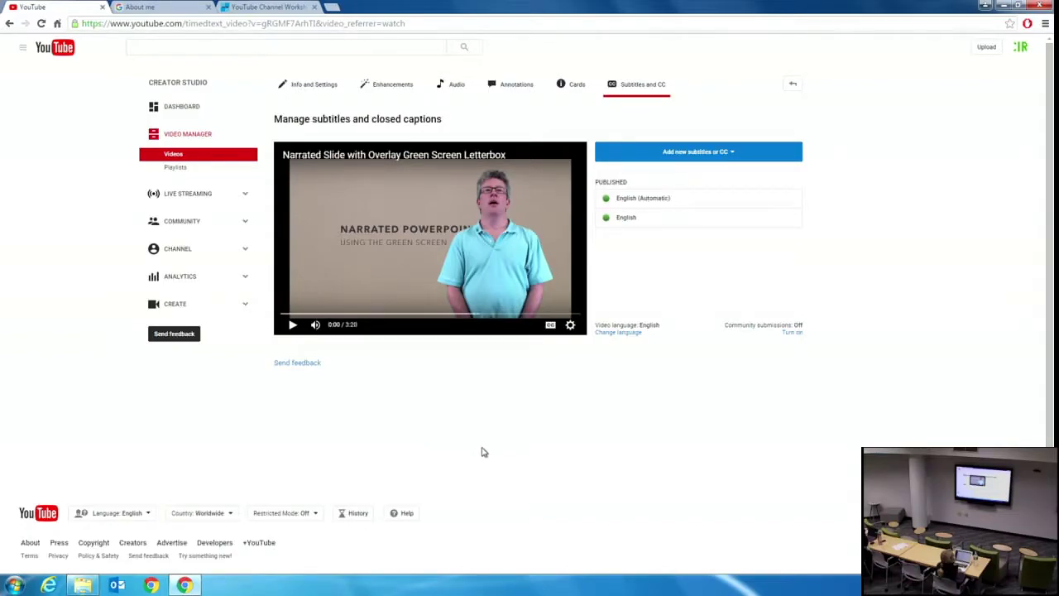
Step: Turn on captions in the preview player, and view the CIRT 3D printer video from the channel's video list, pausing it
left_click(552, 327)
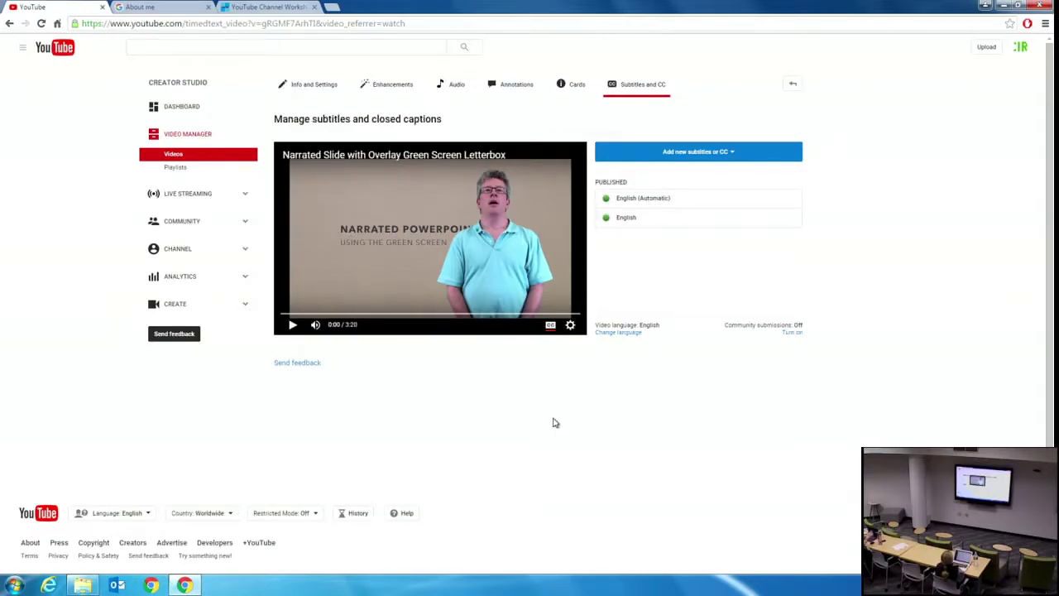
left_click(191, 155)
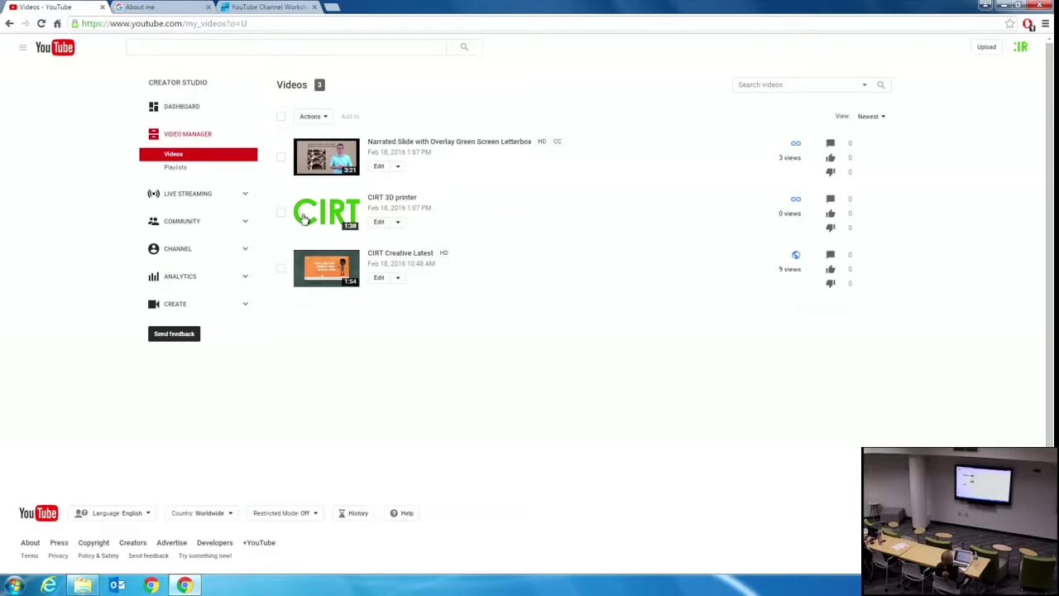
left_click(315, 214)
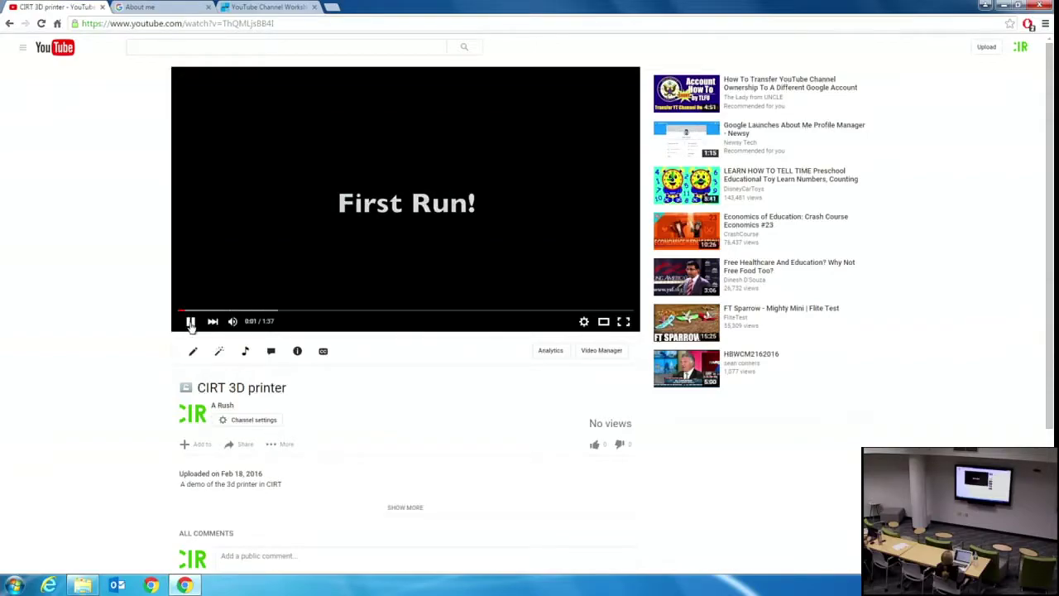
left_click(190, 323)
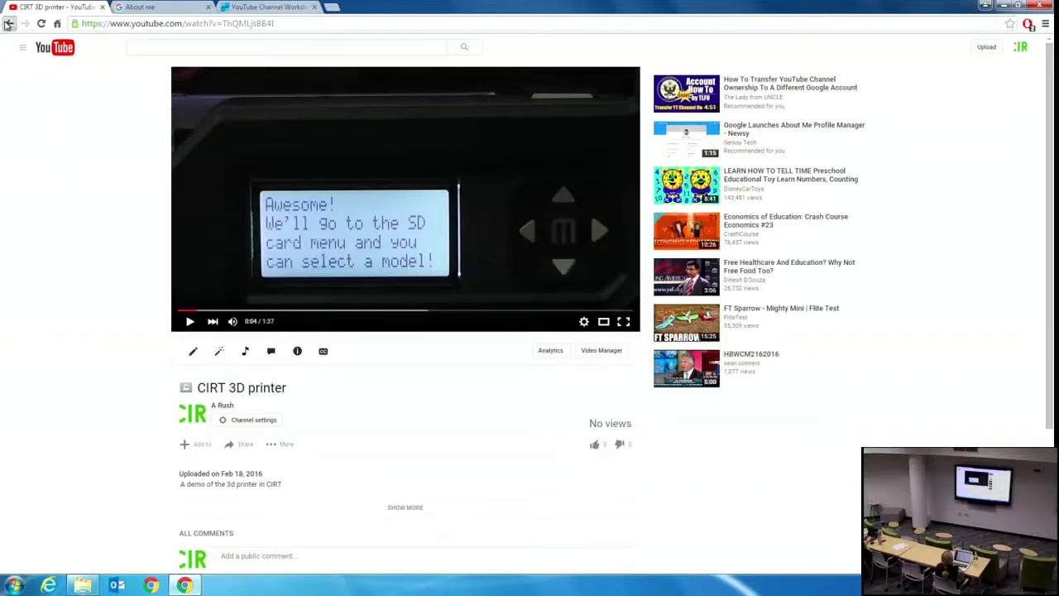
Step: Return to the video list and open the CIRT Creative Latest video's automatic English subtitles for editing
left_click(8, 25)
left_click(319, 265)
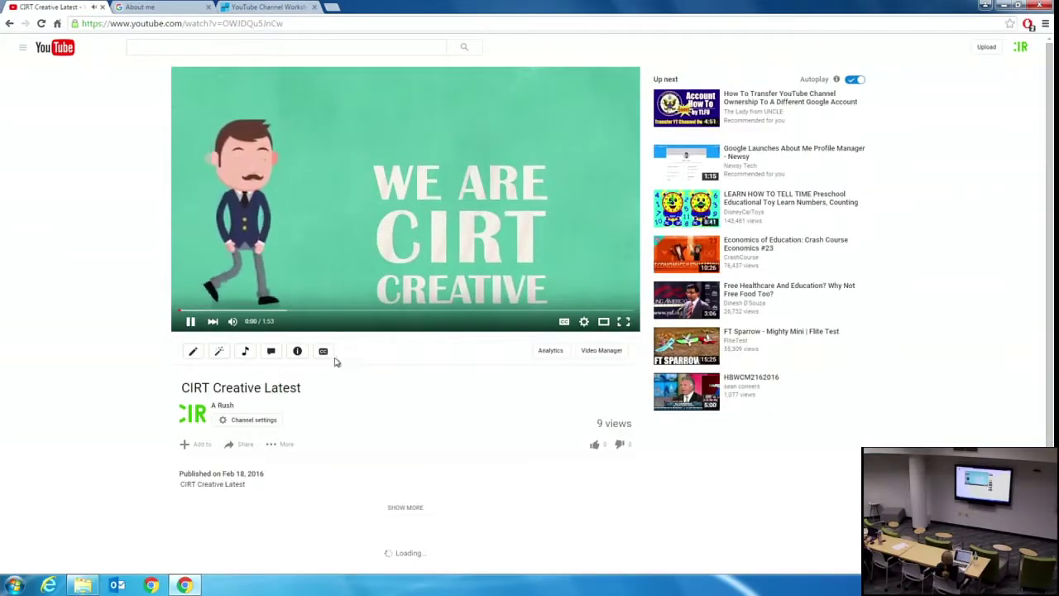
left_click(324, 354)
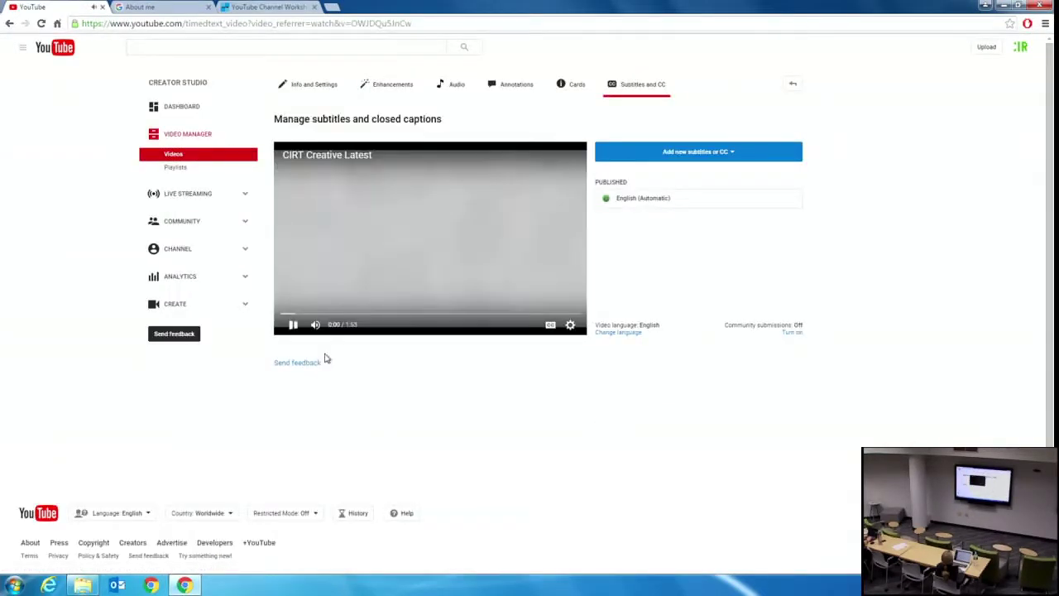
left_click(643, 199)
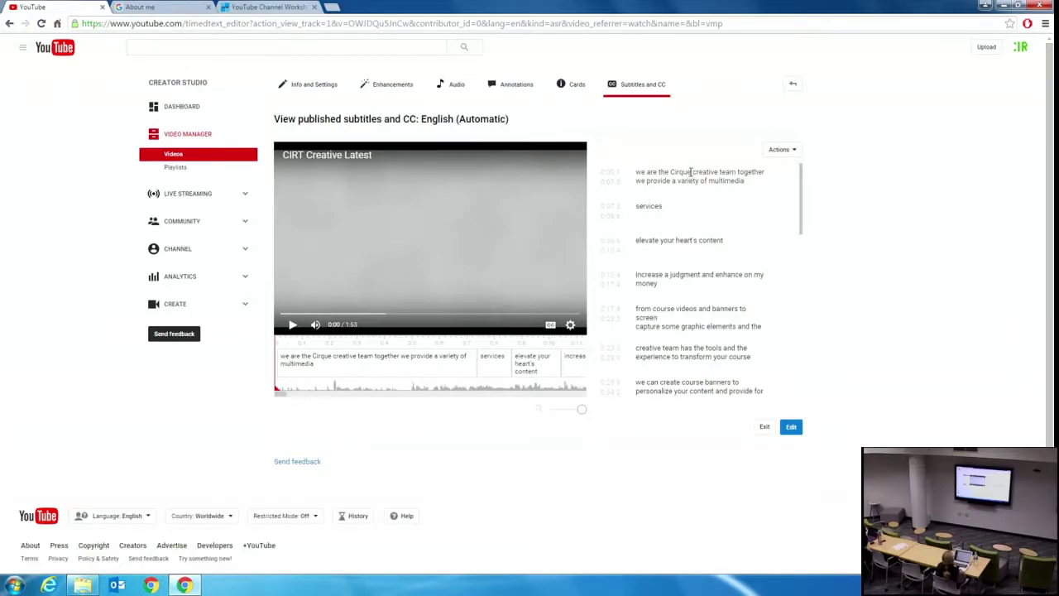
left_click(791, 427)
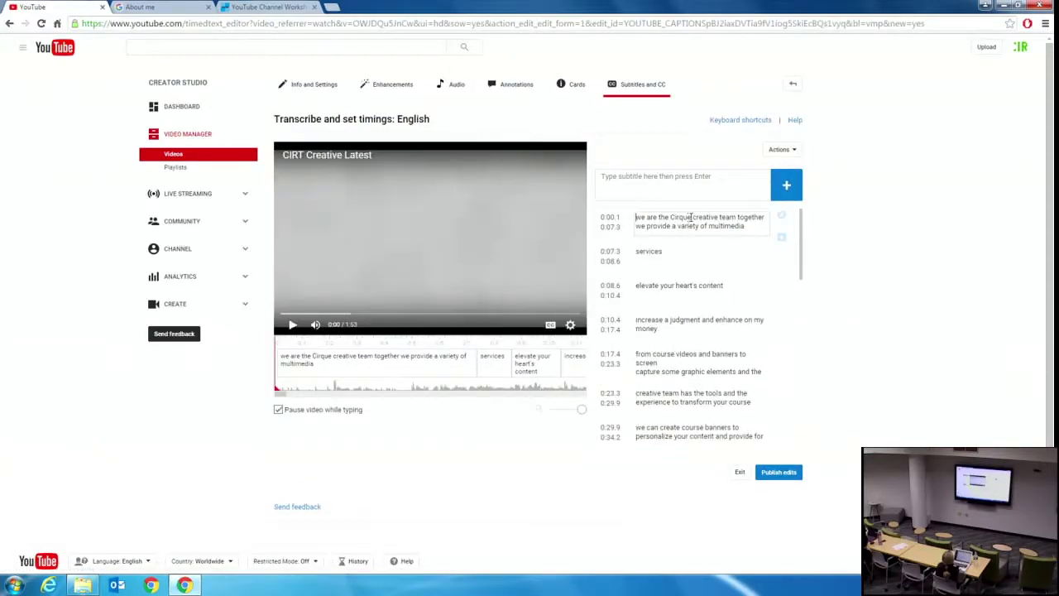
Step: Replace "Cirque" with "CIRT" in the subtitle starting at 0:00.1 and publish the edits
key("BackSpace")
key("BackSpace")
key("BackSpace")
key("BackSpace")
key("BackSpace")
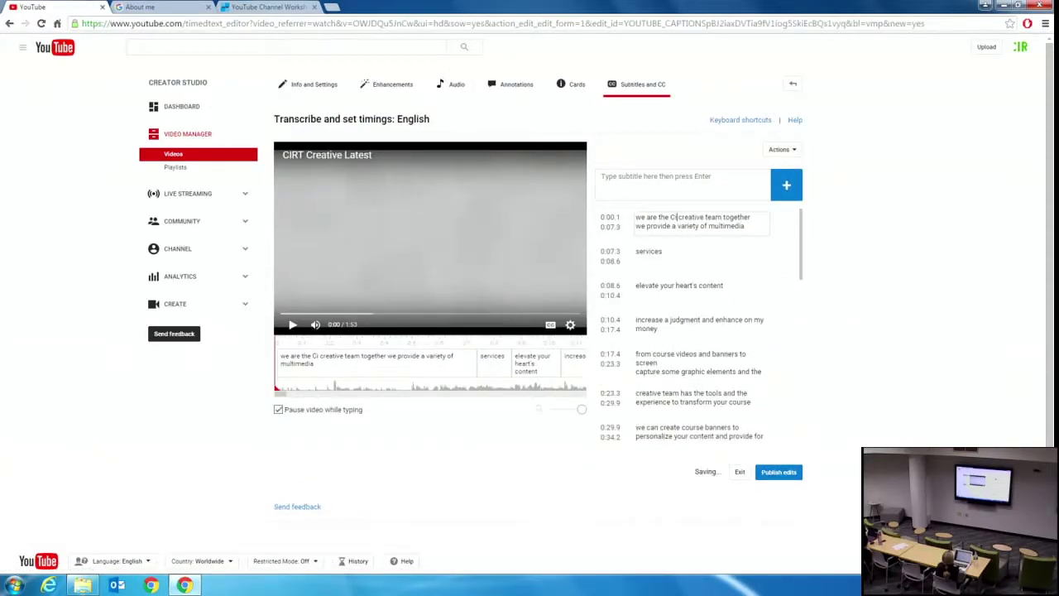
type("IRT")
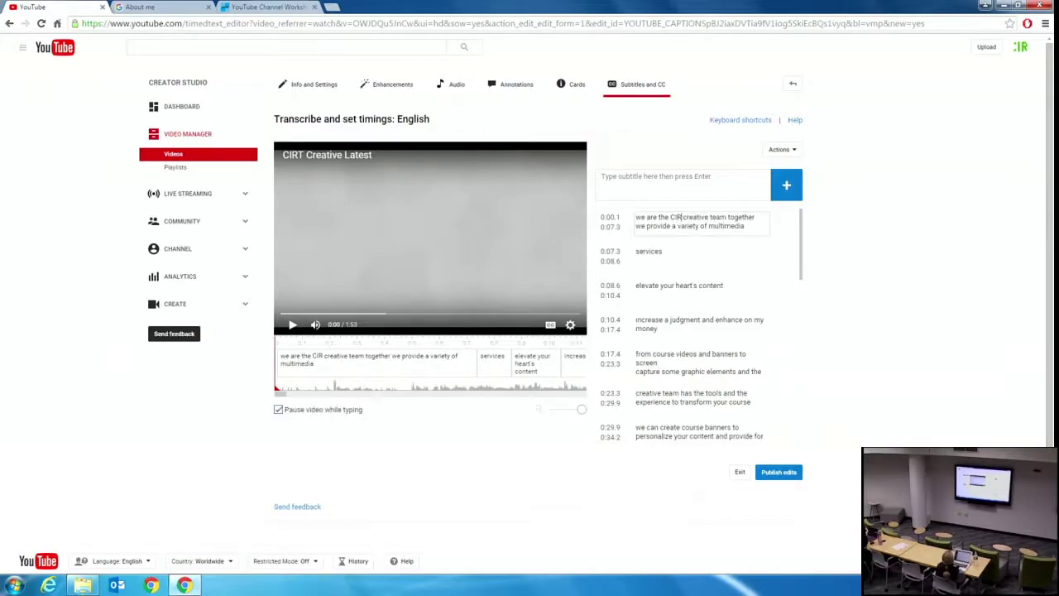
left_click(788, 476)
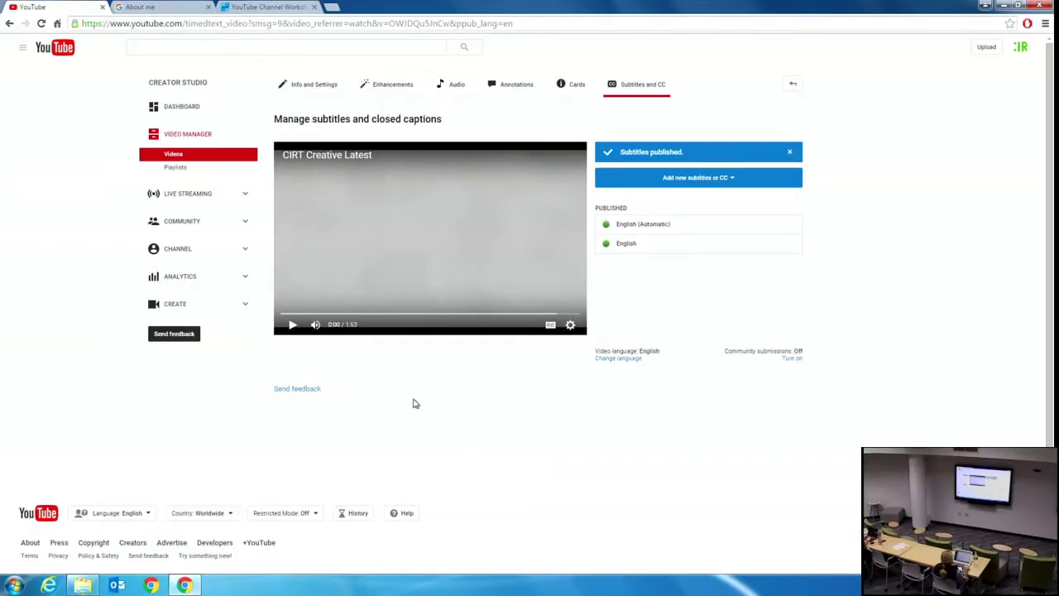
Step: Check the captions of the Narrated Slide with Overlay Green Screen Letterbox video, pause it, and view the channel page
left_click(185, 158)
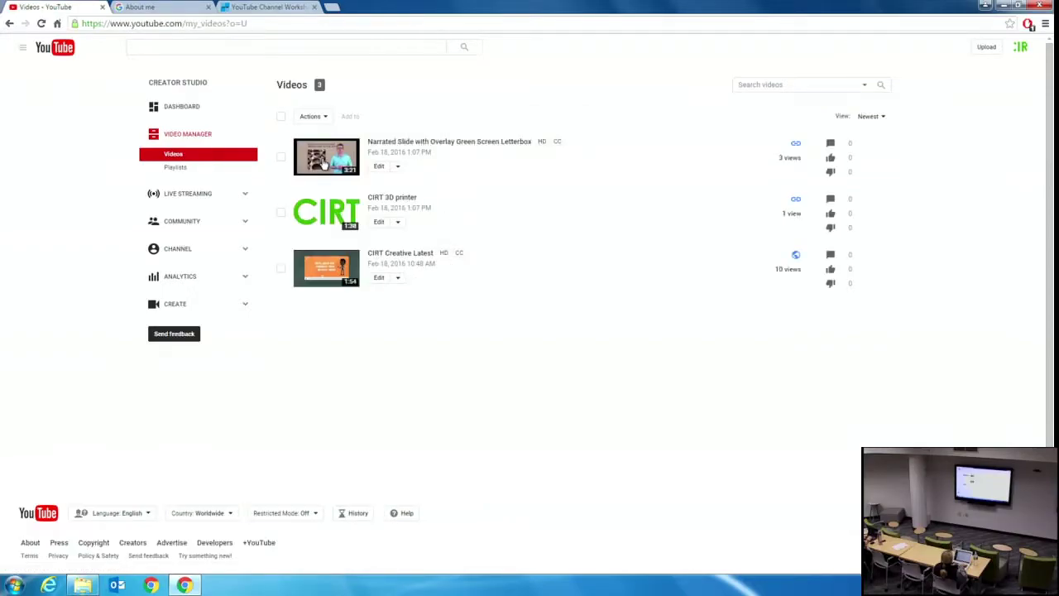
left_click(324, 162)
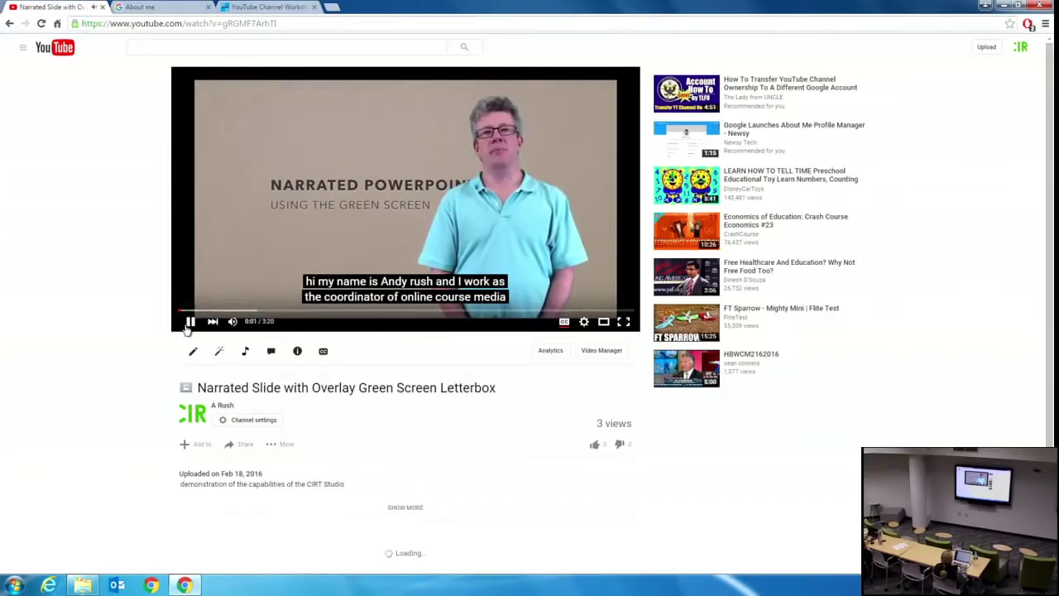
left_click(188, 323)
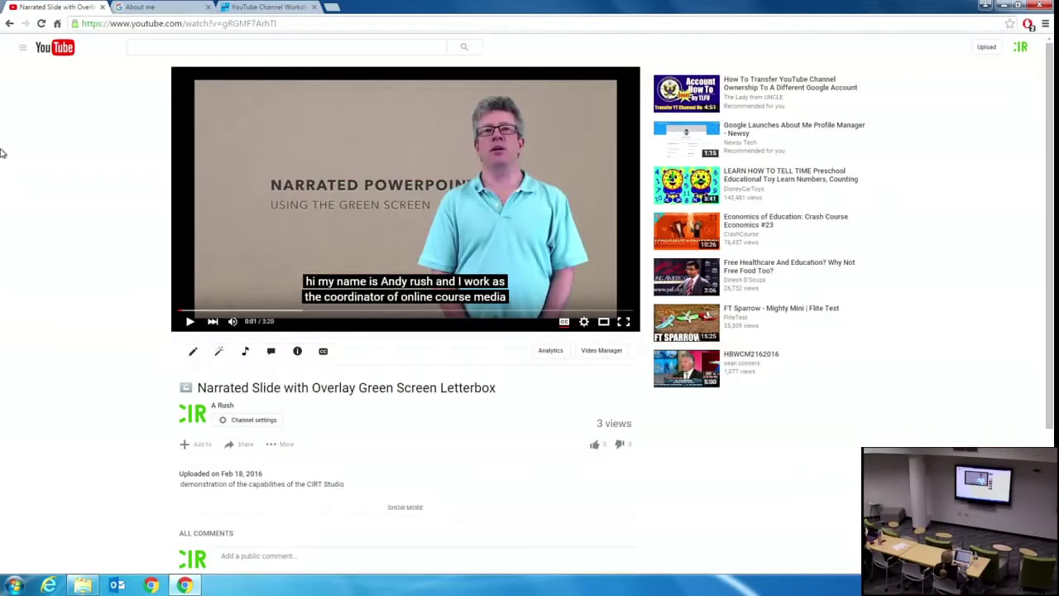
left_click(47, 53)
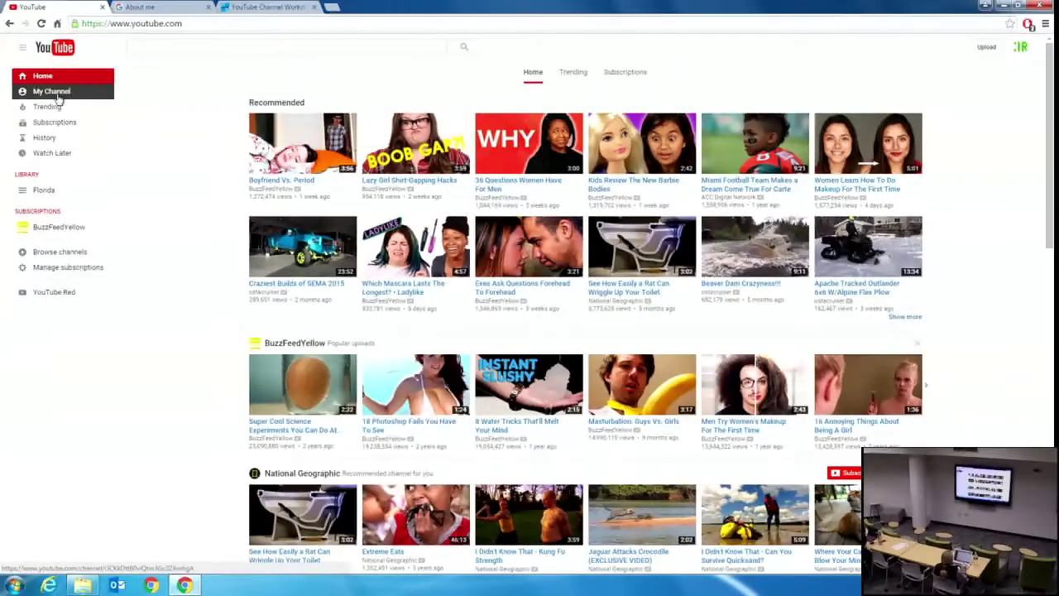
left_click(57, 93)
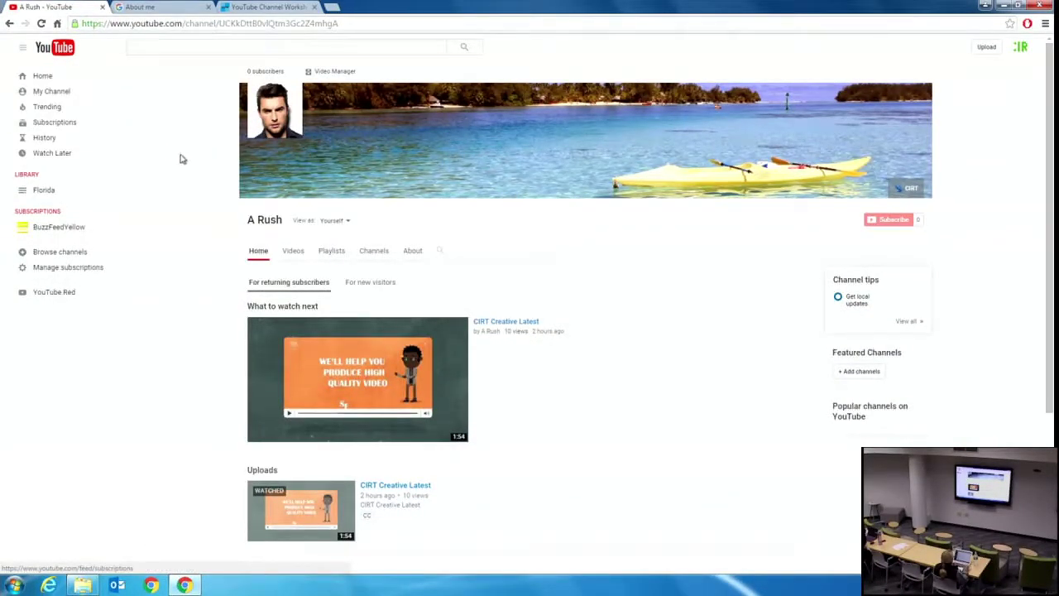
Step: Return to Creator Studio and view the free music tracks in the Audio Library
left_click(1021, 50)
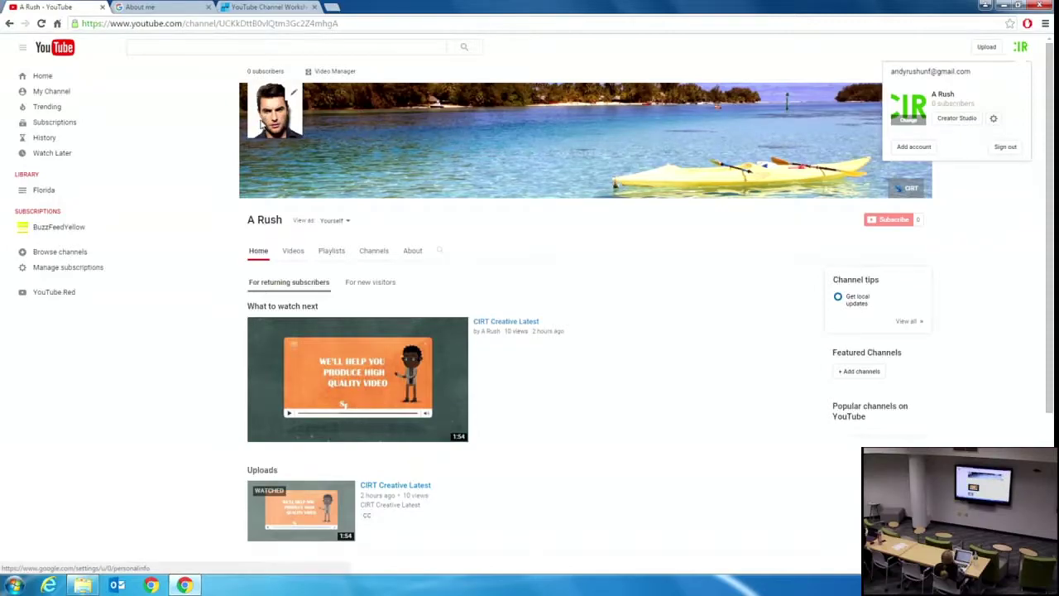
left_click(966, 120)
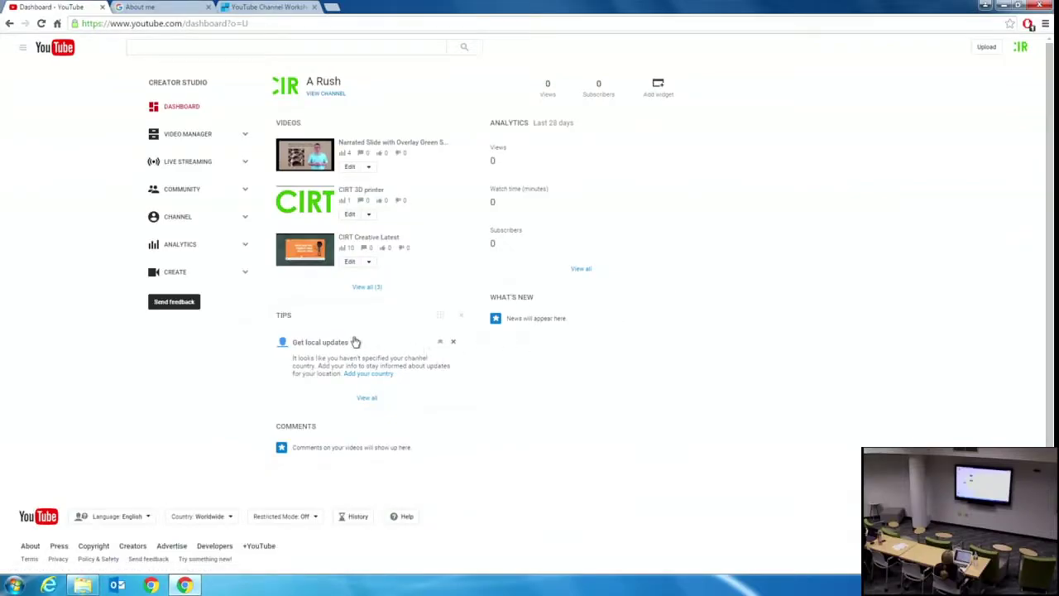
left_click(176, 272)
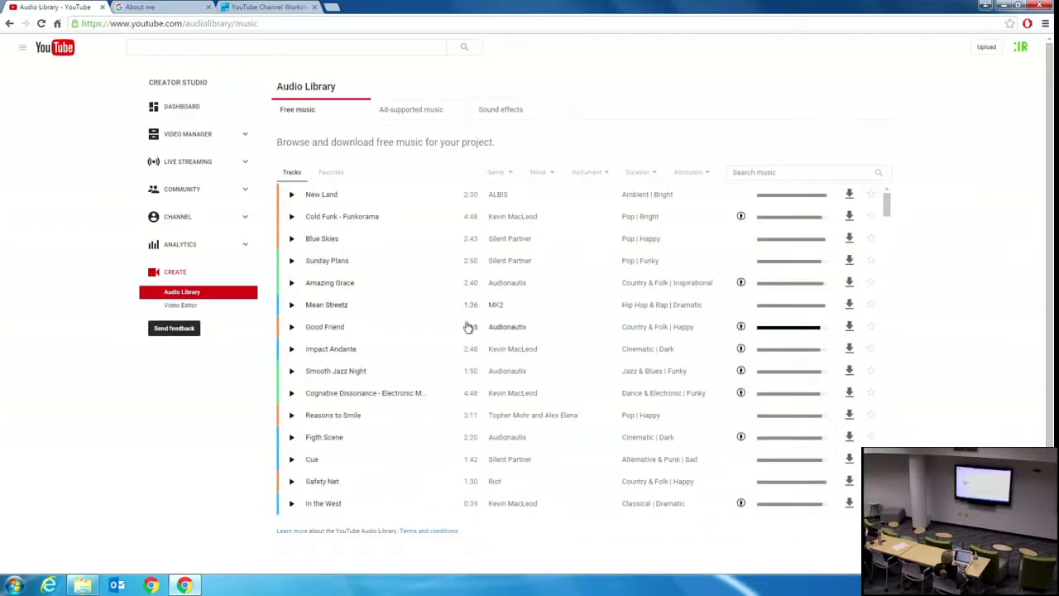
Step: Add the Narrated Slide video to the timeline of a Video Editor project and pause its preview
left_click(180, 307)
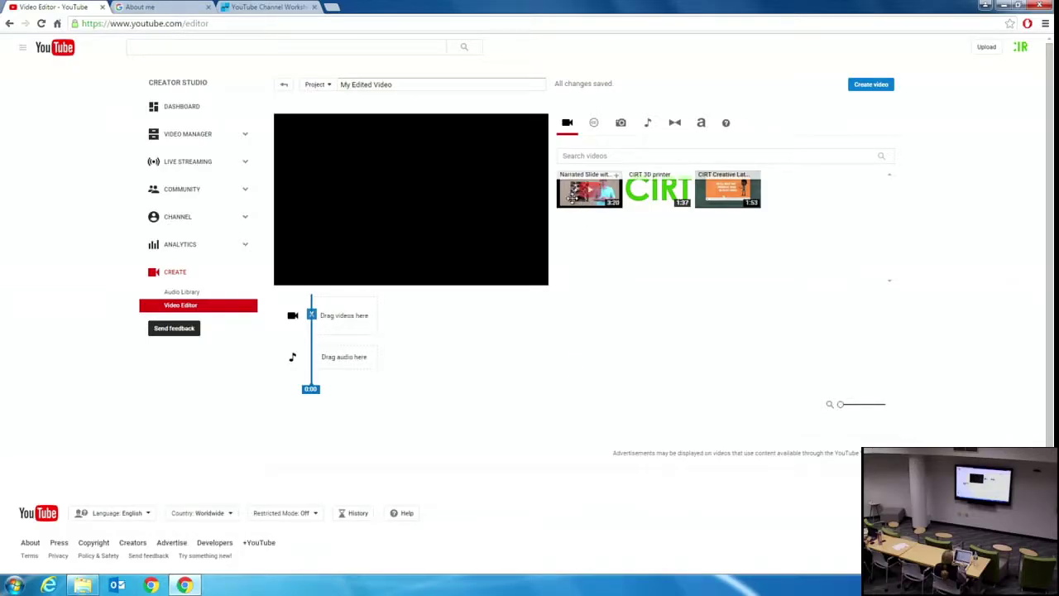
left_click_drag(571, 190, 352, 323)
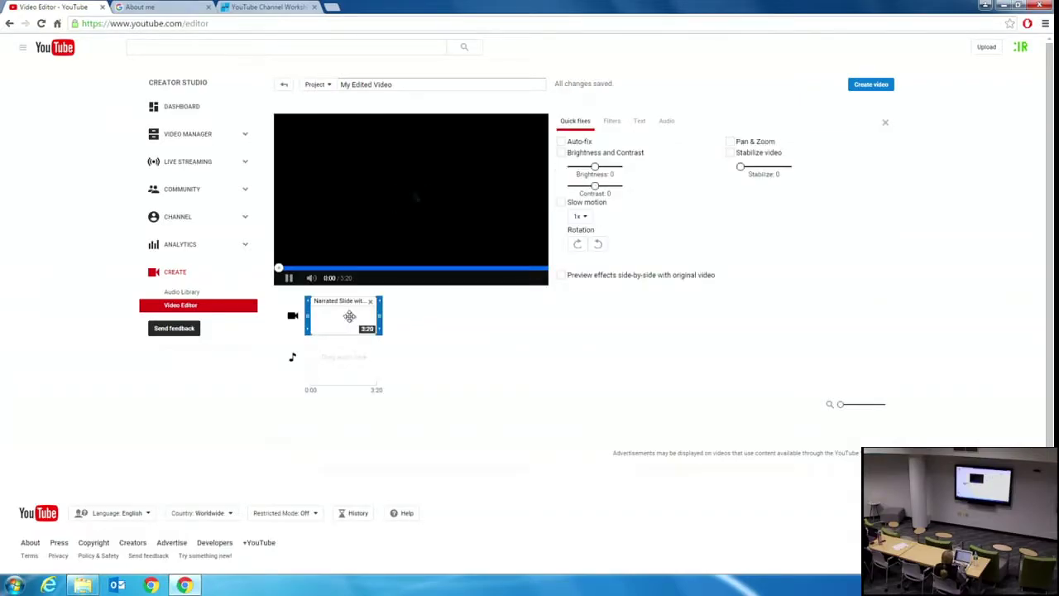
left_click(288, 279)
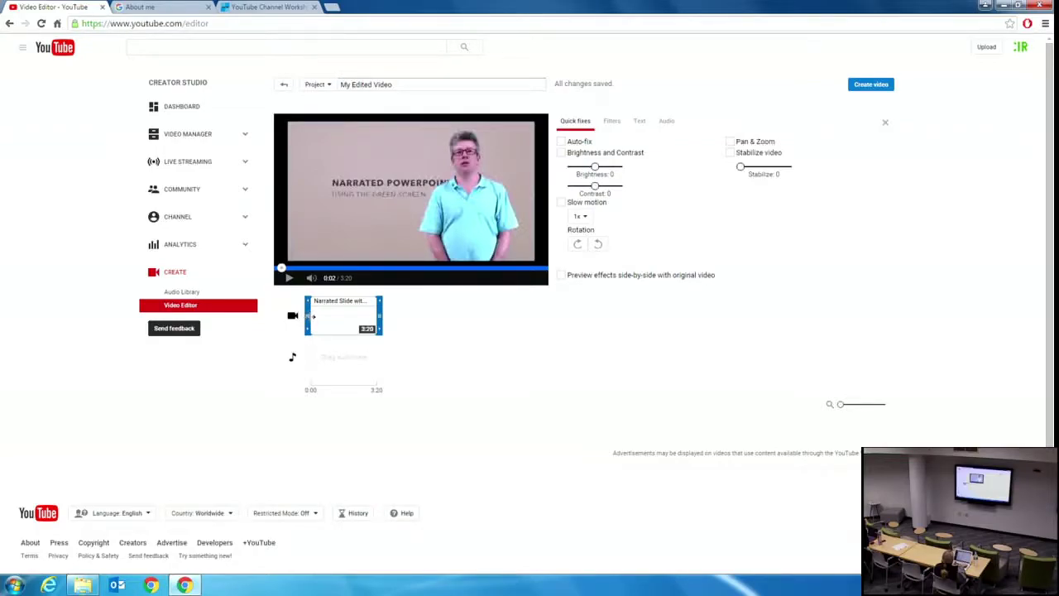
Step: Trim the clip to 1:00 long, starting at about 0:50 of the source, and create the video from the project
left_click_drag(308, 315, 326, 322)
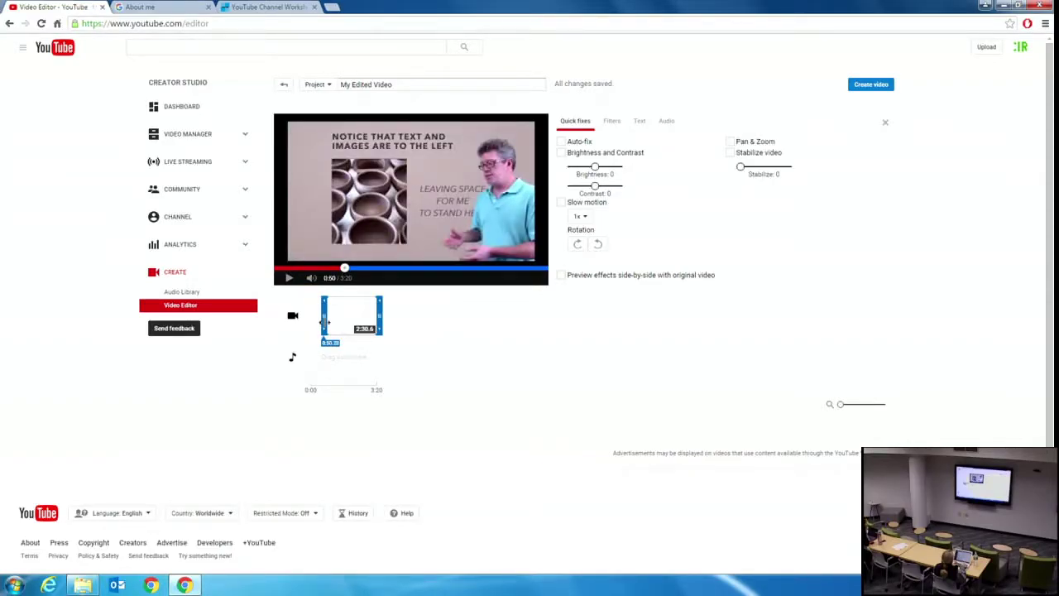
mouse_move(326, 322)
left_mouse_down()
mouse_move(362, 314)
mouse_move(335, 318)
left_mouse_up()
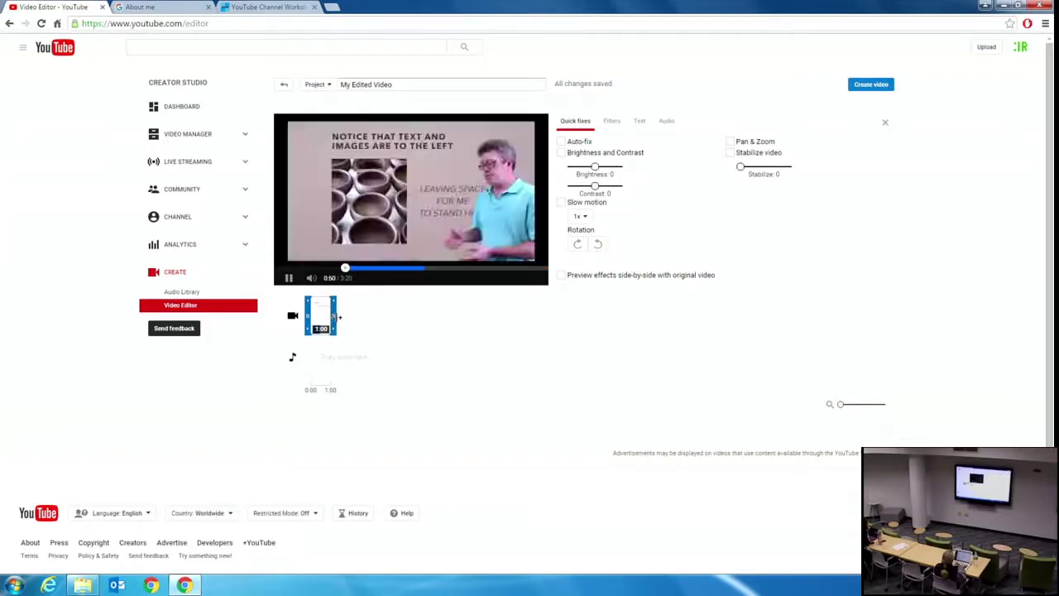
left_click(289, 278)
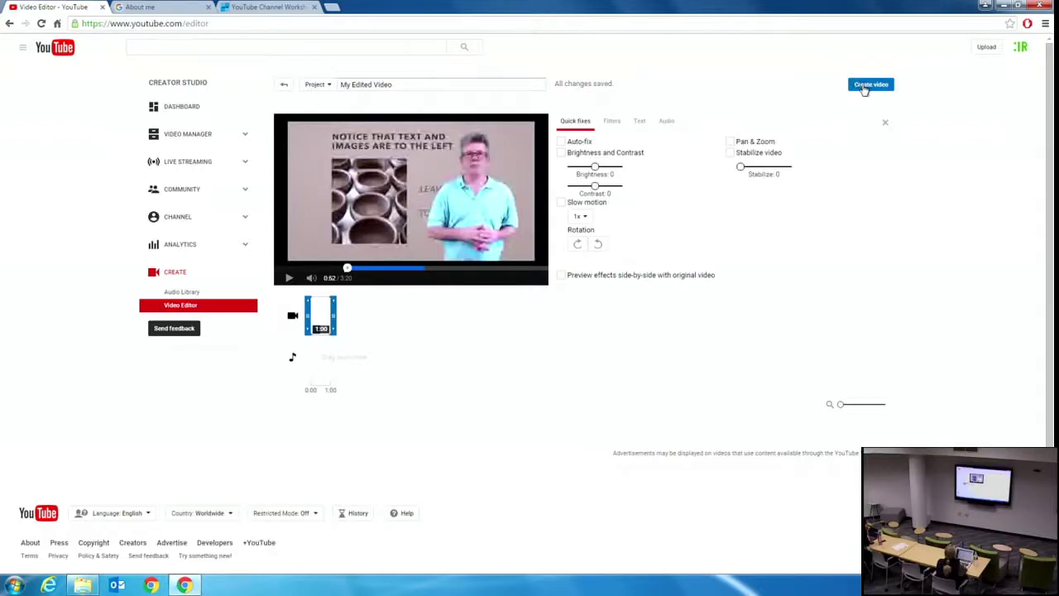
left_click(800, 112)
left_click(872, 83)
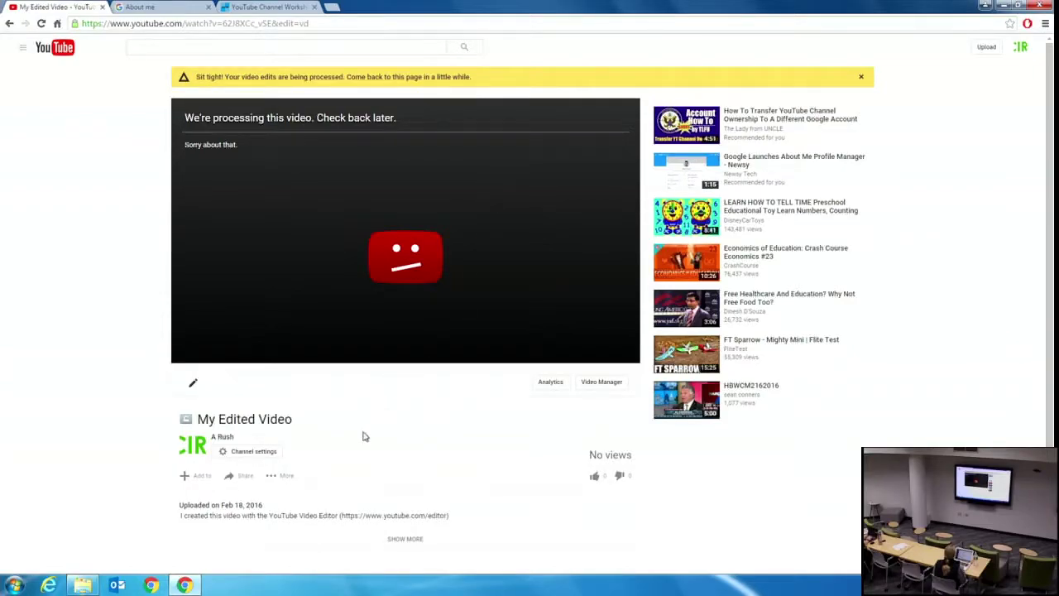
Step: Review the basic info and advanced settings of My Edited Video, and look through the channel's status and features list
left_click(193, 384)
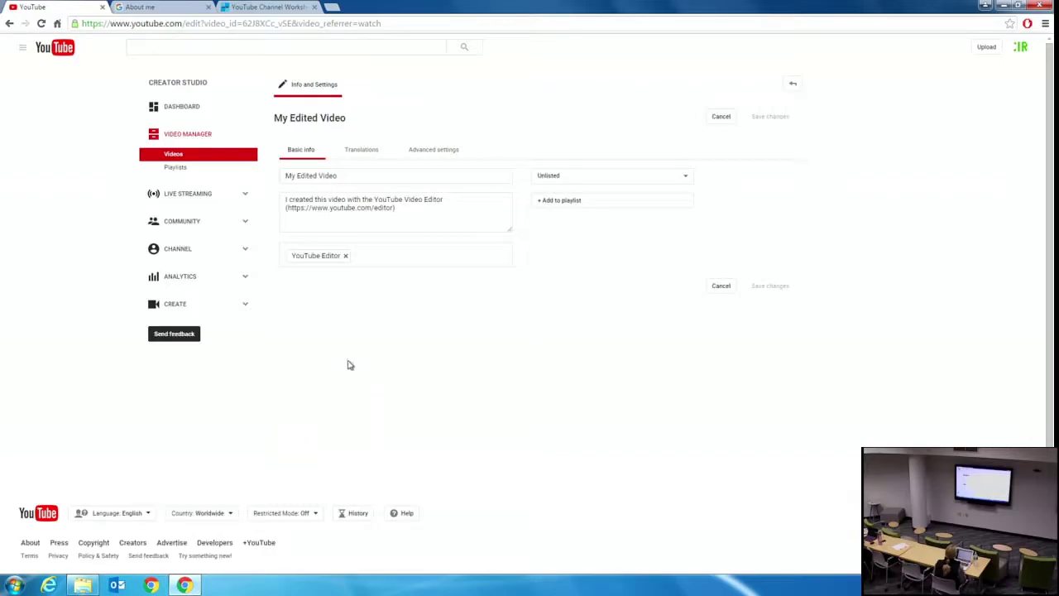
left_click(439, 150)
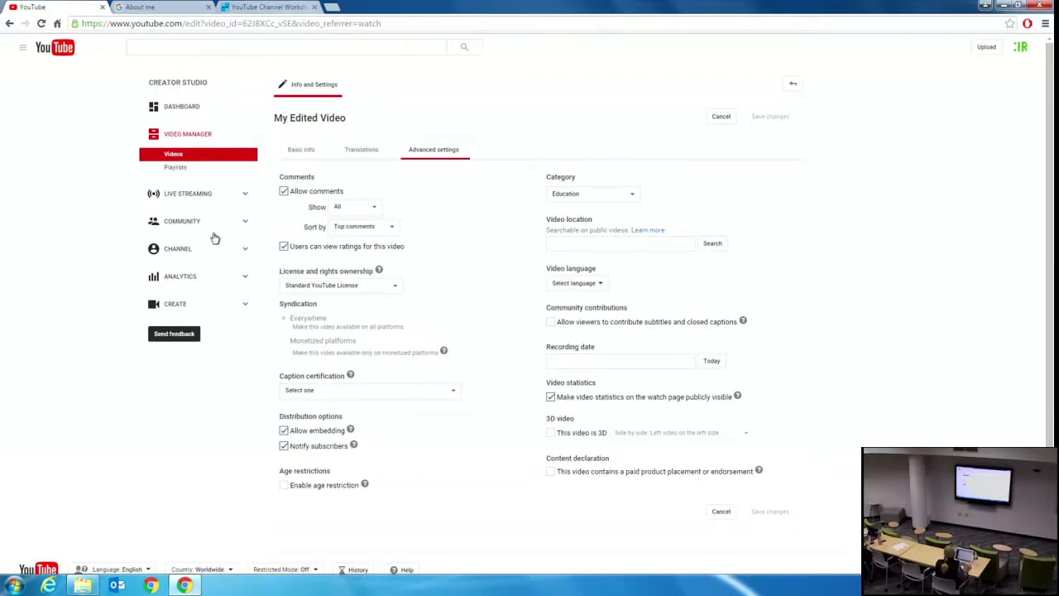
left_click(184, 252)
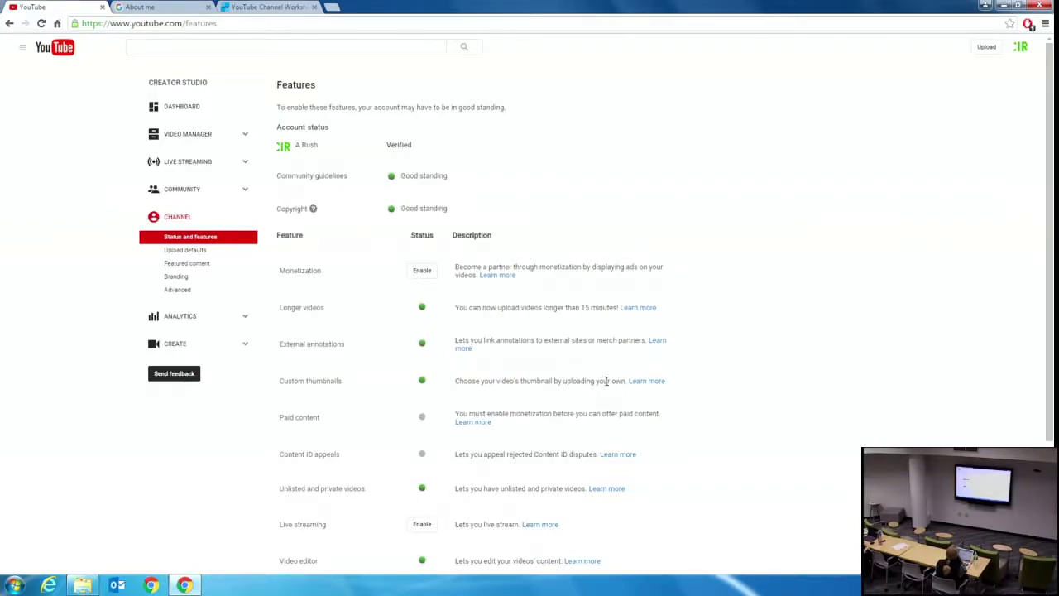
scroll(607, 380, "down", 3)
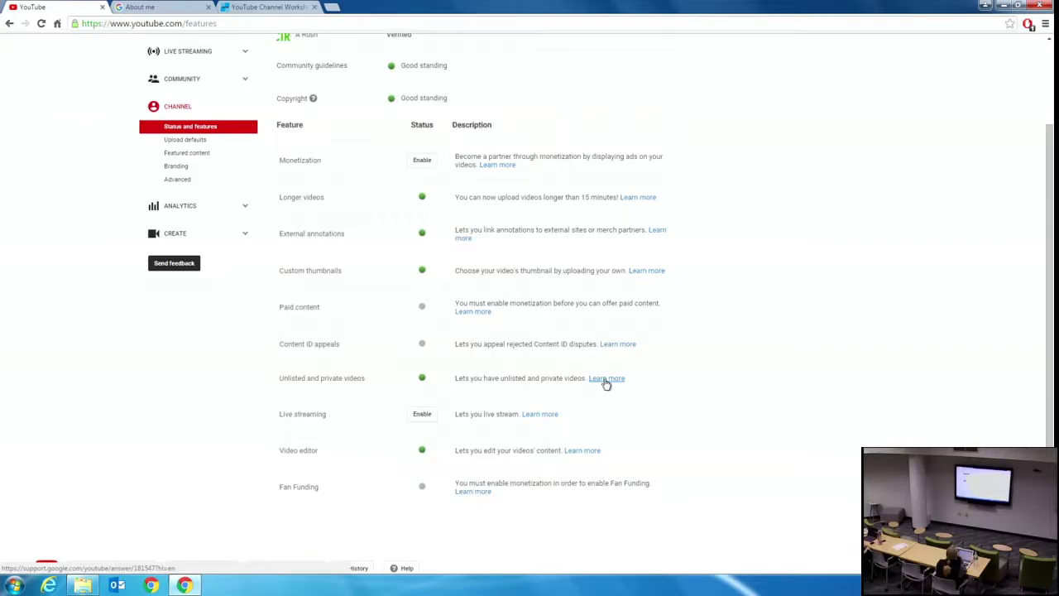
scroll(607, 382, "up", 3)
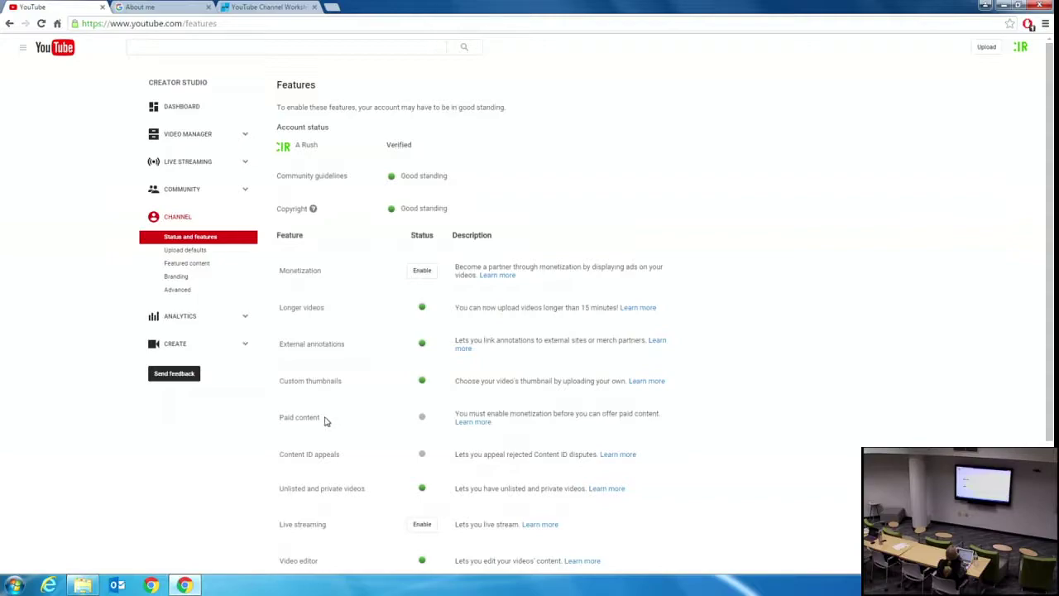
Step: Look over the community comments and community settings, and return to the channel's status and features
left_click(185, 192)
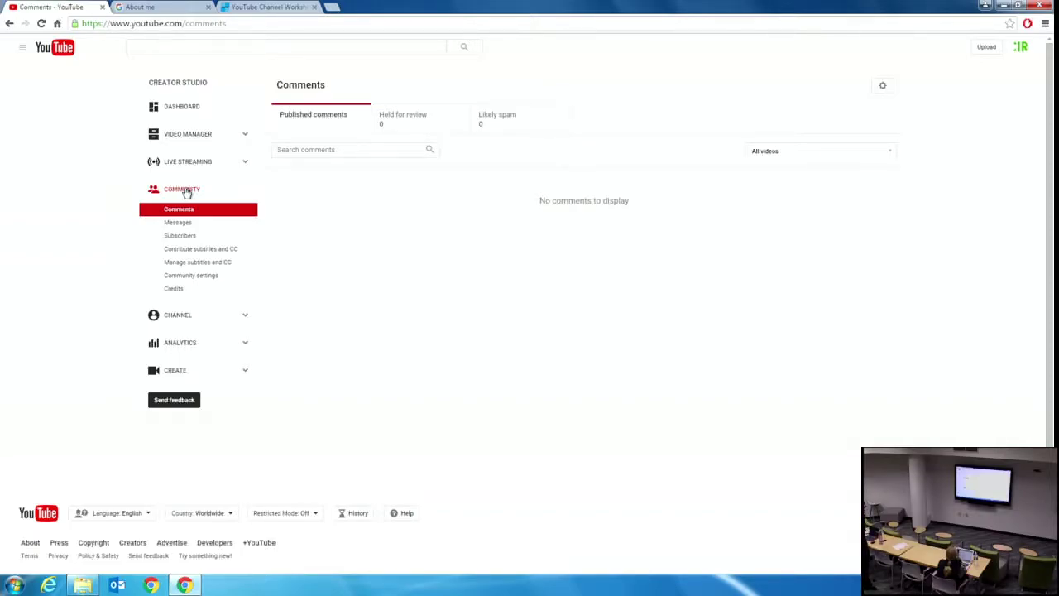
left_click(199, 281)
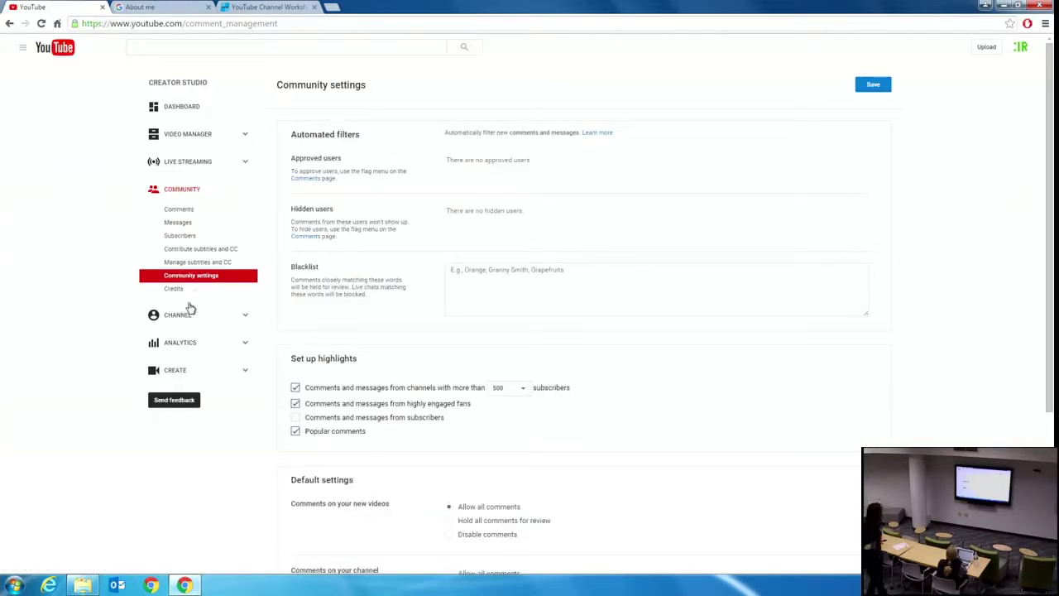
left_click(177, 315)
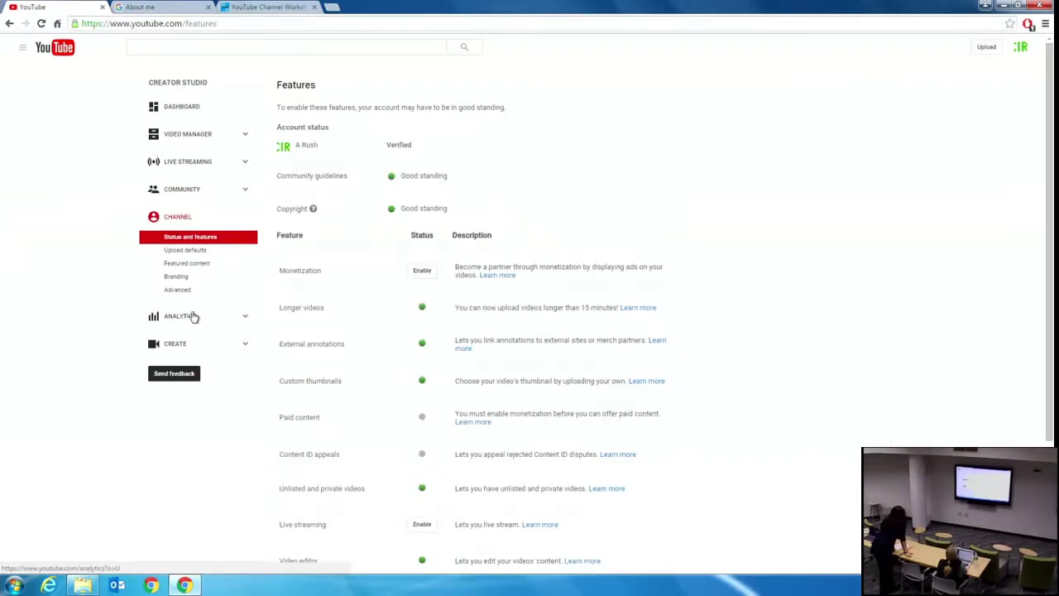
left_click(1021, 48)
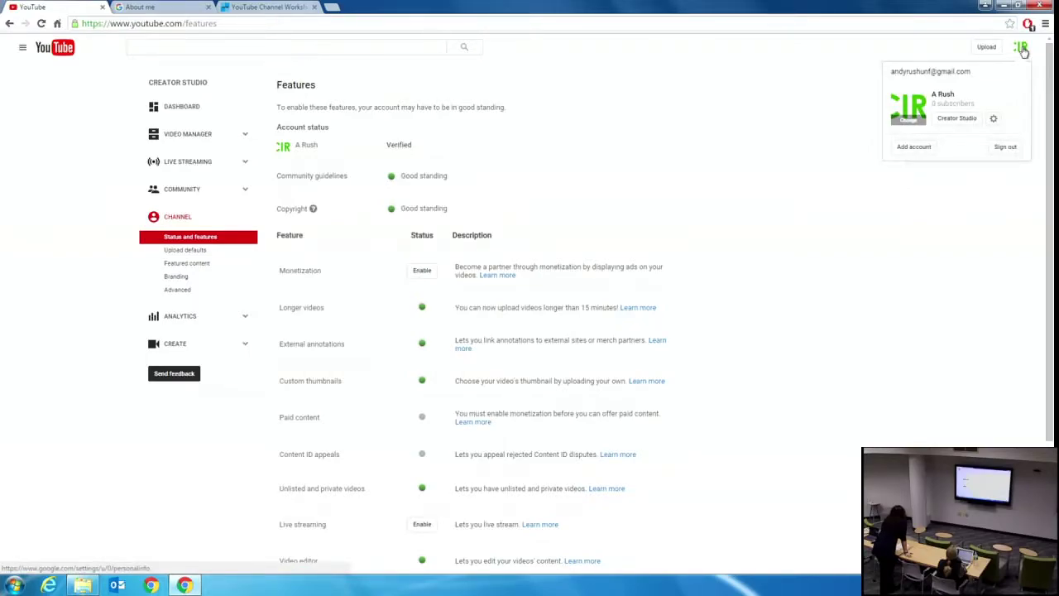
left_click(804, 119)
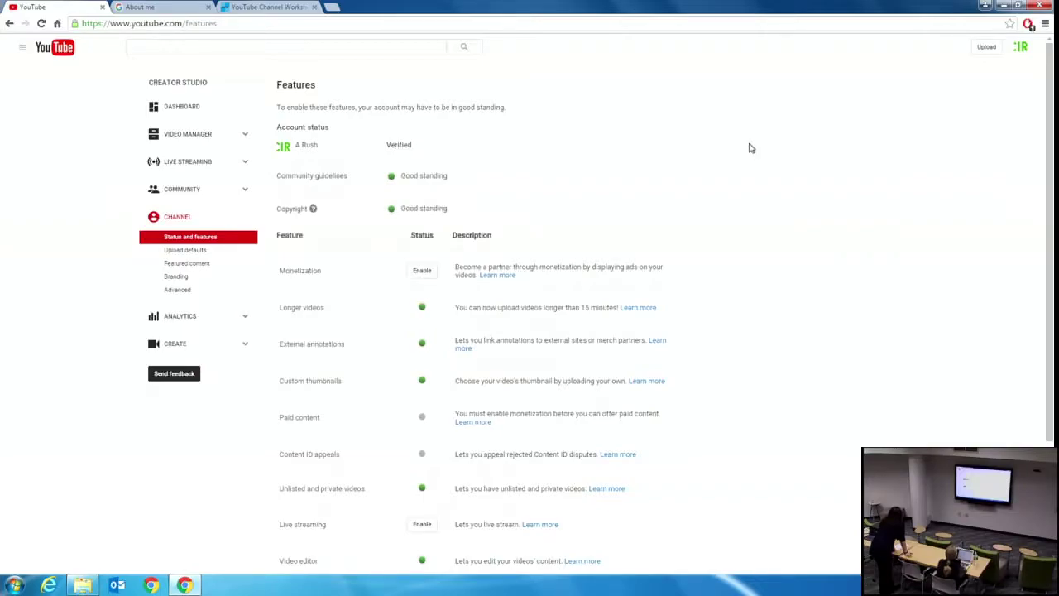
scroll(749, 148, "down", 3)
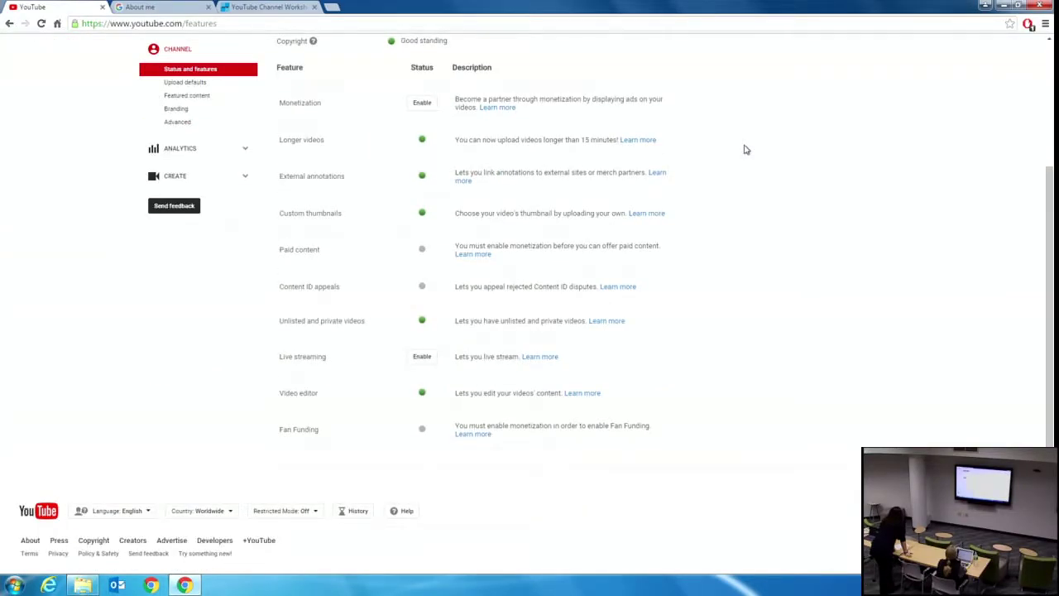
scroll(745, 149, "up", 3)
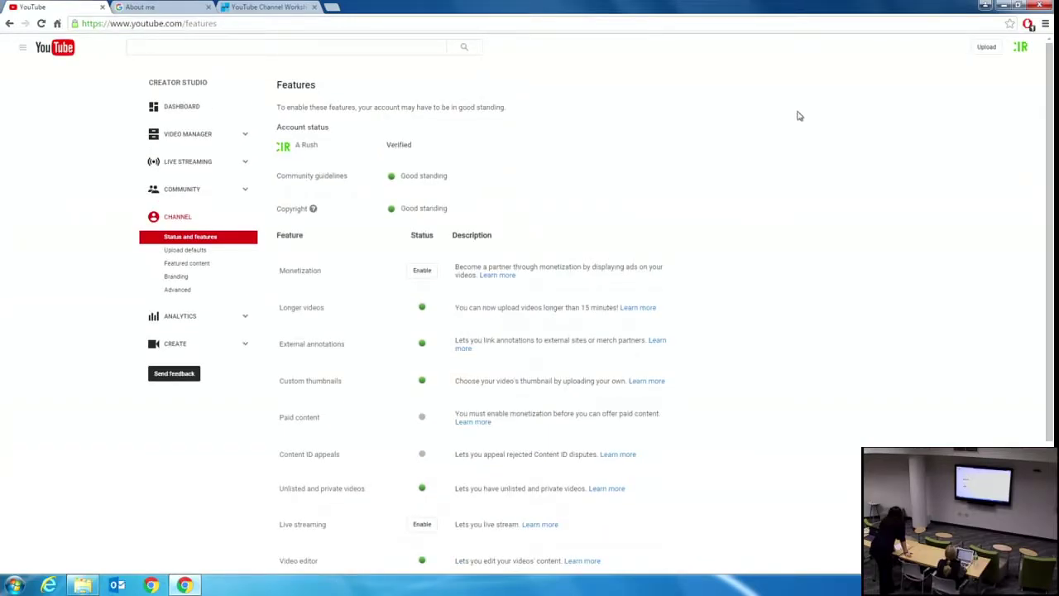
Step: Create a new channel from the account settings, named Sub Channel, with category Other and the Pages Terms accepted
left_click(1020, 50)
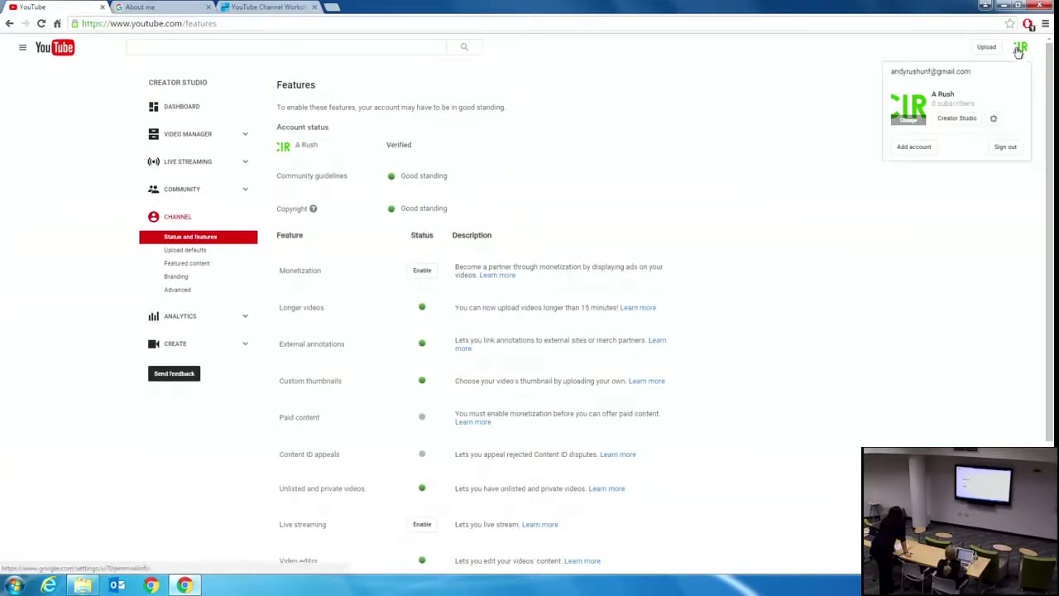
left_click(996, 121)
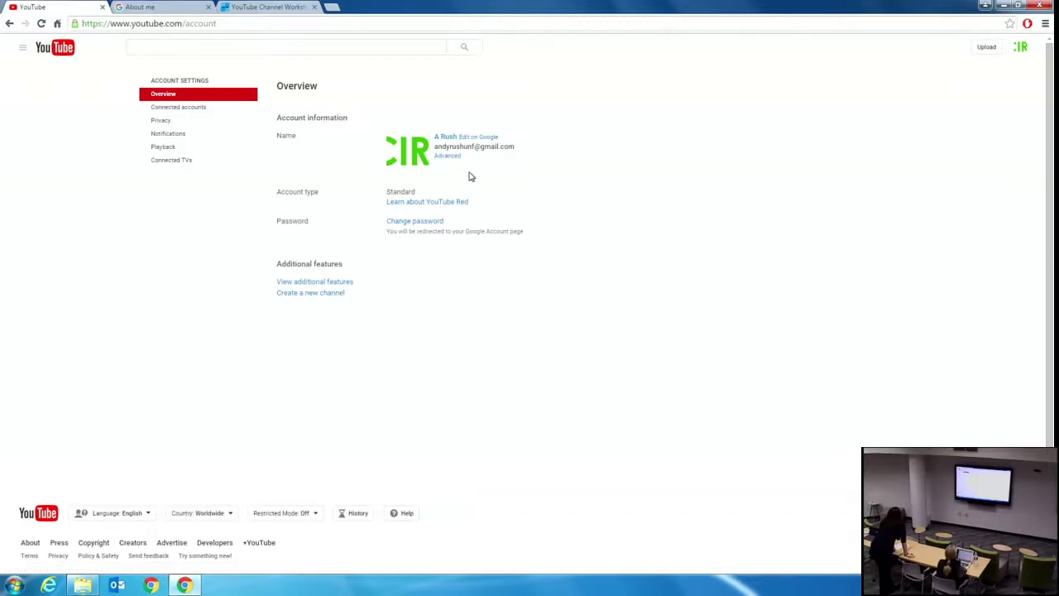
left_click(320, 295)
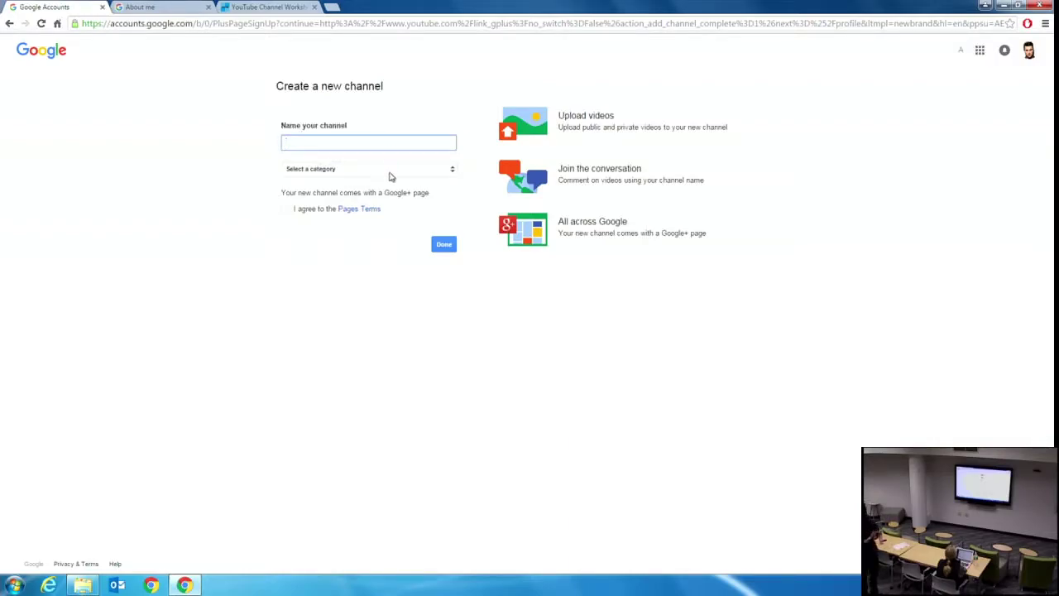
type("Sub Channel")
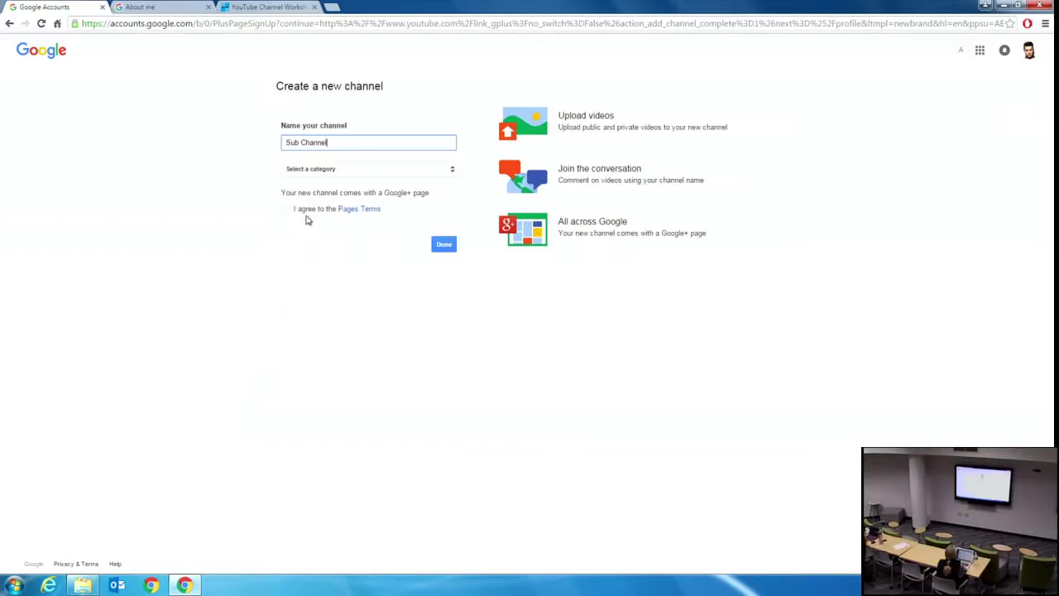
left_click(338, 170)
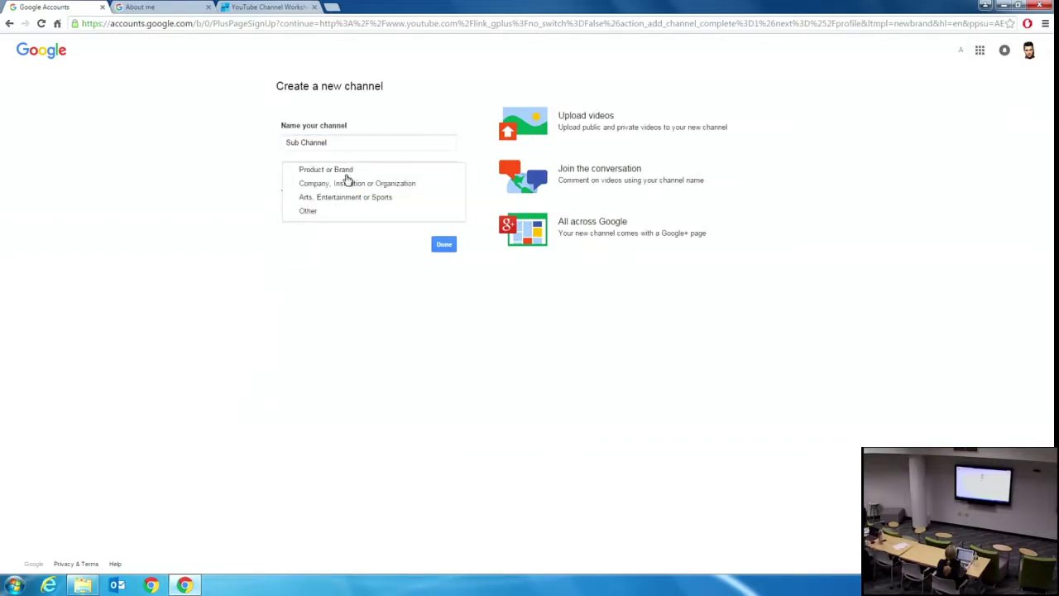
left_click(308, 211)
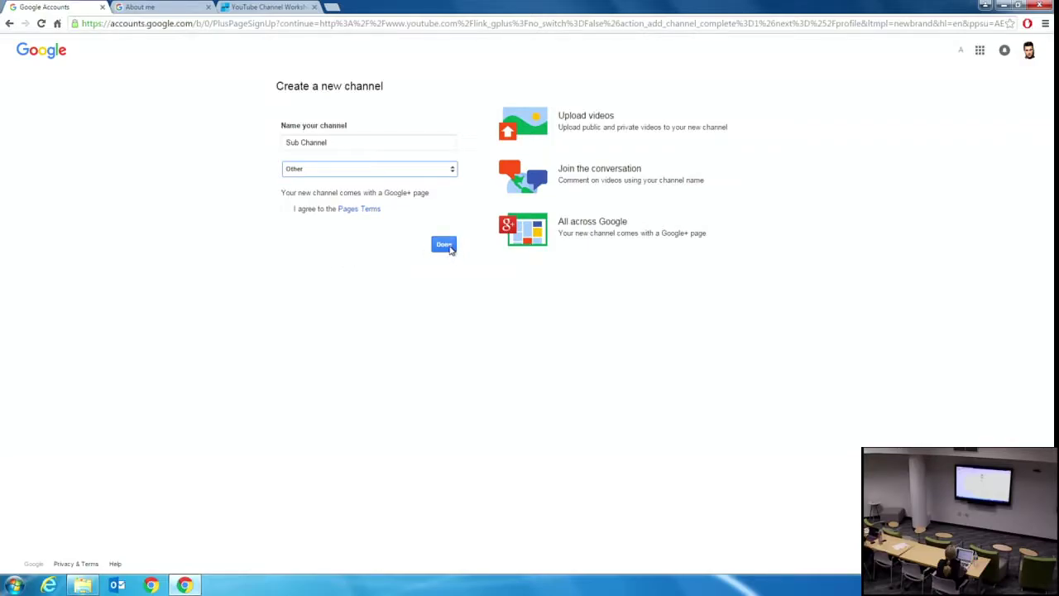
left_click(284, 209)
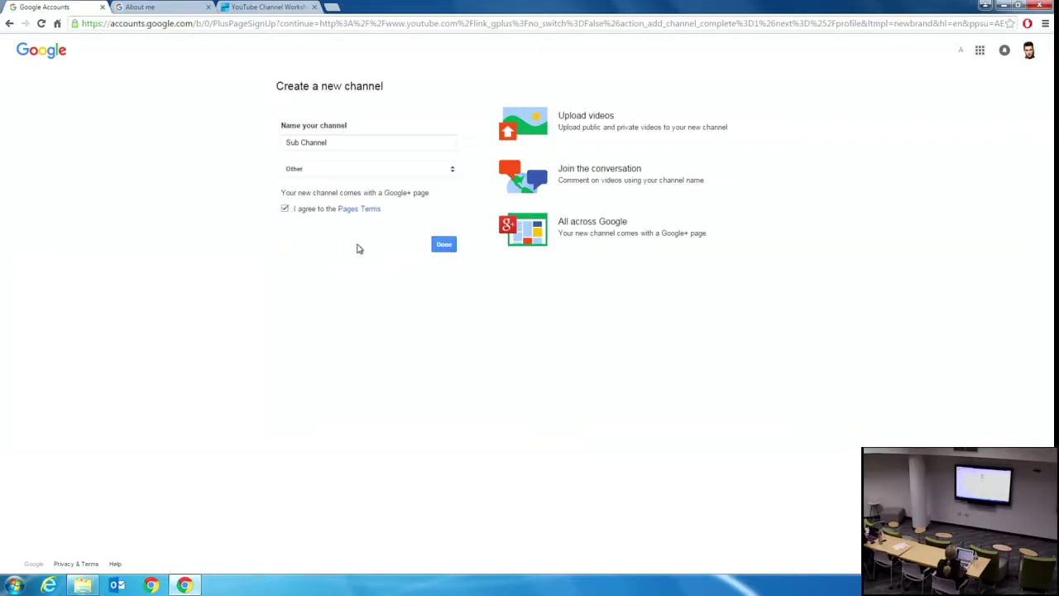
left_click(445, 245)
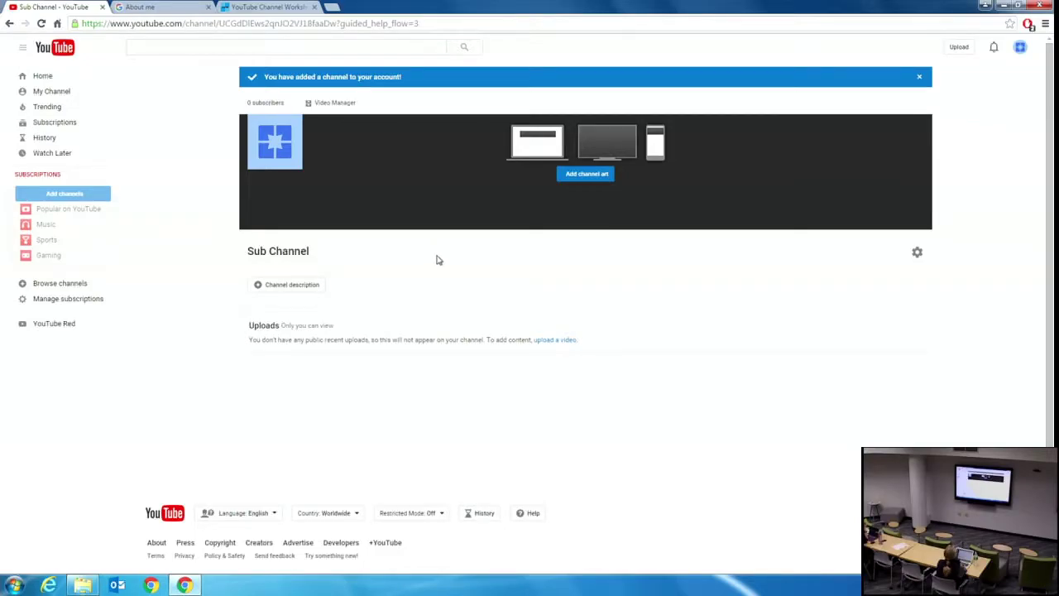
Step: View the Sub Channel page, and switch the account back to the original channel and its channel page
left_click(80, 96)
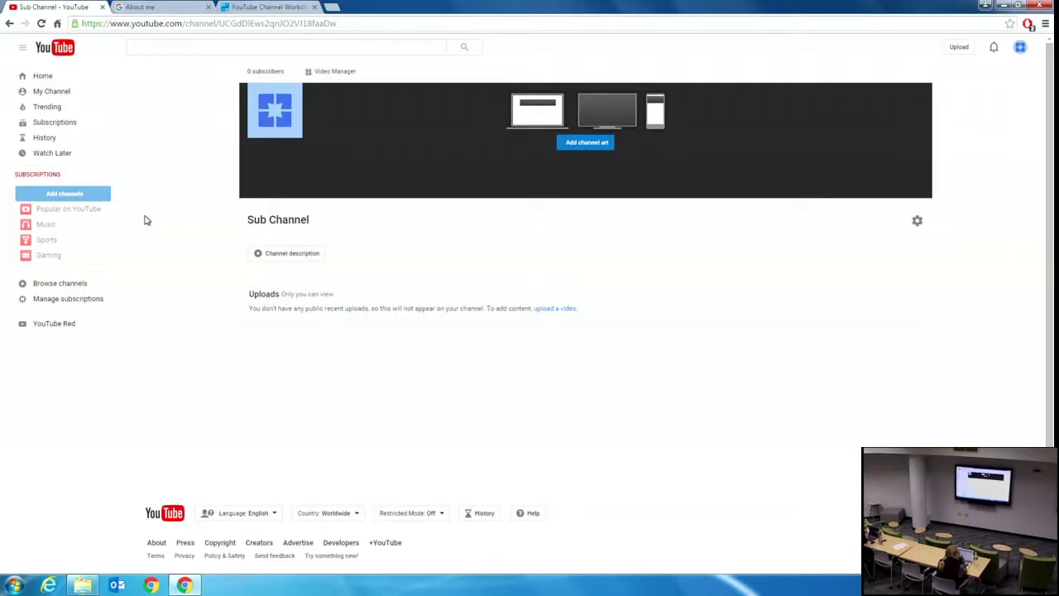
left_click(1021, 50)
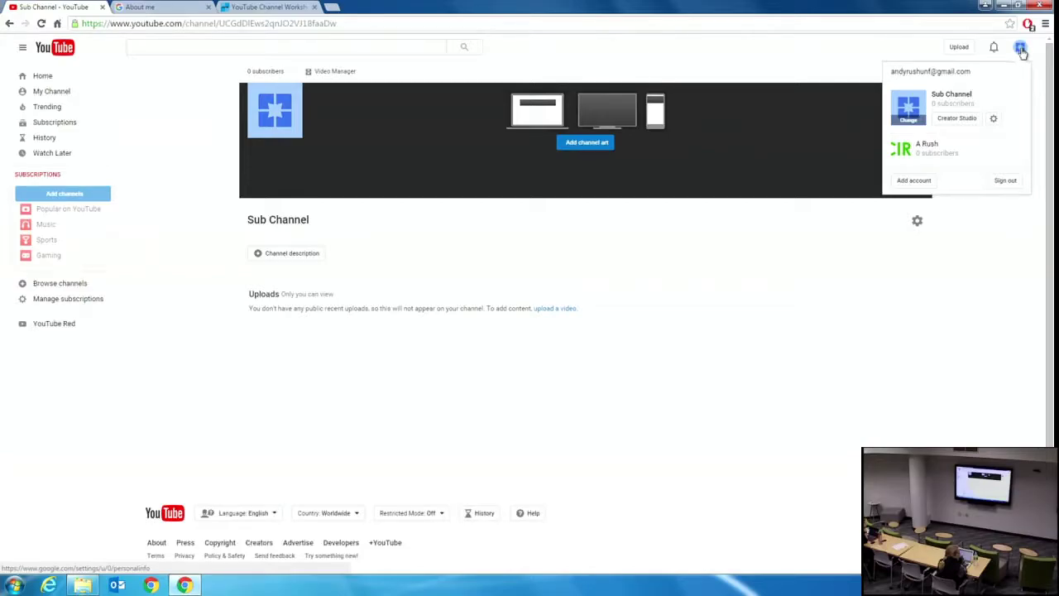
left_click(908, 153)
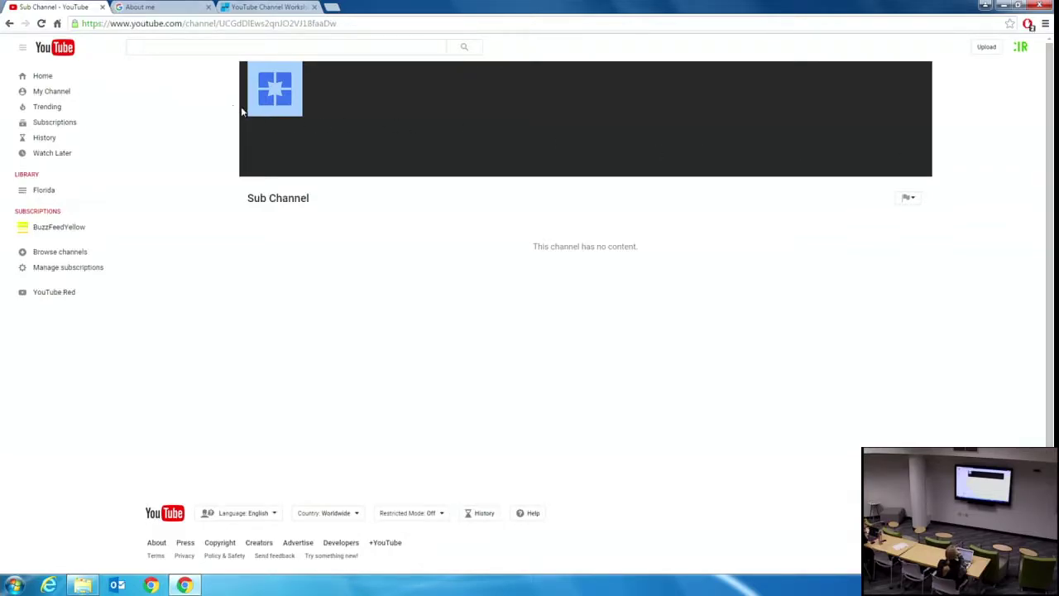
left_click(52, 91)
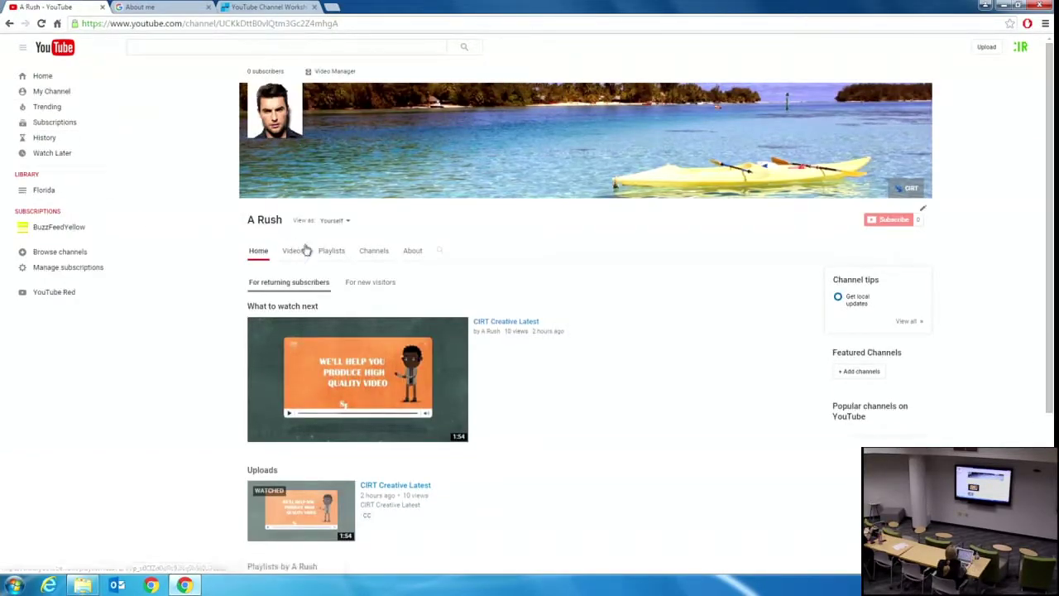
Step: Look over the original channel's subscriptions and the form for adding featured channels, leaving without adding any
left_click(380, 256)
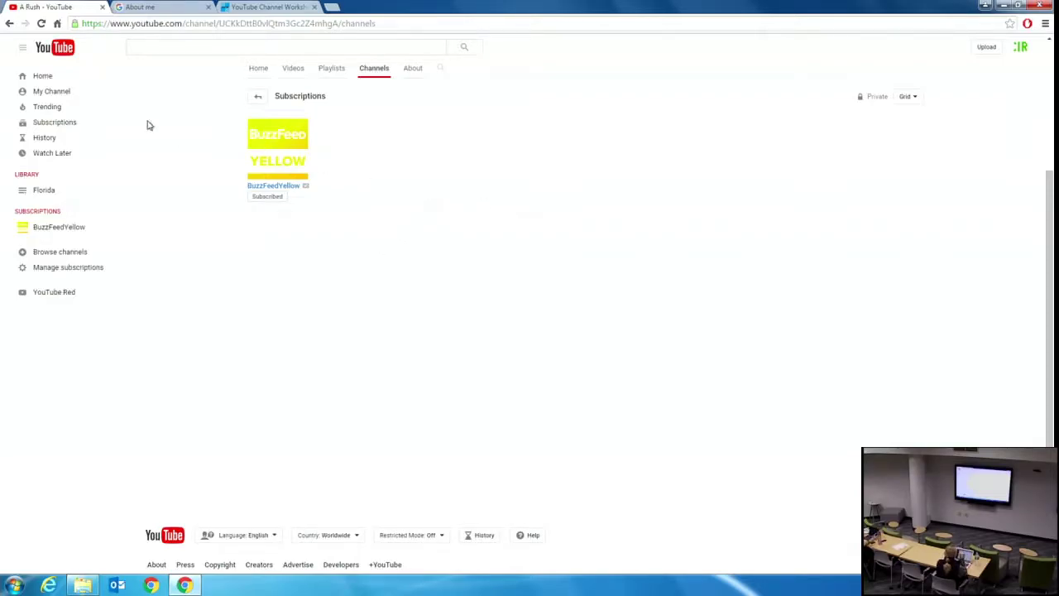
left_click(60, 93)
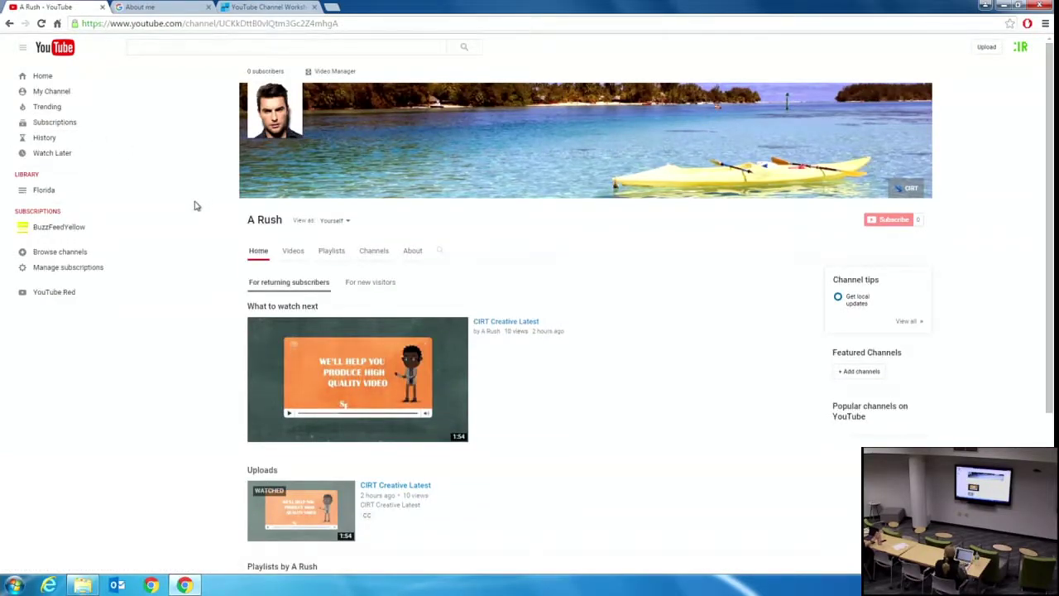
left_click(861, 372)
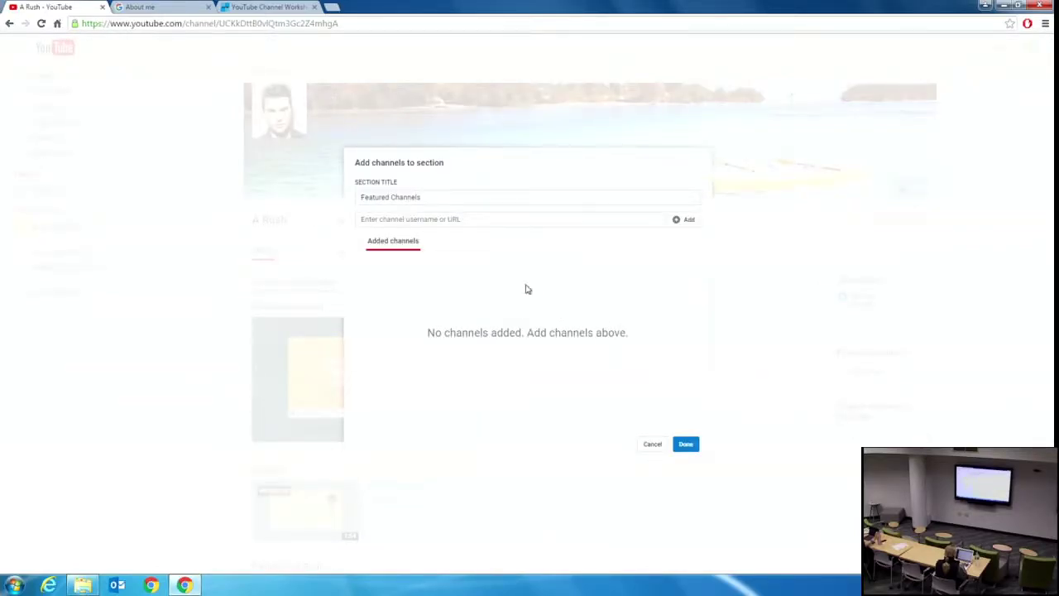
left_click(650, 445)
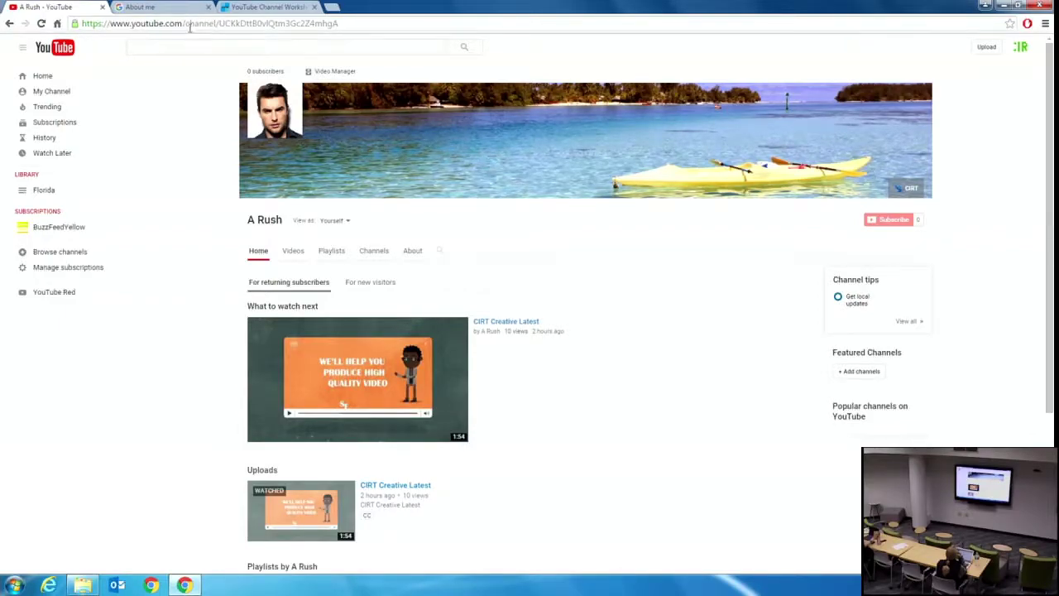
Step: Highlight the channel ID in the page address, and look through the channel's advanced settings in Creator Studio
left_click_drag(219, 23, 351, 23)
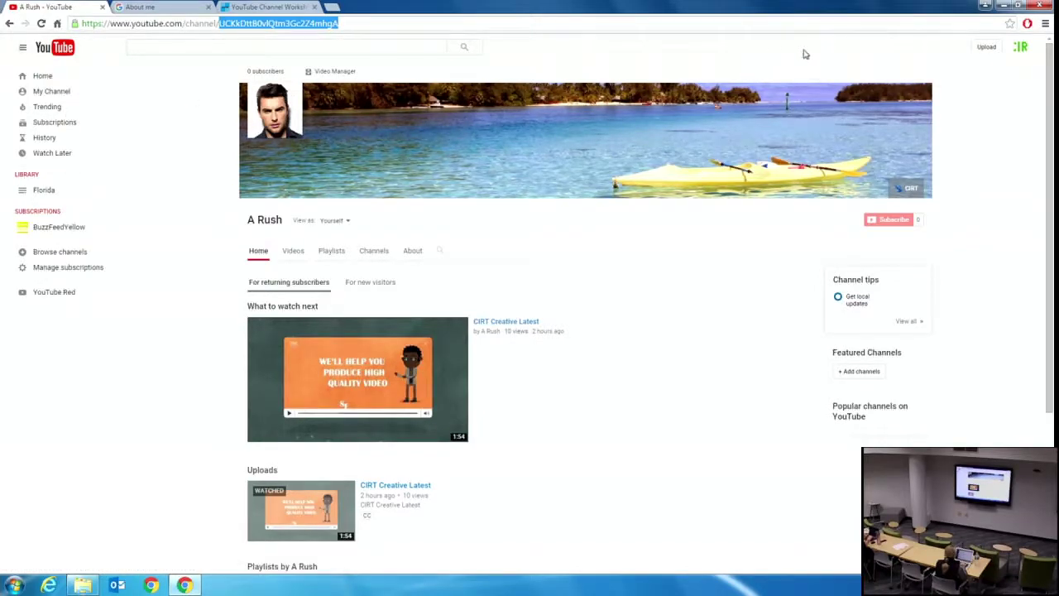
left_click(1021, 48)
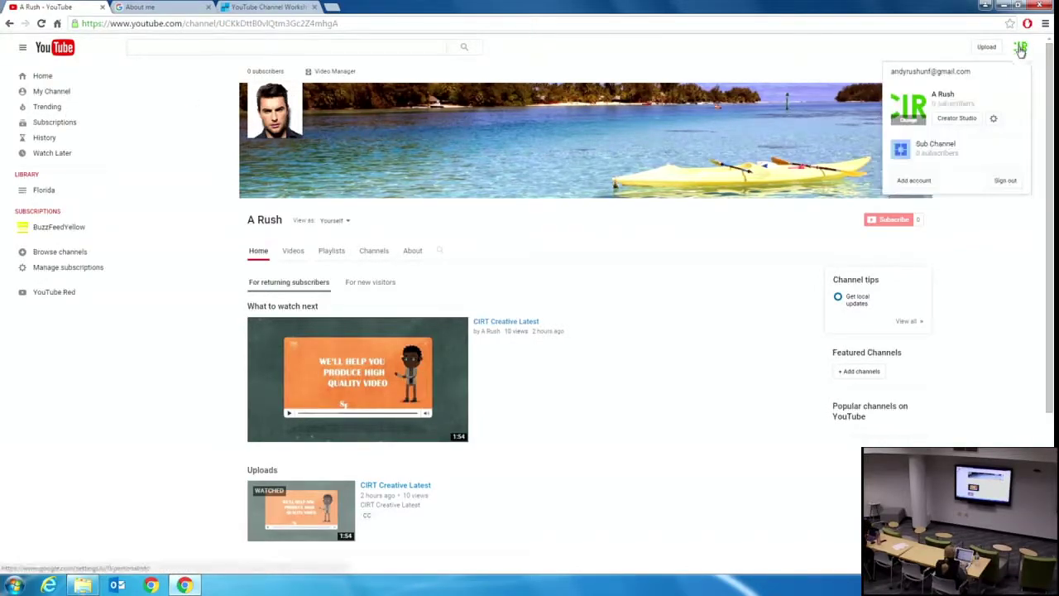
left_click(966, 119)
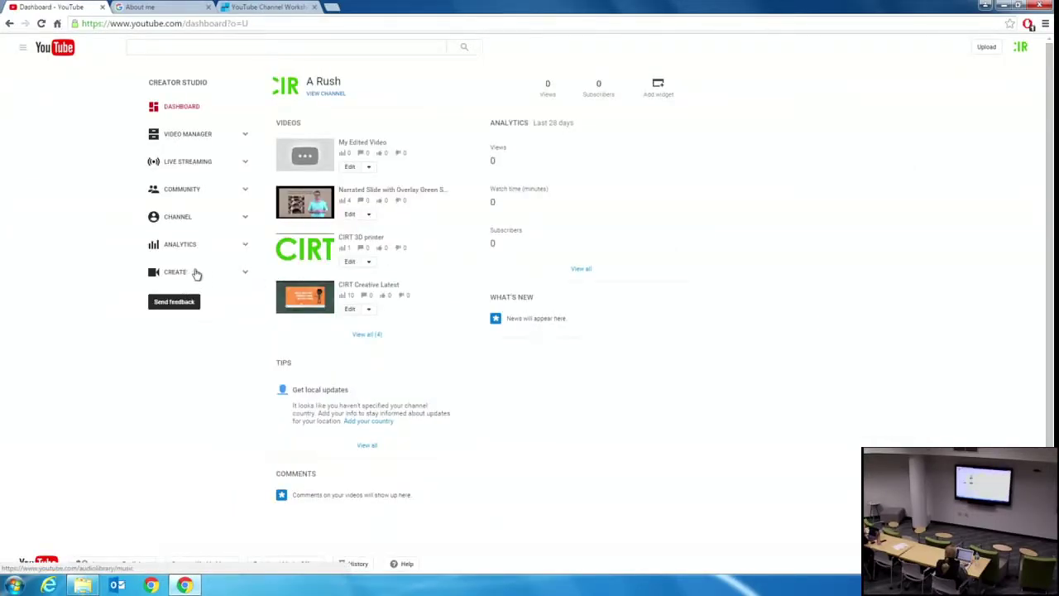
left_click(189, 218)
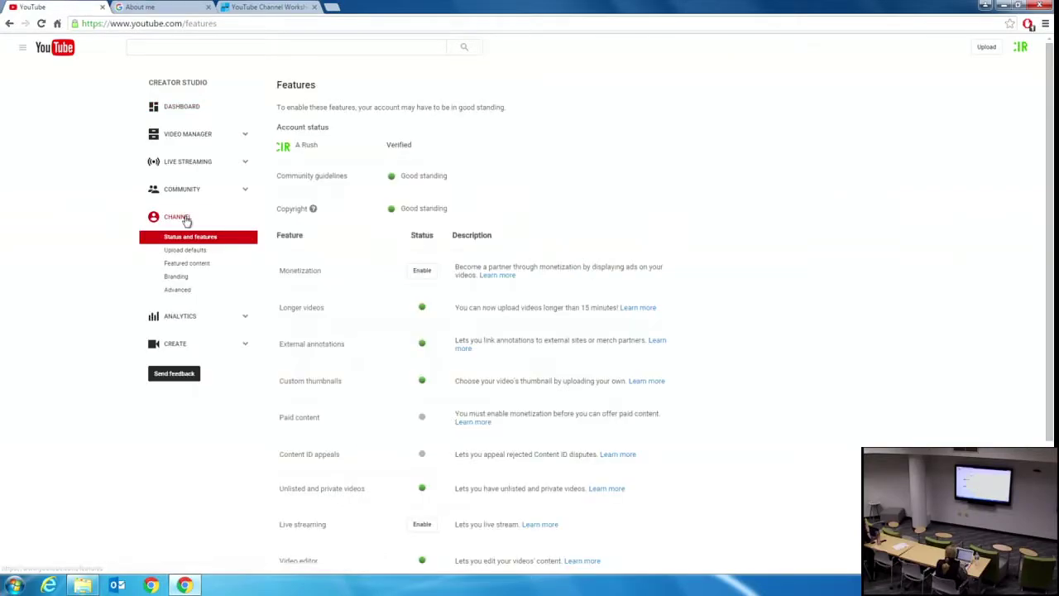
left_click(179, 290)
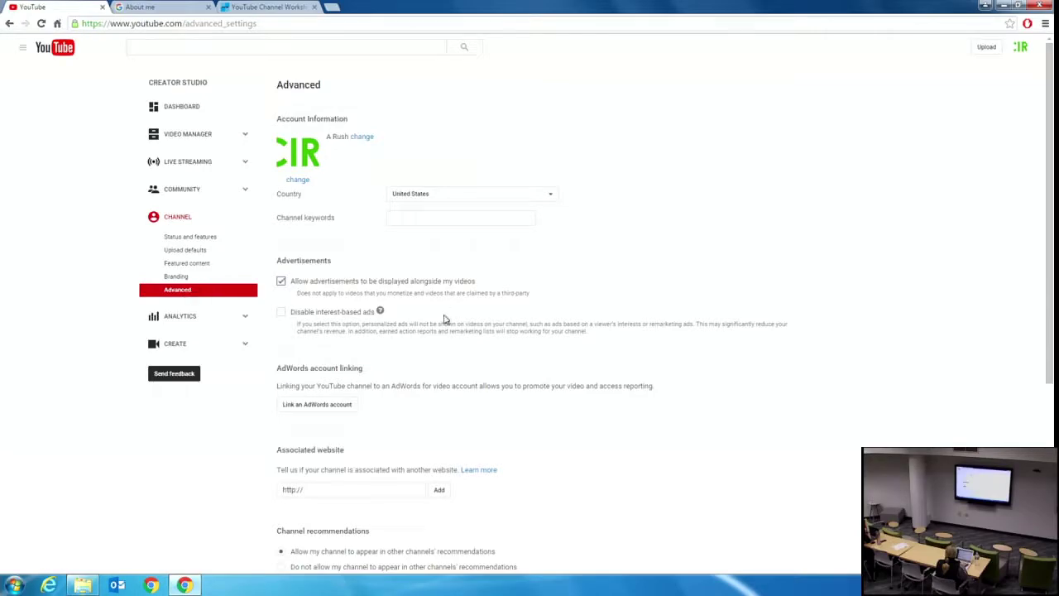
scroll(431, 328, "down", 3)
scroll(433, 334, "up", 3)
Step: Check the additional features from the account settings overview, and open the account's advanced settings
left_click(1025, 50)
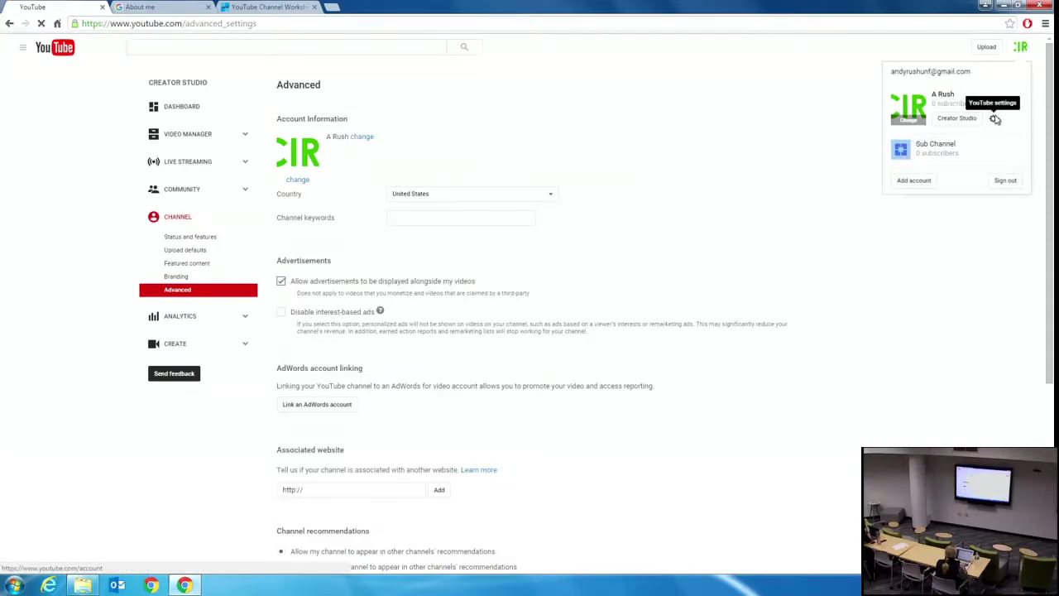
left_click(996, 120)
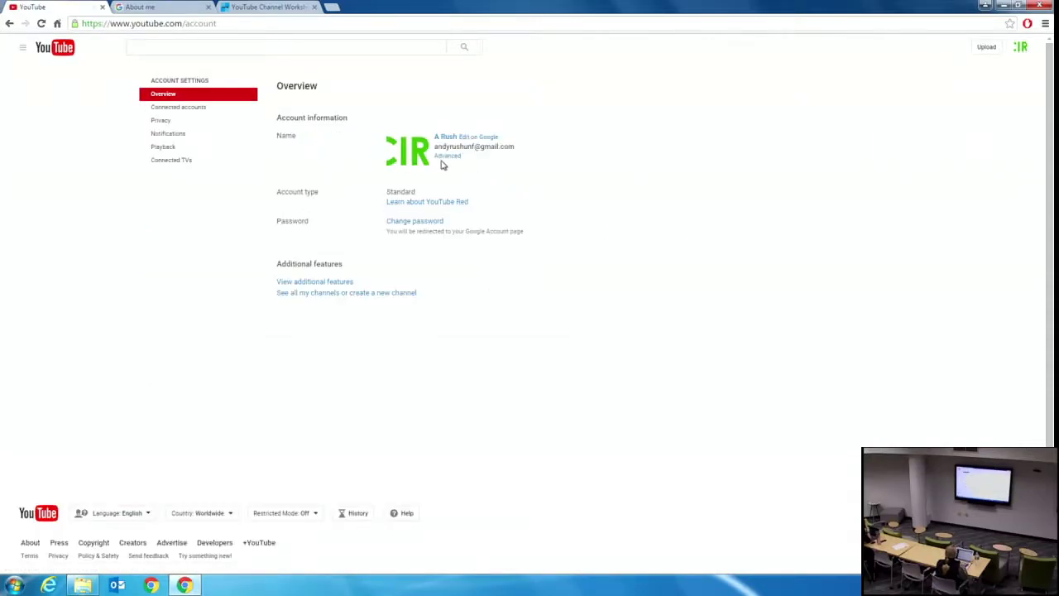
left_click(334, 284)
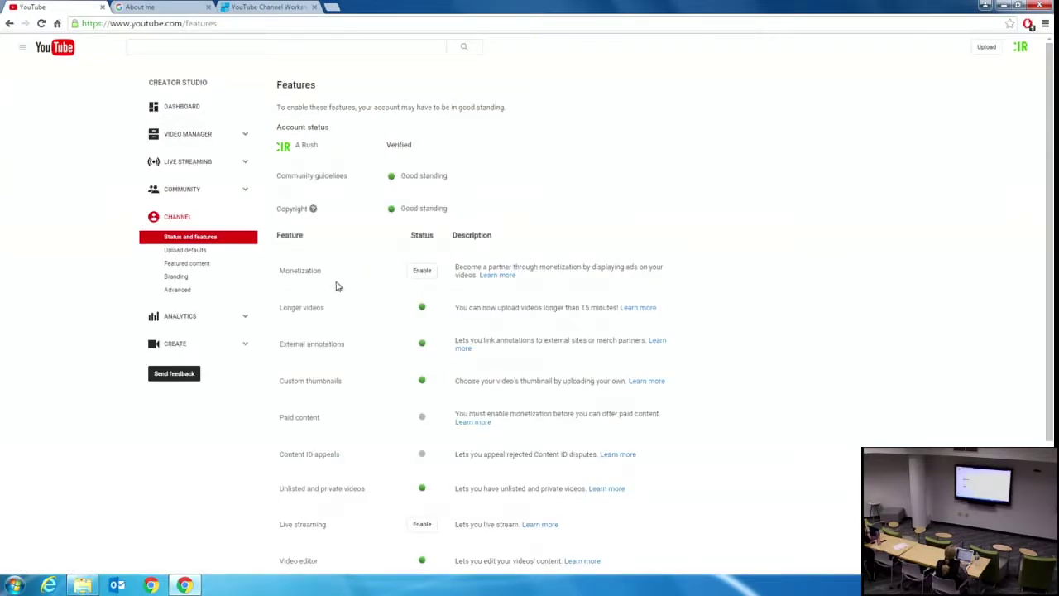
left_click(1022, 49)
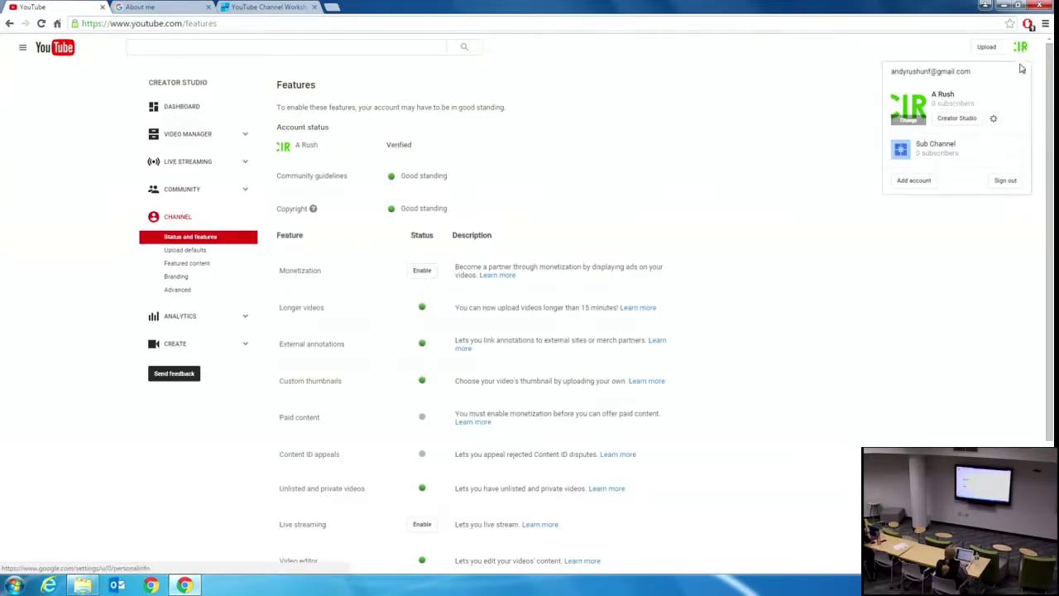
left_click(993, 118)
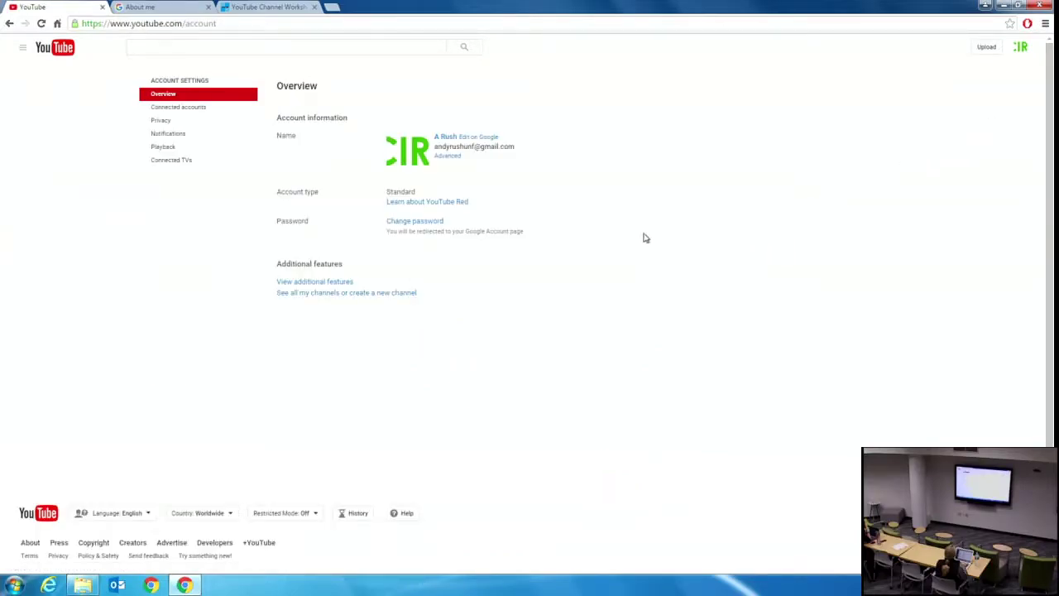
left_click(447, 156)
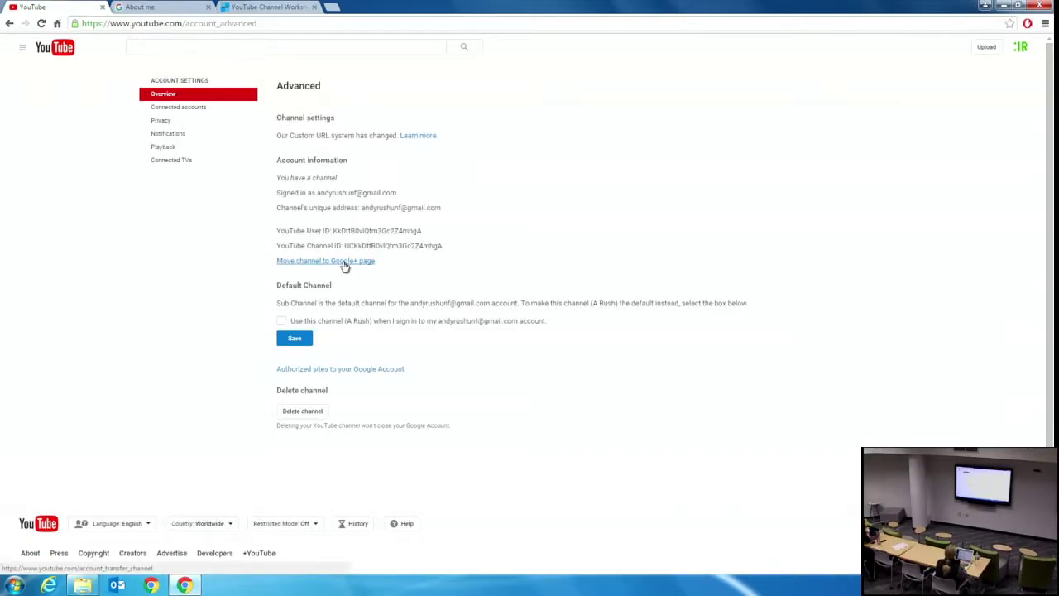
Step: Read the eligibility requirements for a custom channel URL in YouTube Help, and return to the account's advanced settings
left_click(414, 136)
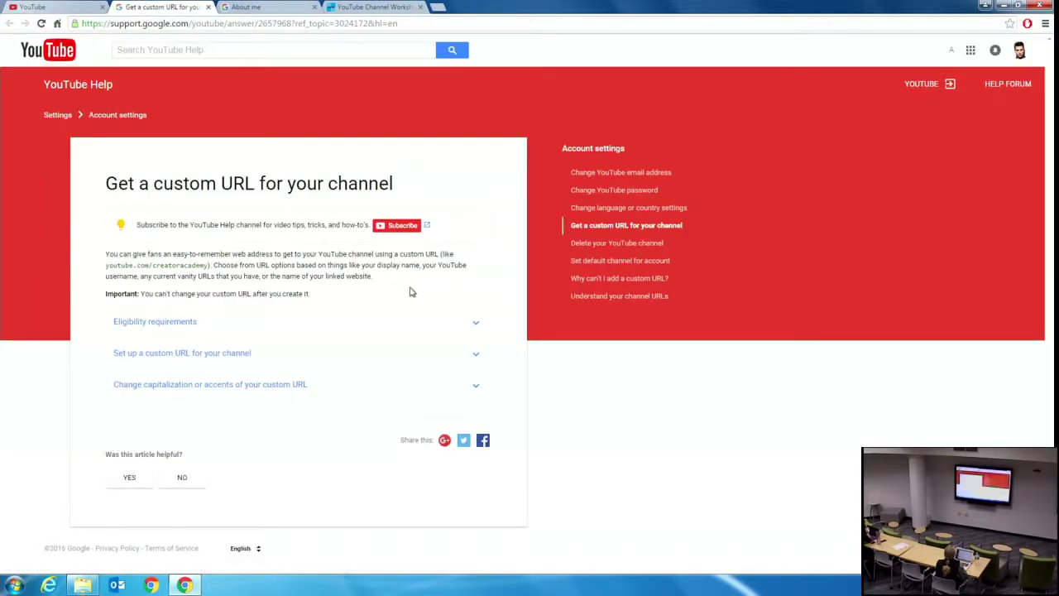
left_click(191, 325)
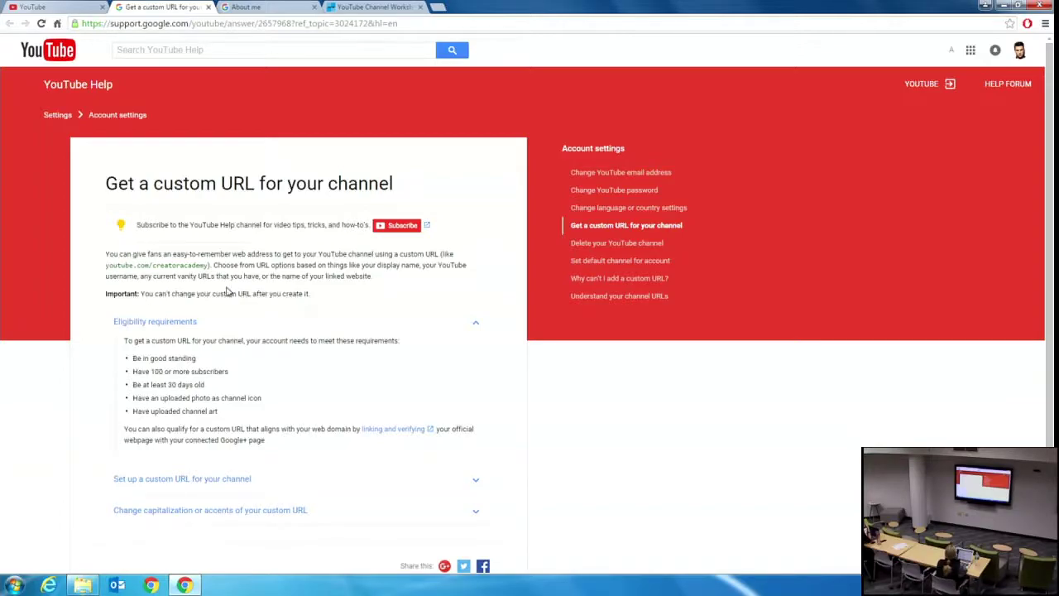
left_click(208, 8)
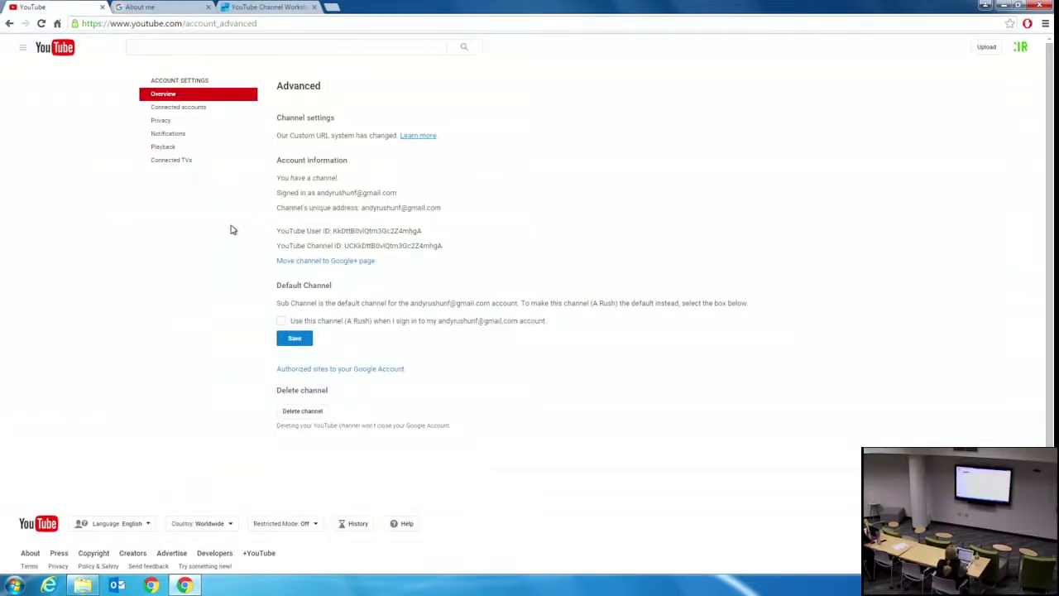
scroll(593, 157, "down", 1)
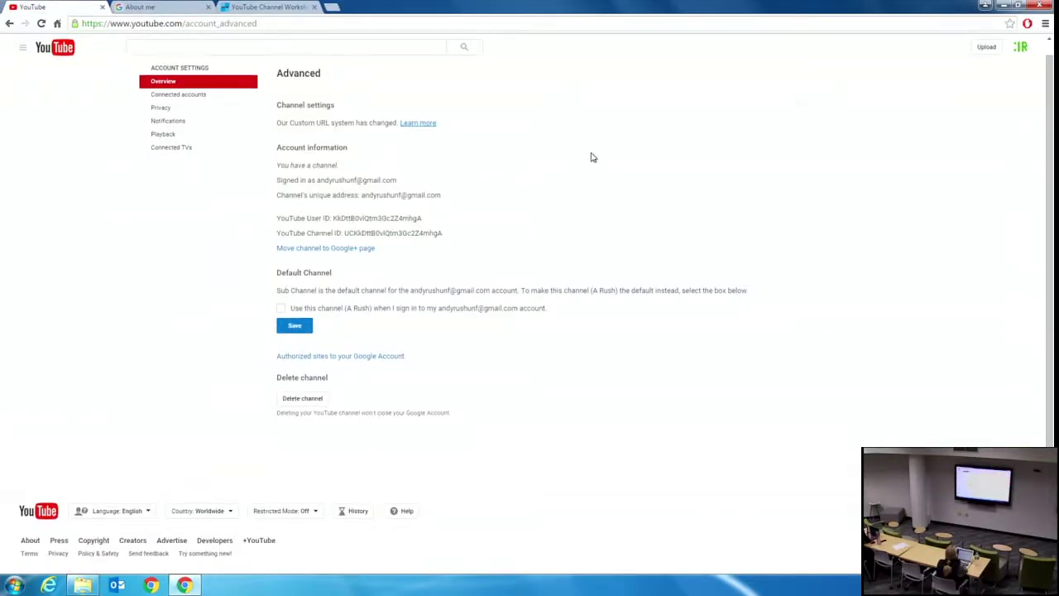
scroll(593, 157, "up", 1)
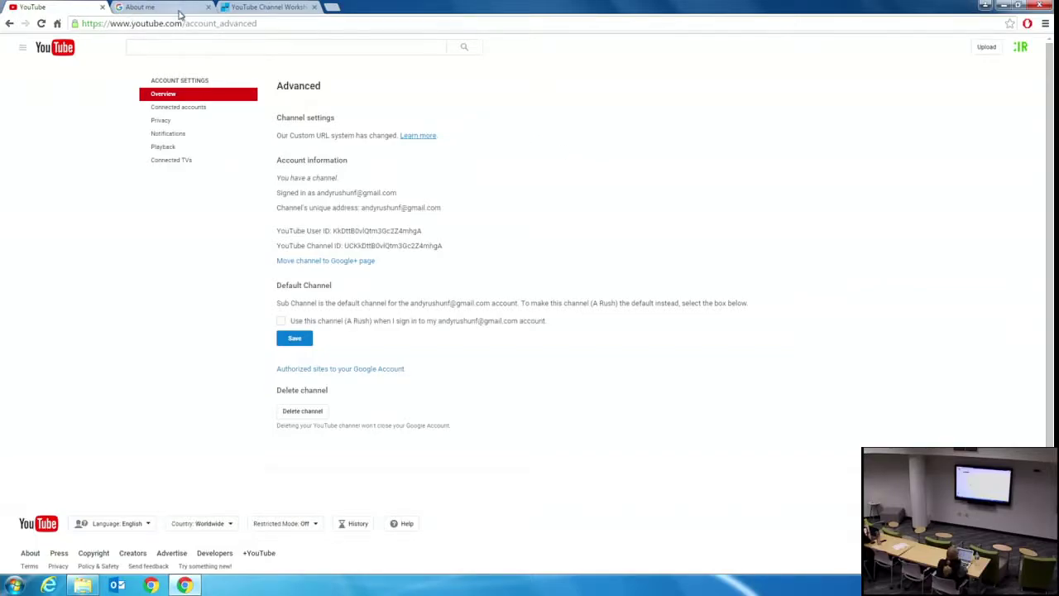
Step: Look over the outline on the YouTube Channel Workshop page, and go to the Online Course Media home page
left_click(240, 8)
scroll(439, 307, "down", 4)
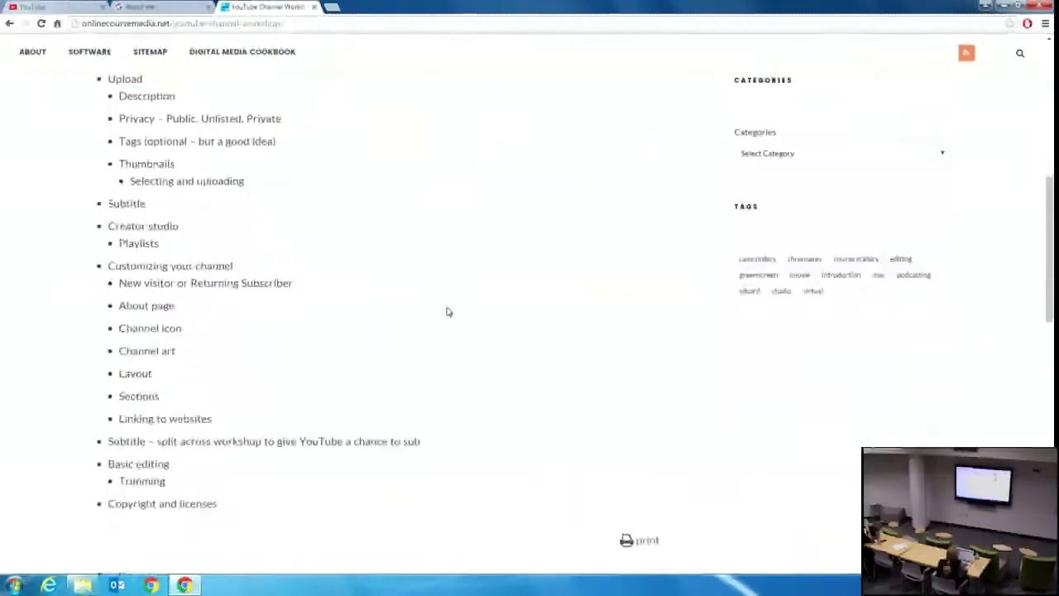
scroll(445, 309, "up", 8)
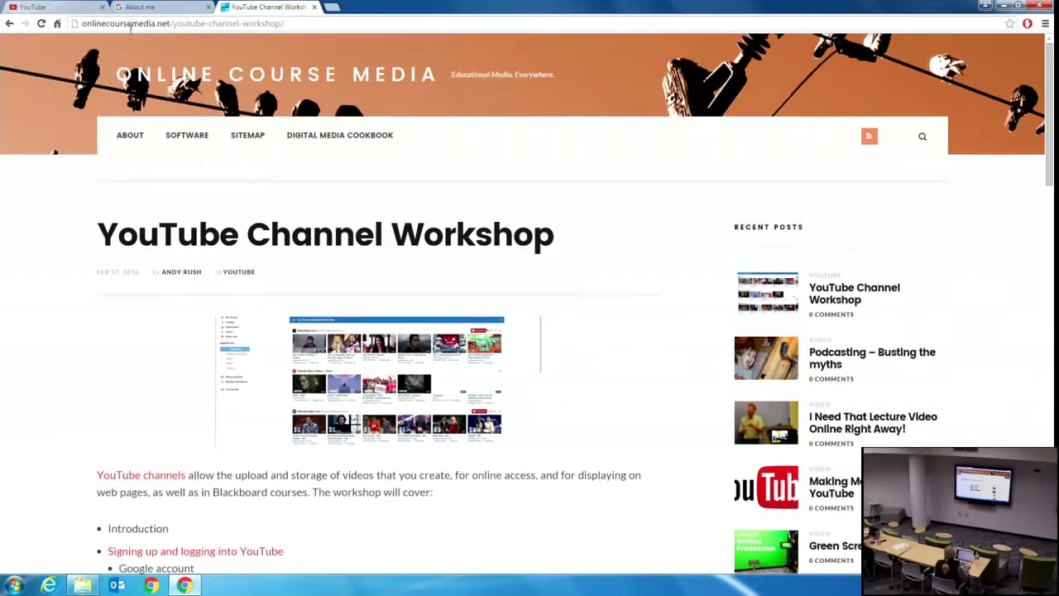
left_click(175, 136)
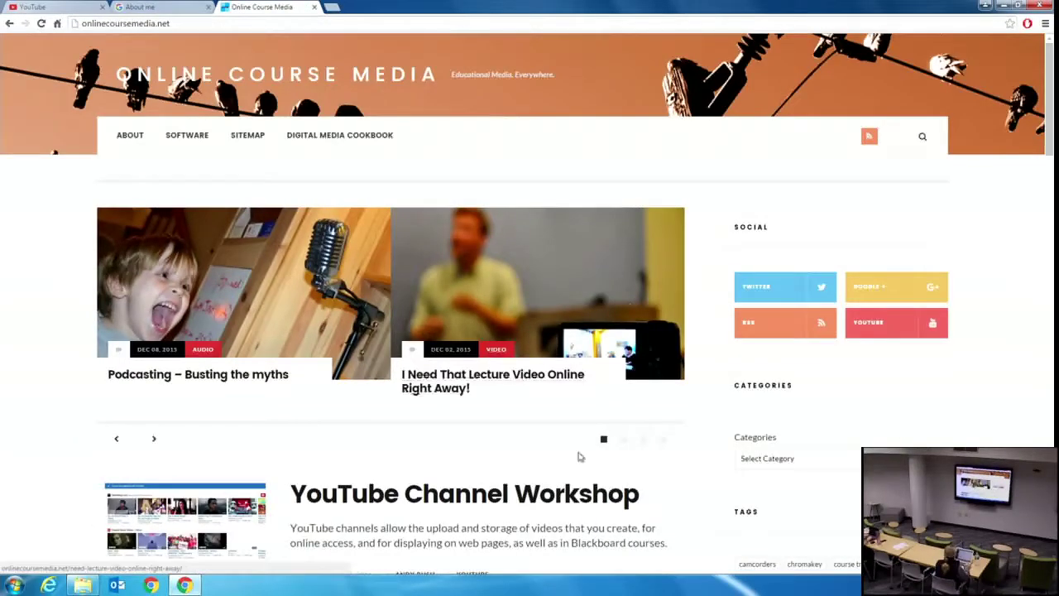
Step: Open the YouTube Channel Workshop post, check the channel behind its YouTube channels link, and return to the post
scroll(472, 462, "down", 3)
left_click(427, 298)
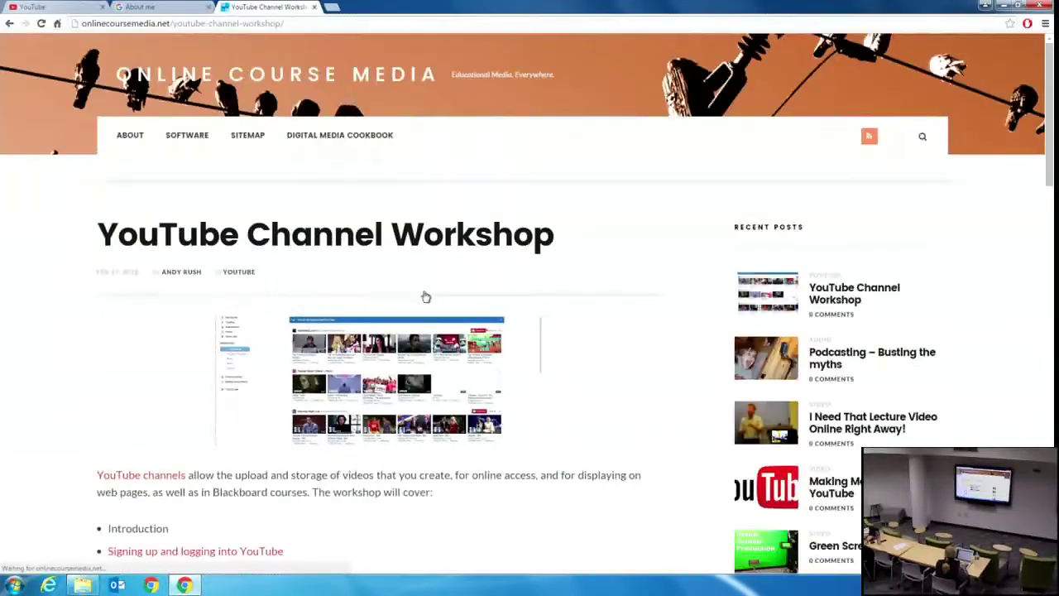
scroll(665, 352, "down", 3)
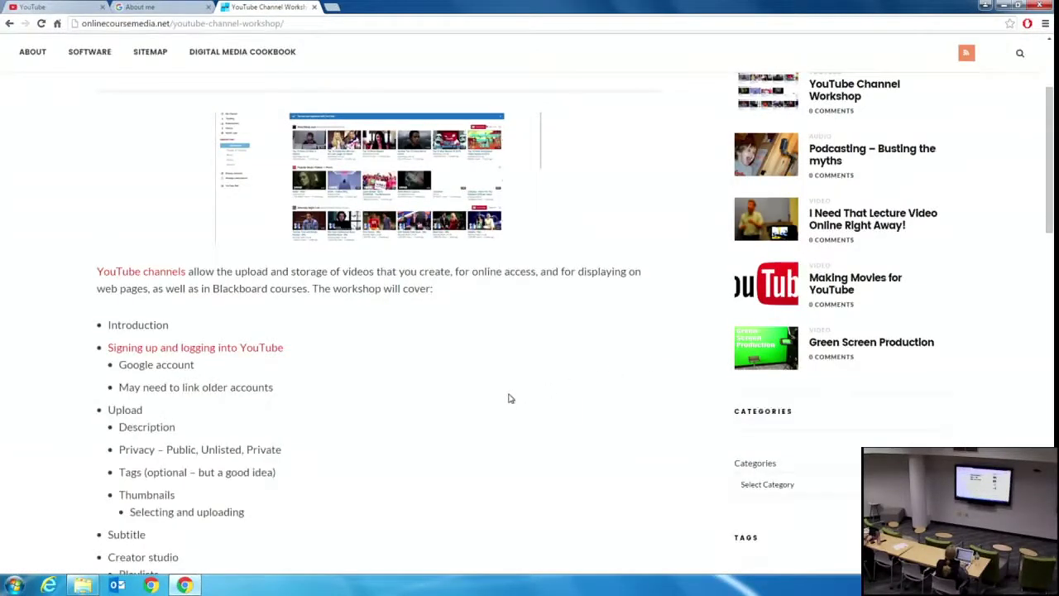
left_click(159, 276)
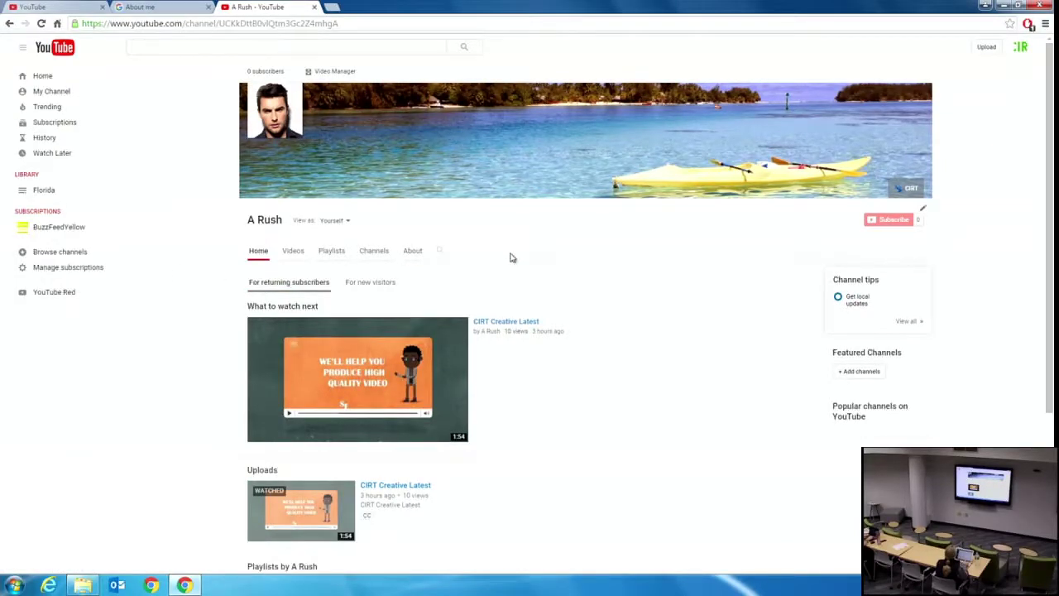
left_click(9, 23)
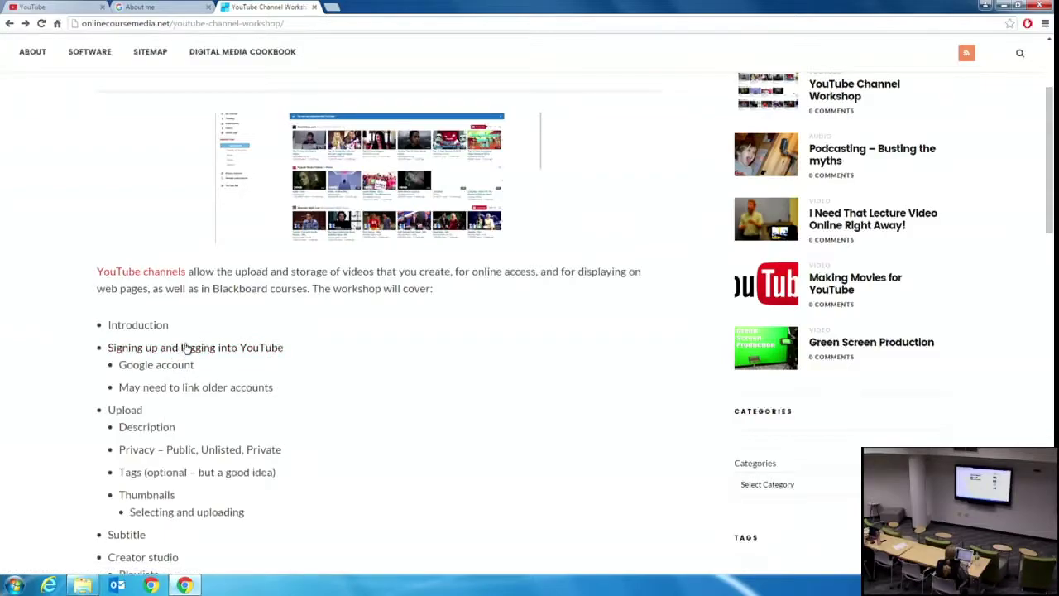
Step: Open the linked guide on signing up and logging into YouTube, and briefly play its embedded video before pausing it
left_click(191, 352)
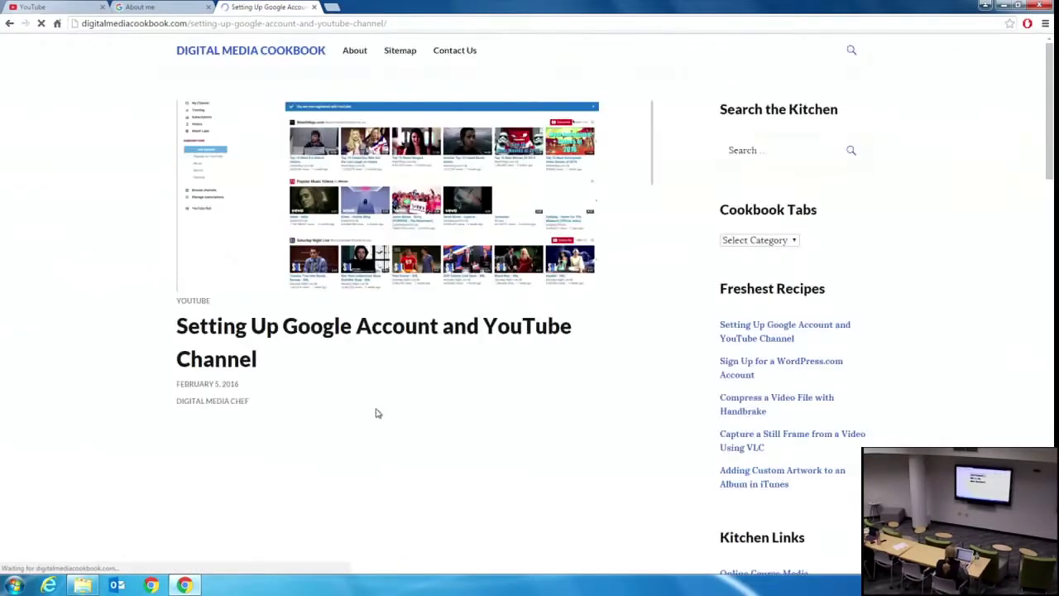
scroll(298, 454, "down", 2)
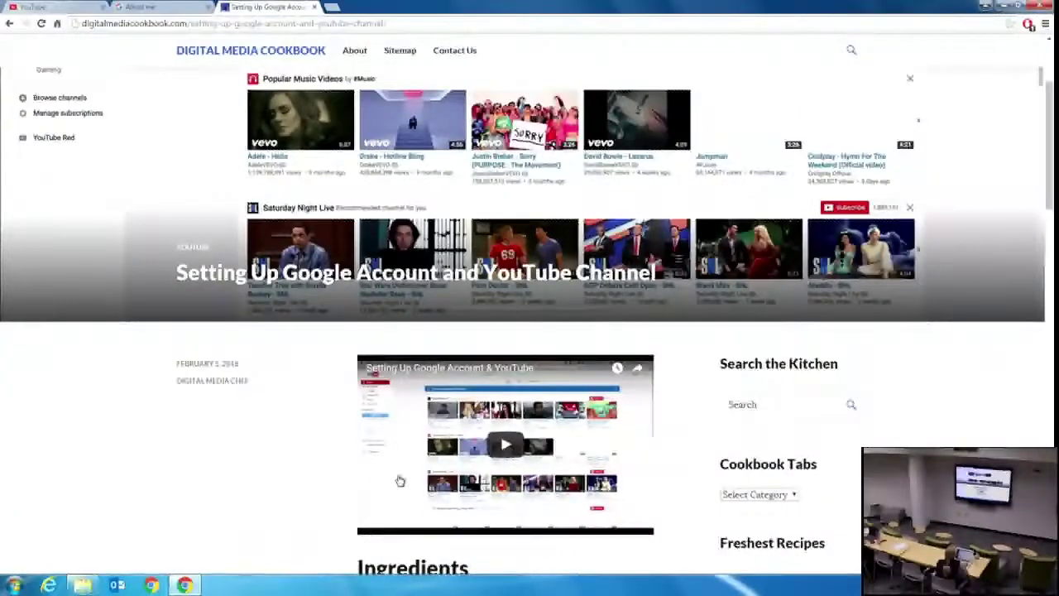
left_click(511, 447)
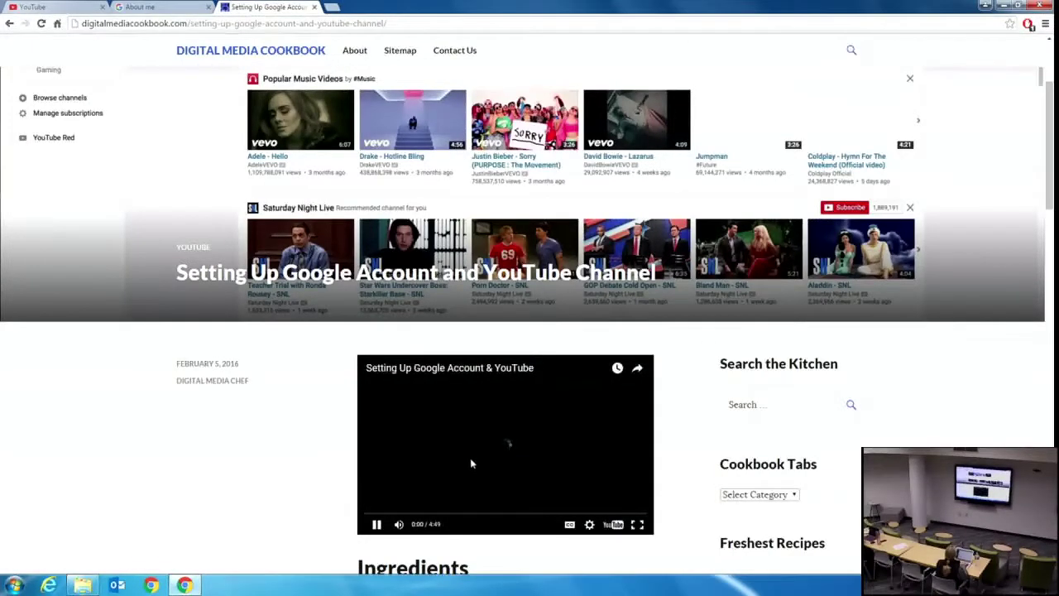
left_click(376, 524)
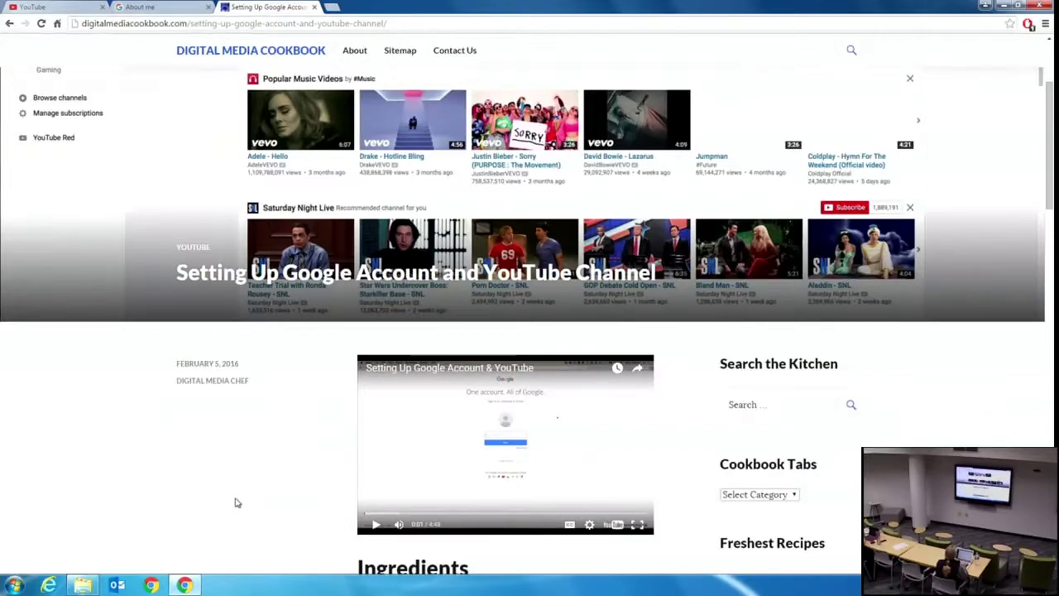
scroll(236, 507, "down", 1)
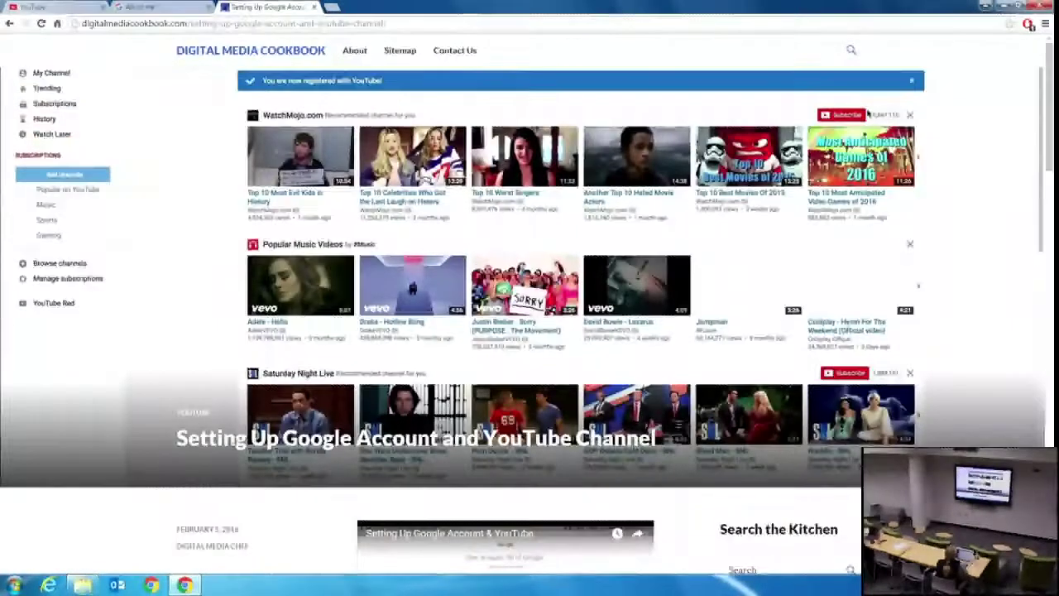
Step: Return to the YouTube Channel Workshop post and review the rest of its topic outline
left_click(10, 24)
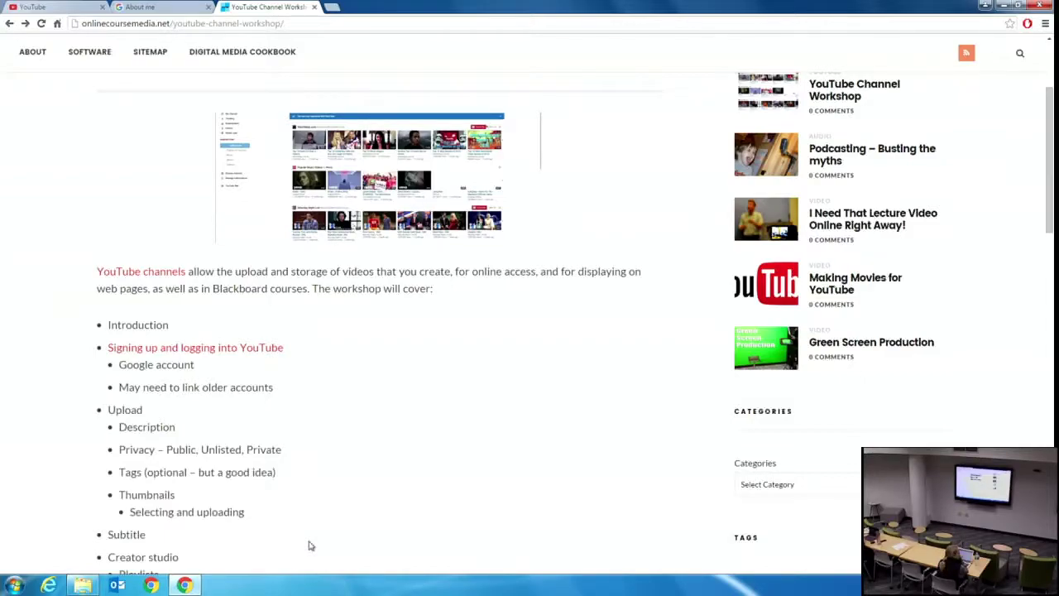
scroll(339, 392, "down", 5)
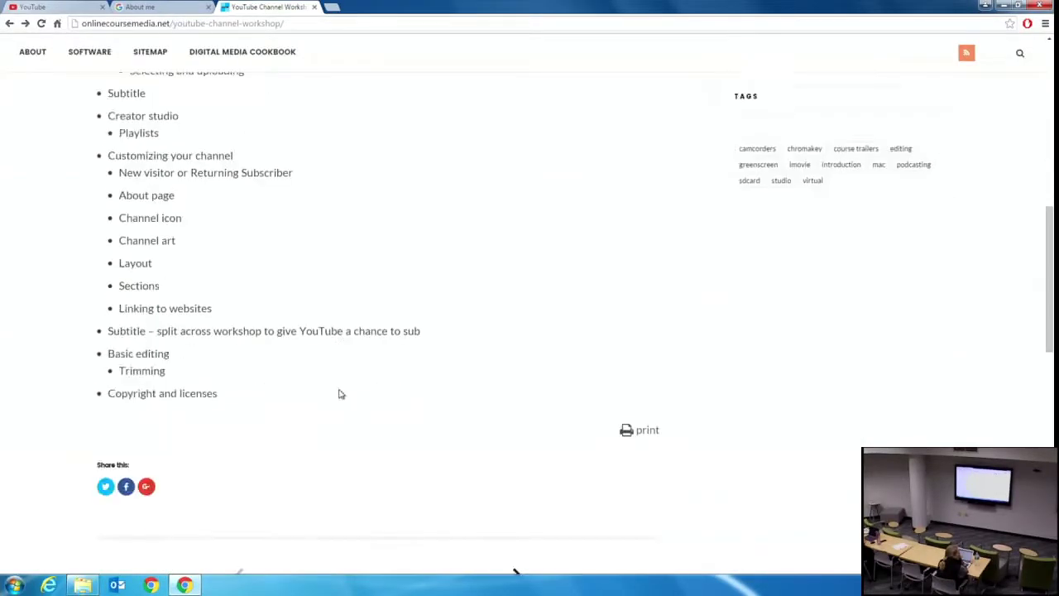
scroll(339, 392, "up", 8)
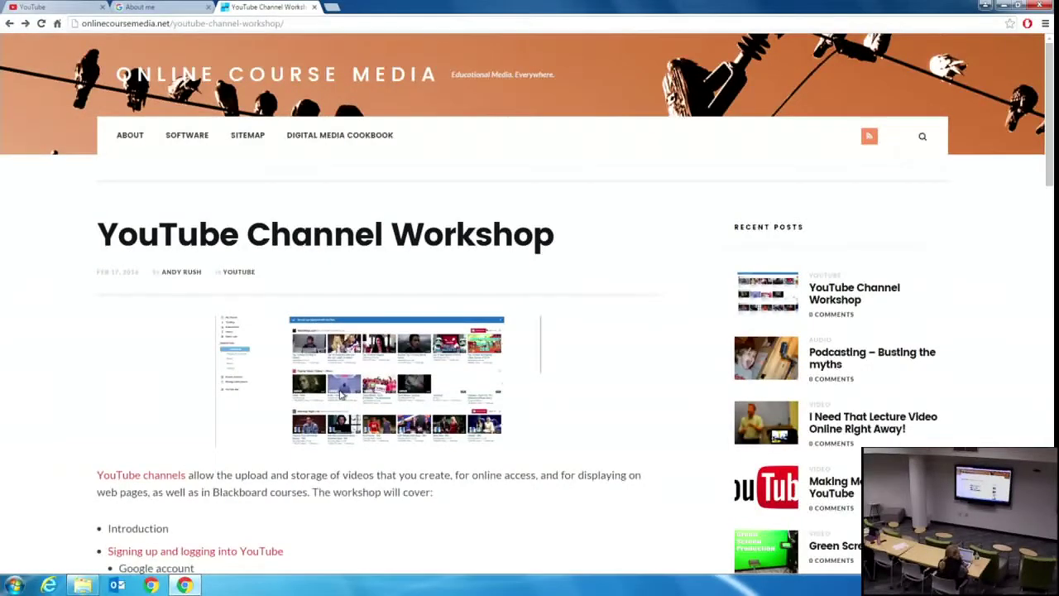